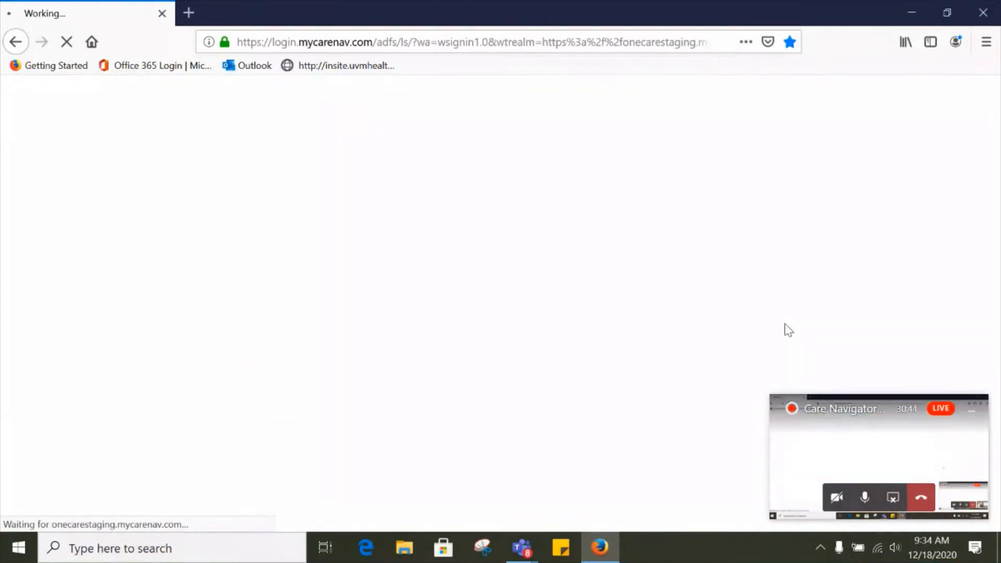
Step: Open the Active Patients list from the Care Navigator area
left_click(973, 416)
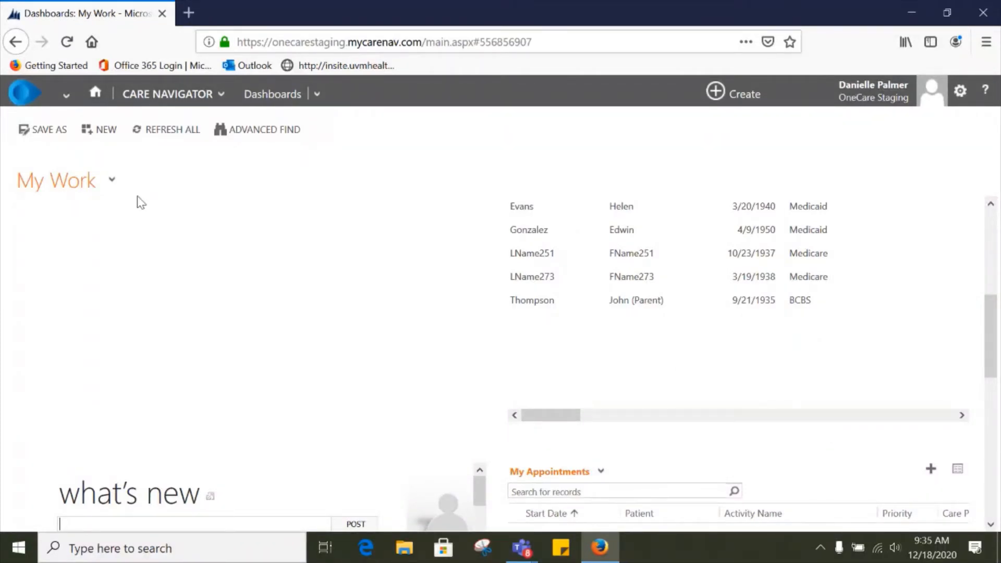
left_click(187, 98)
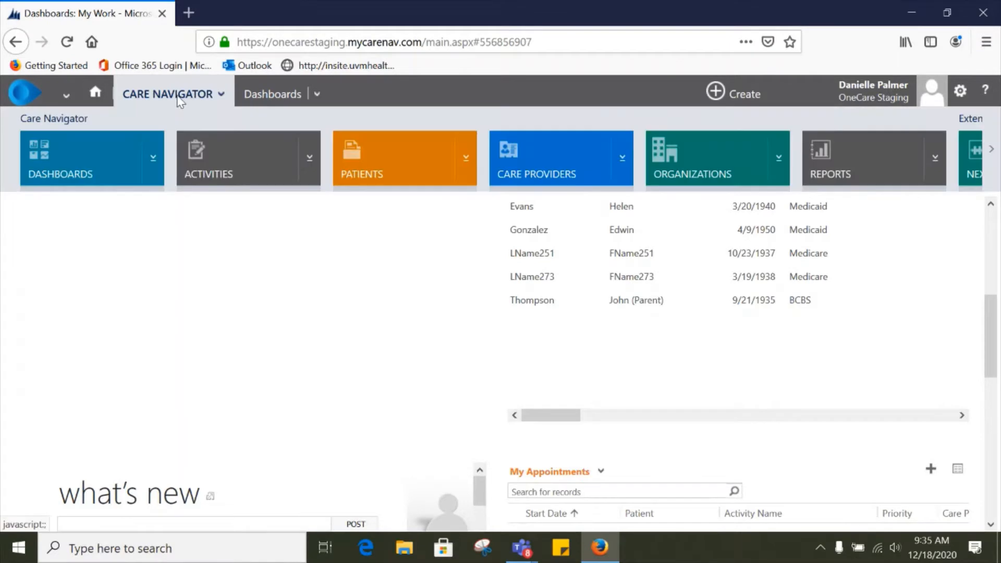
left_click(412, 159)
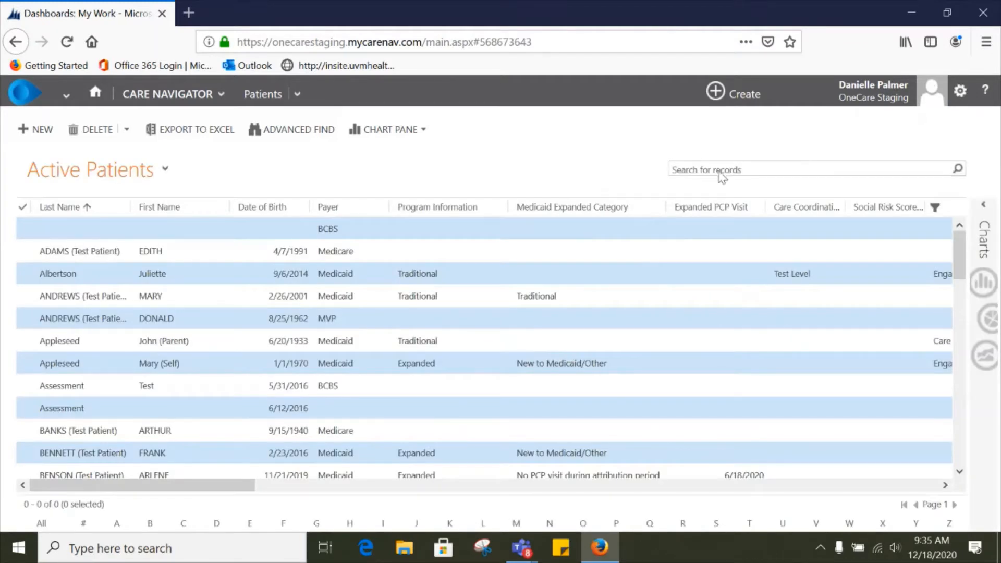
Step: Search the patient list for the patient's first and last name joined by an asterisk wildcard and open the matching record
left_click(765, 171)
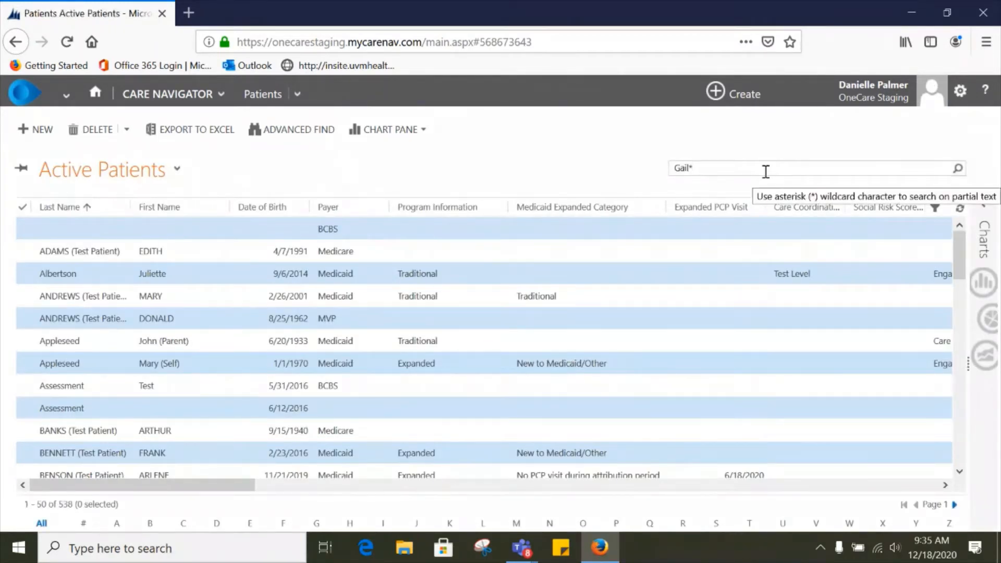
key("Return")
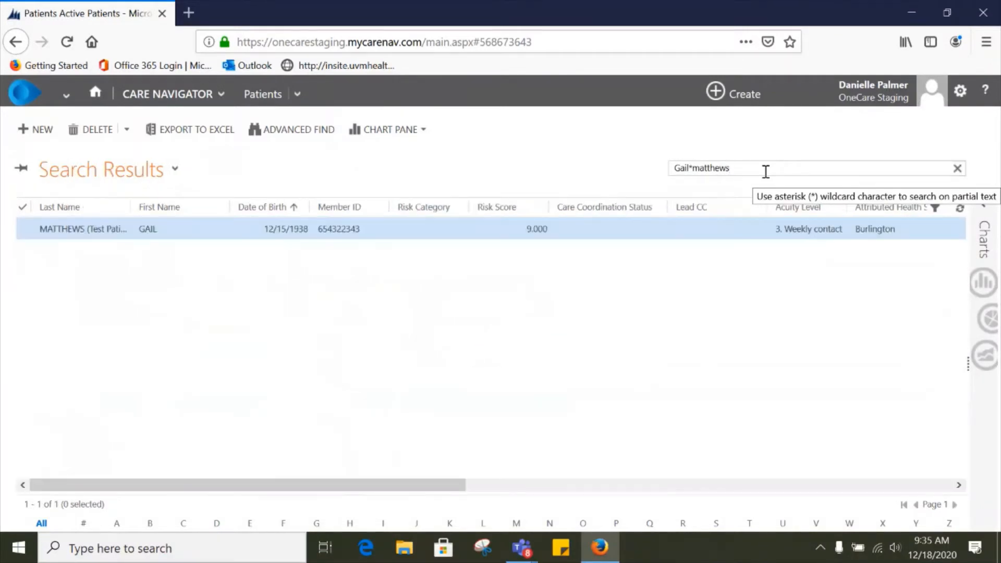
left_click(246, 233)
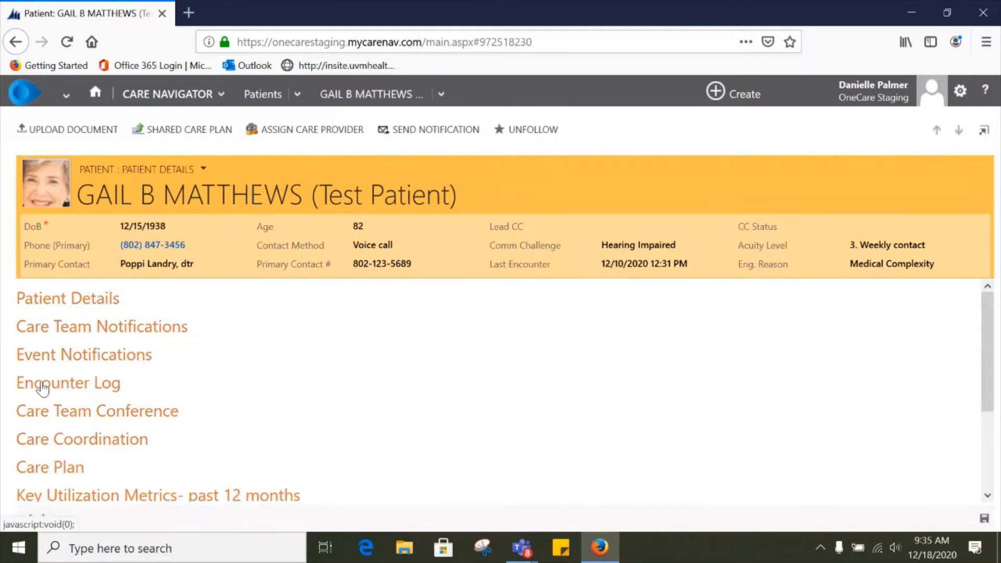
Step: Expand the Encounter Log section to review the care management encounters, then collapse it
left_click(76, 387)
scroll(403, 374, "down", 2)
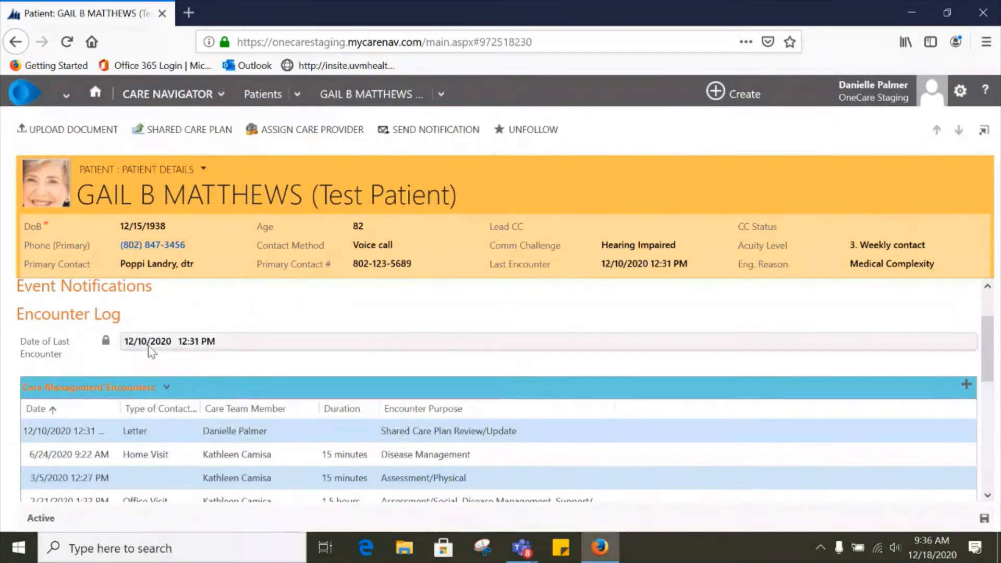
scroll(321, 386, "up", 3)
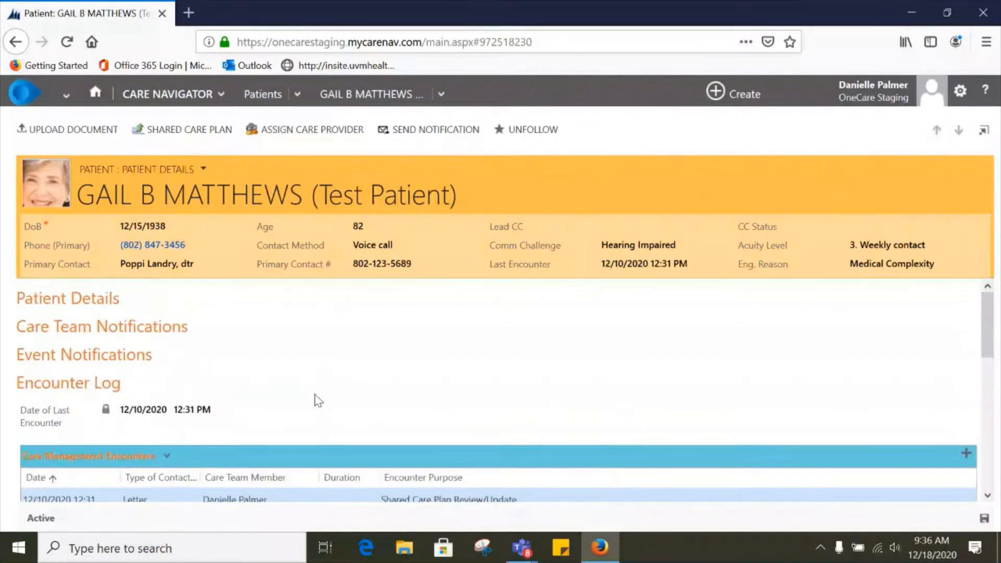
left_click(113, 385)
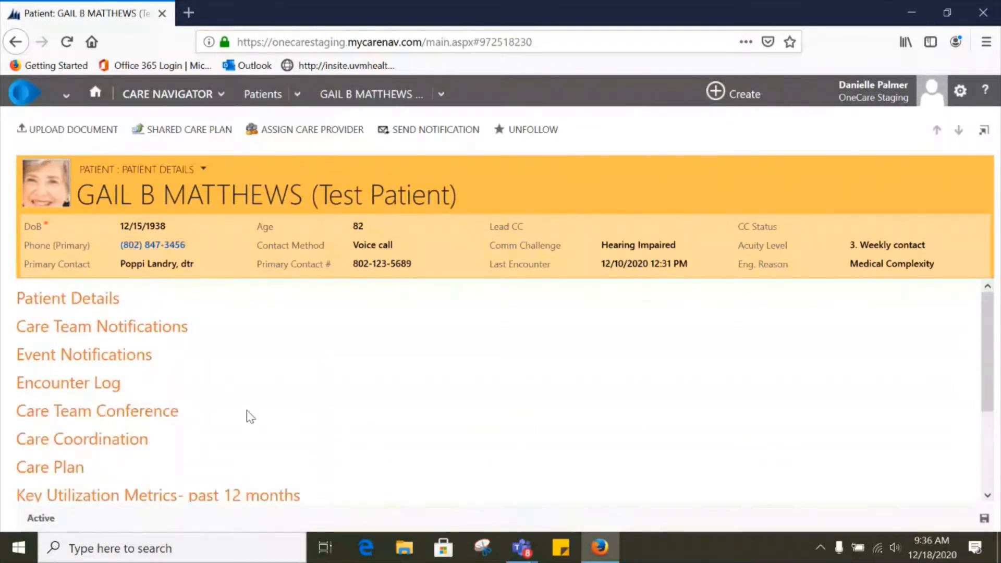
Step: Expand the Care Team Conference section to review its conference encounters, then collapse it
left_click(112, 413)
scroll(490, 384, "down", 2)
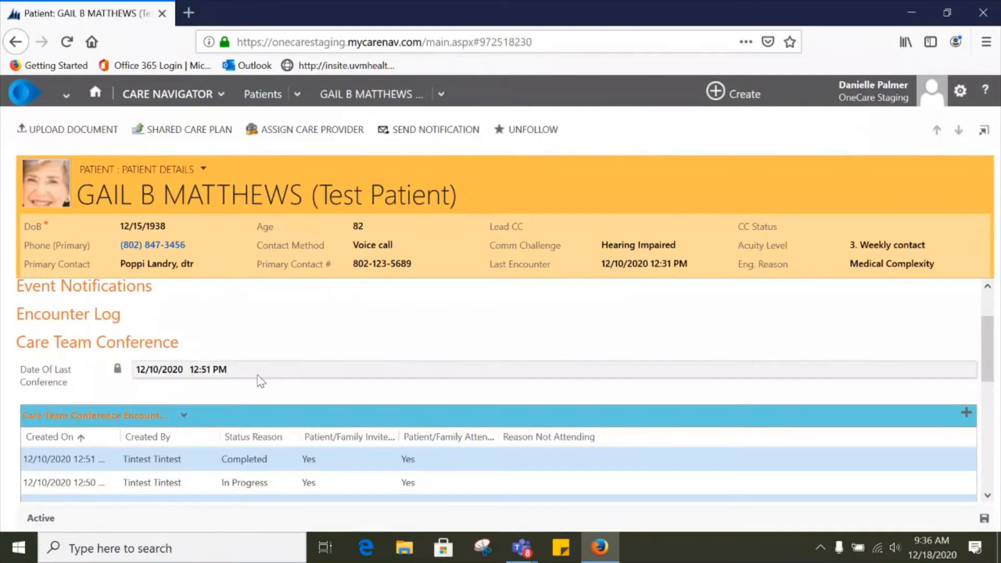
left_click(114, 344)
scroll(196, 391, "up", 2)
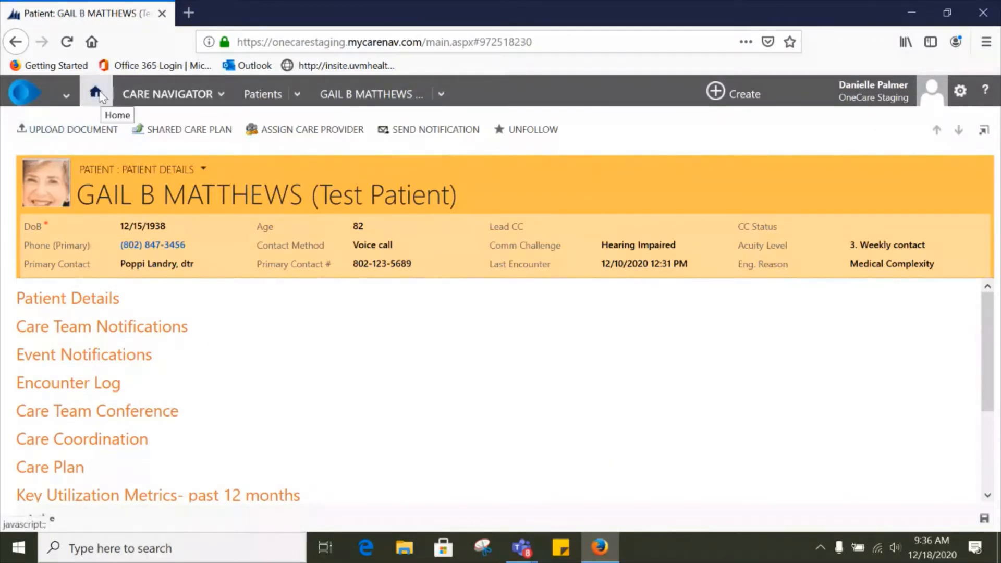
Step: Return to the patient search results and clear the search box
left_click(172, 99)
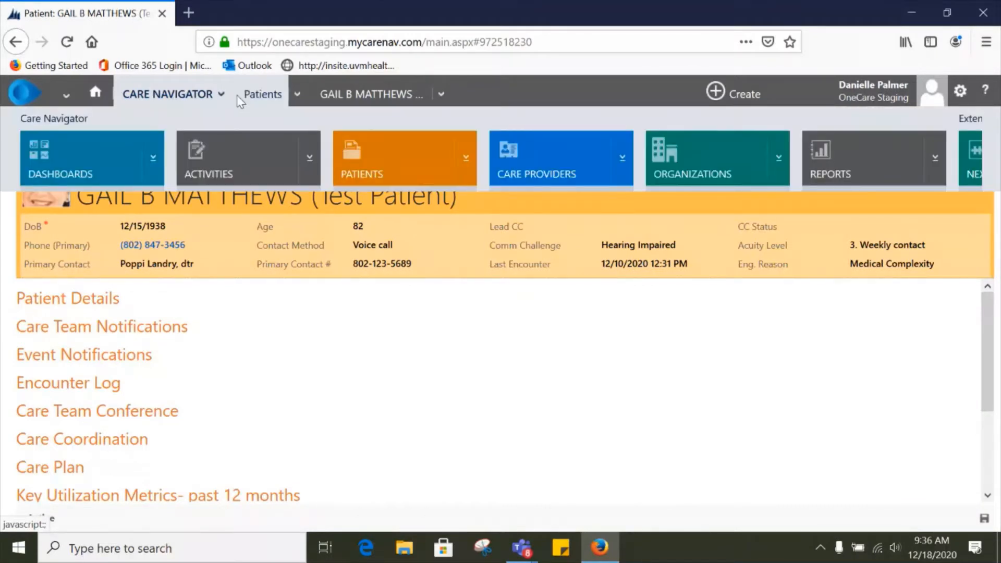
left_click(245, 96)
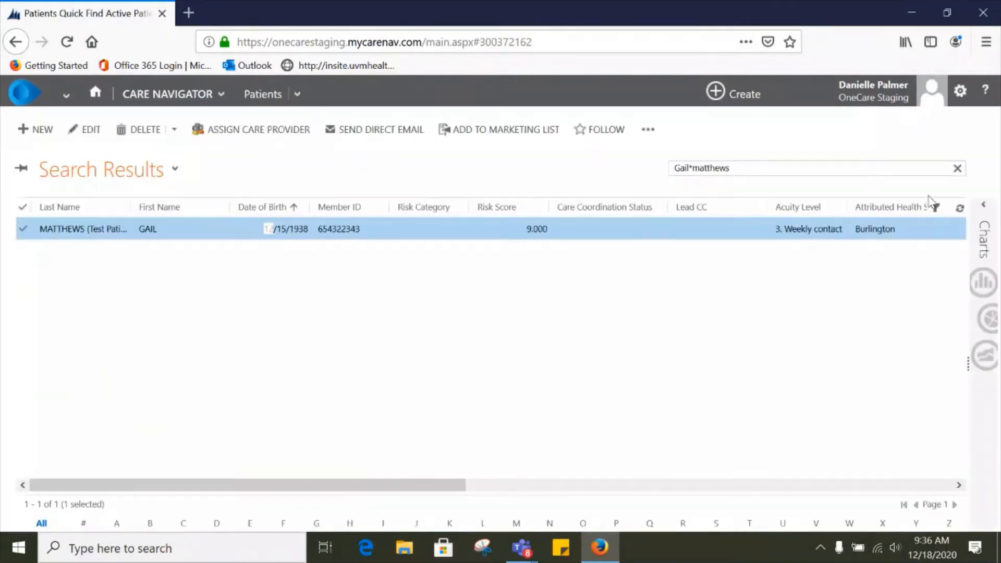
left_click(957, 169)
Step: Scroll across the patient list columns and toggle the column filters on and off
left_click_drag(183, 488, 487, 498)
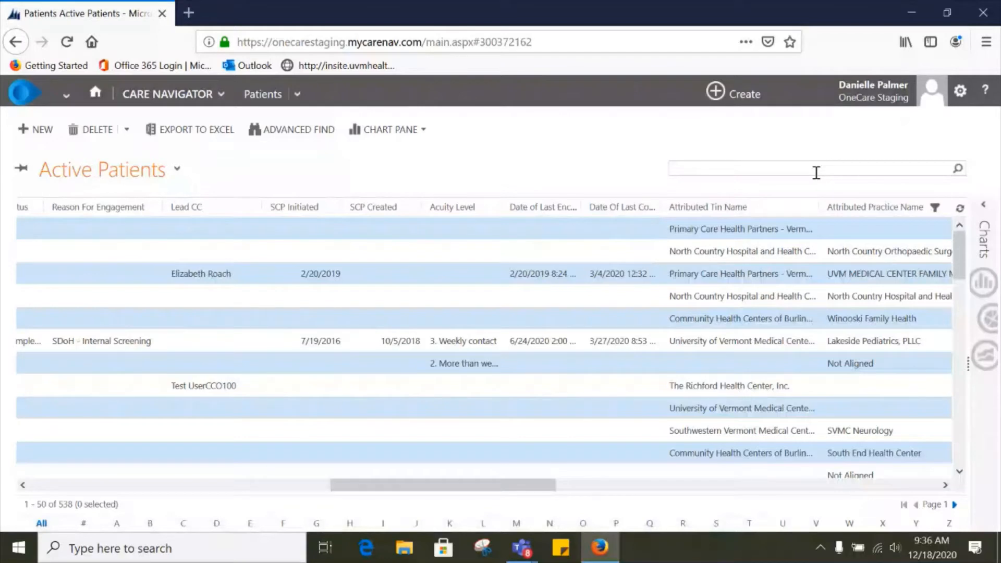
left_click(935, 207)
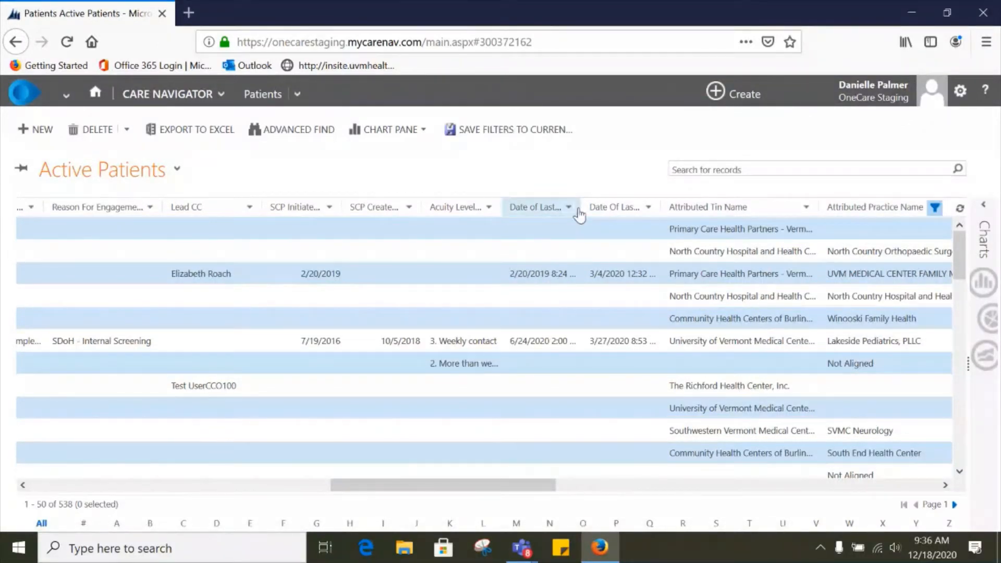
left_click(934, 208)
left_click_drag(522, 488, 198, 493)
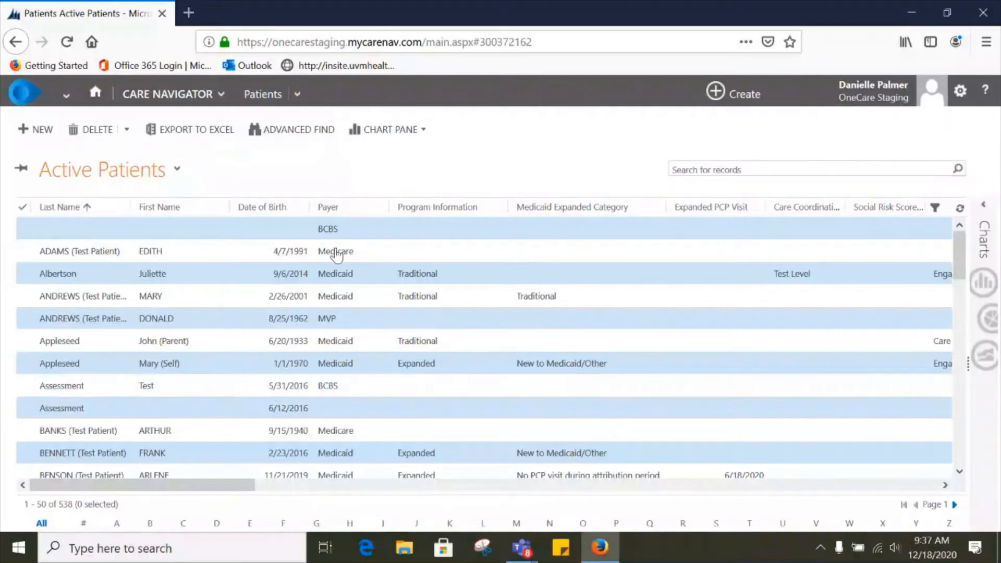
Step: Search again for the patient's first and last name with an asterisk wildcard and open the record
left_click(726, 170)
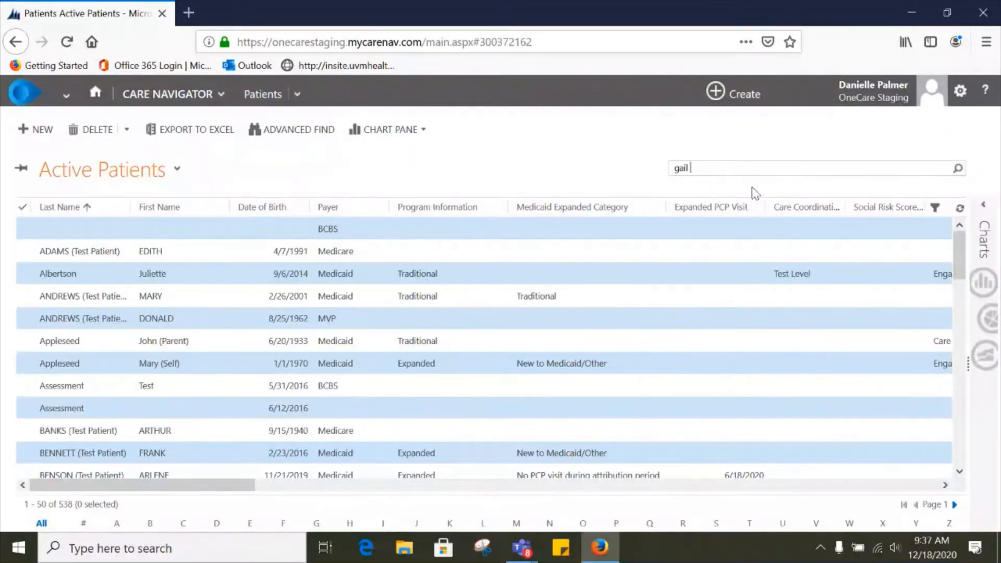
key("Return")
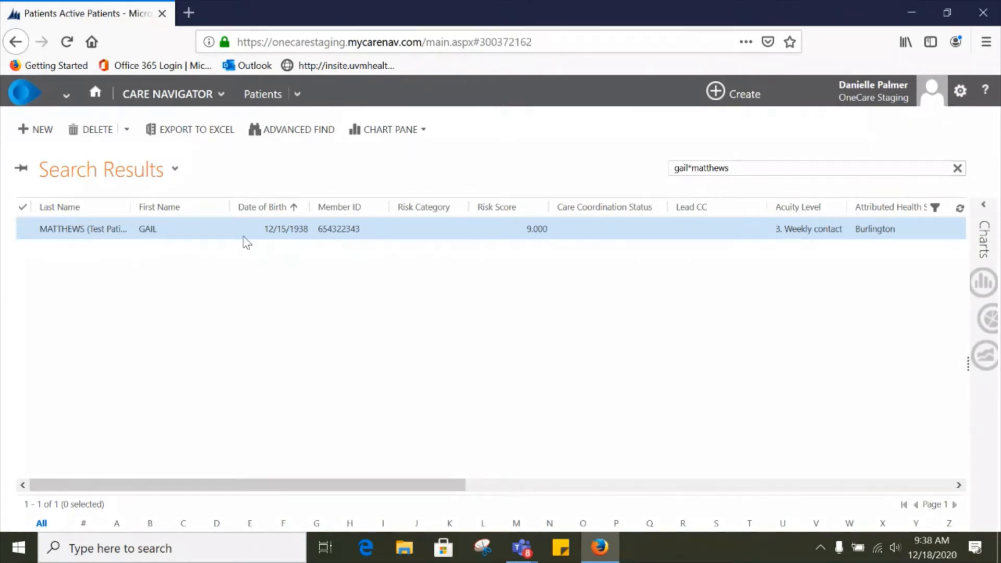
double_click(224, 233)
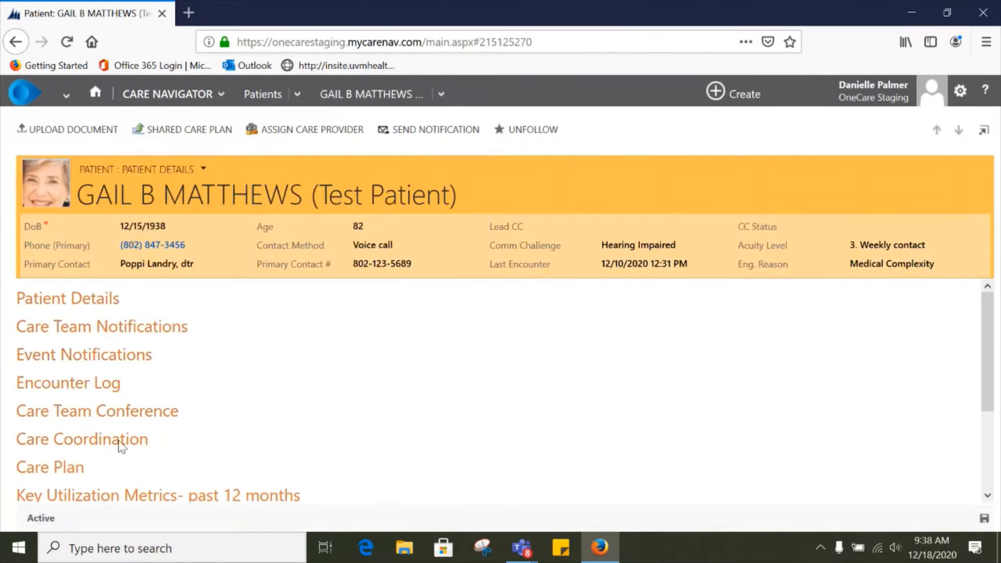
Step: Expand the Care Coordination section and review its details down to the care team members list
scroll(108, 374, "down", 2)
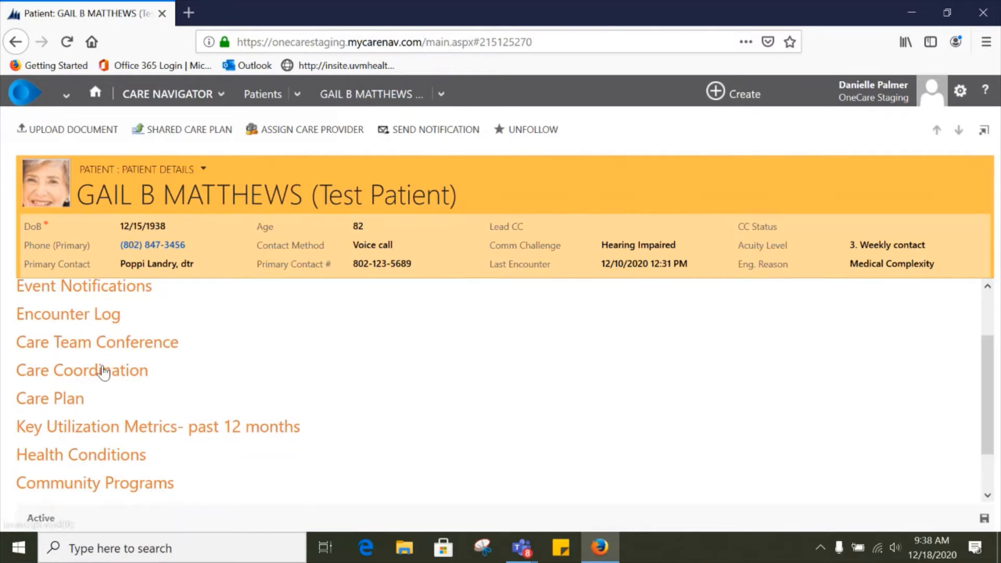
left_click(104, 371)
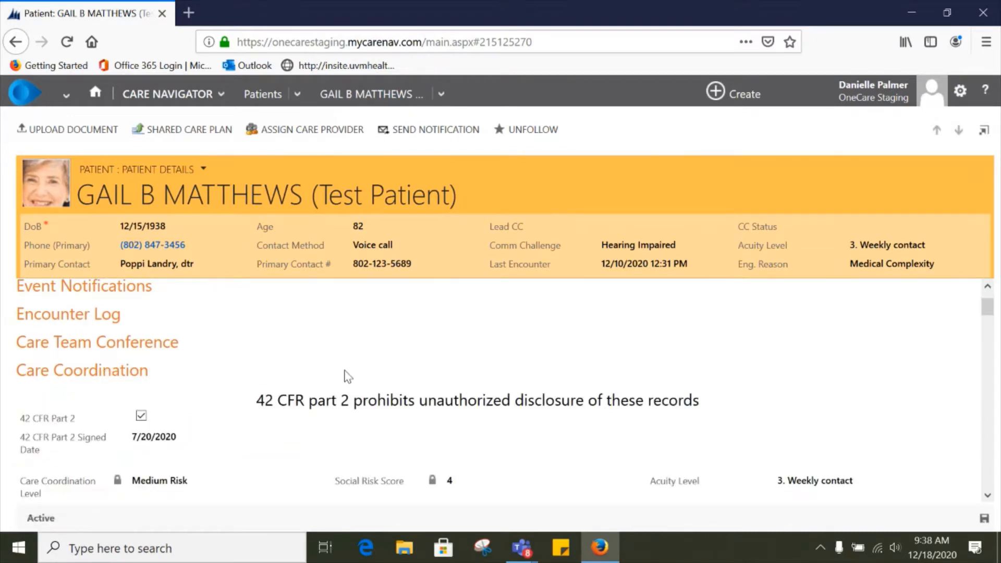
scroll(348, 376, "down", 4)
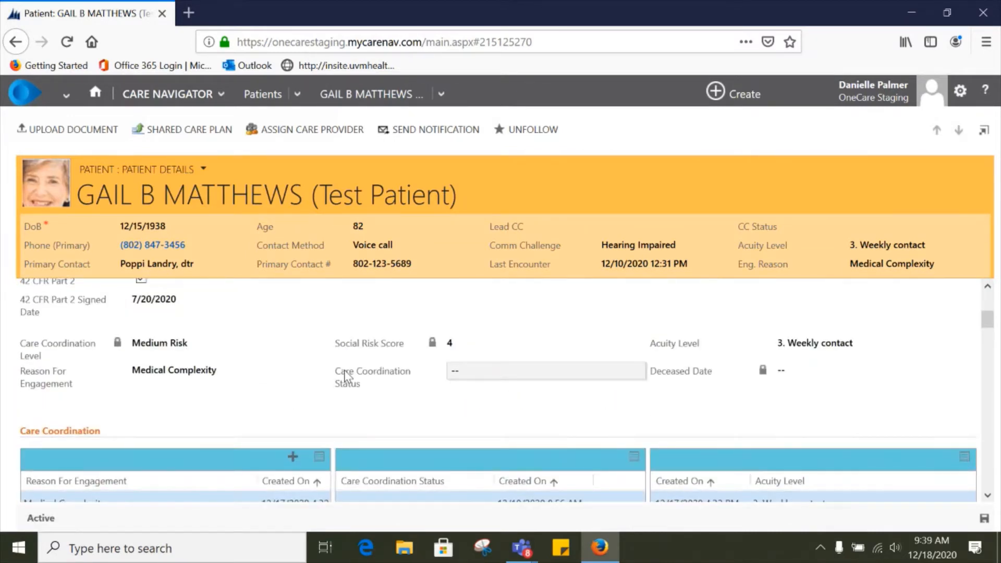
scroll(345, 376, "down", 12)
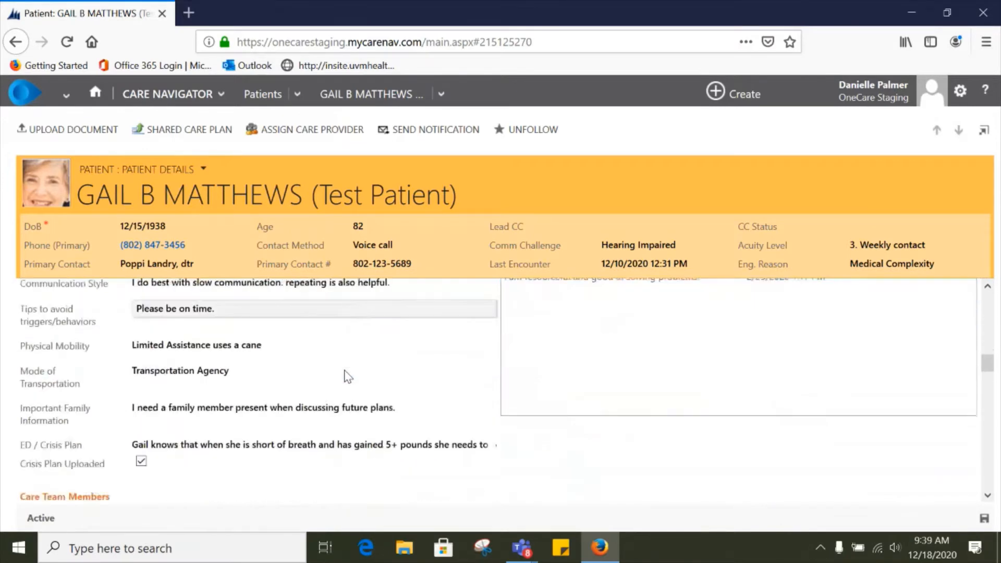
scroll(349, 377, "down", 3)
scroll(297, 375, "down", 5)
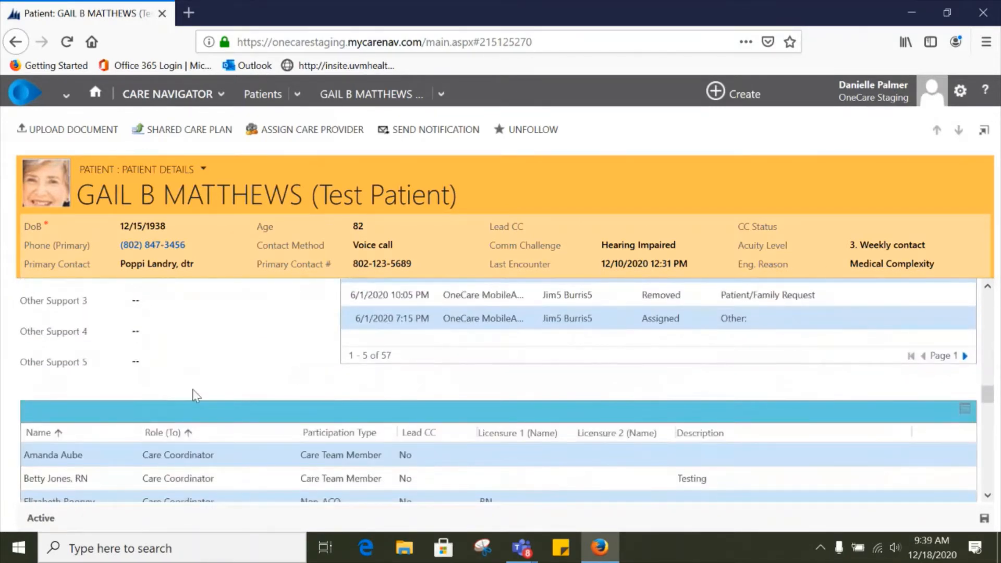
scroll(193, 394, "up", 3)
scroll(292, 396, "down", 5)
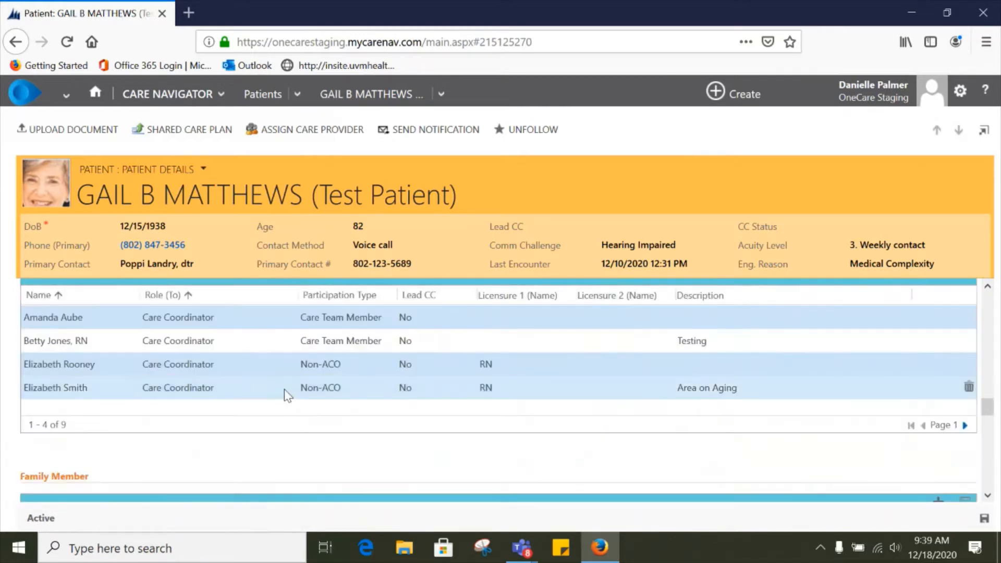
scroll(261, 394, "up", 2)
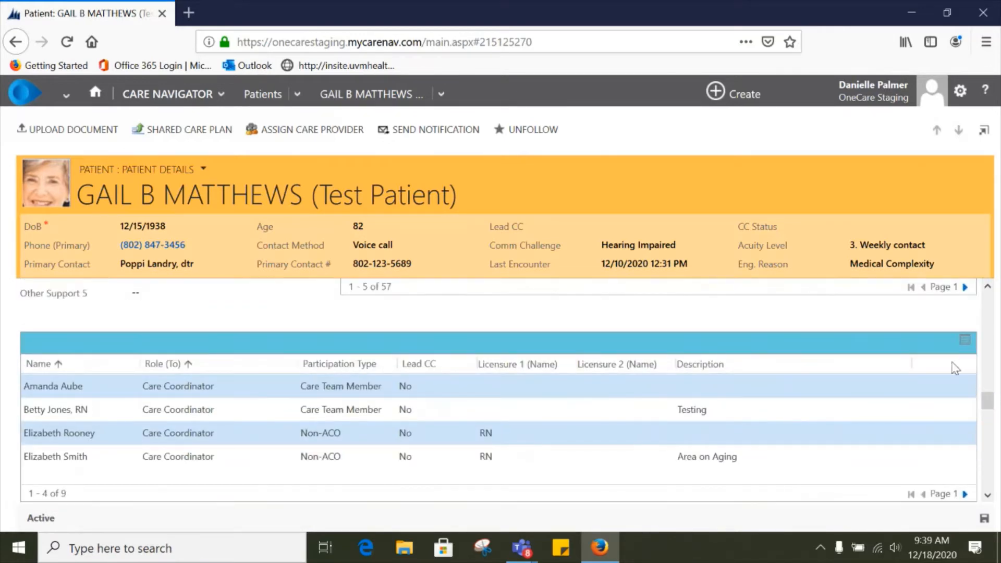
Step: Open the patient's active connections, add a new care team member, and pick the staff user as the Name
left_click(965, 339)
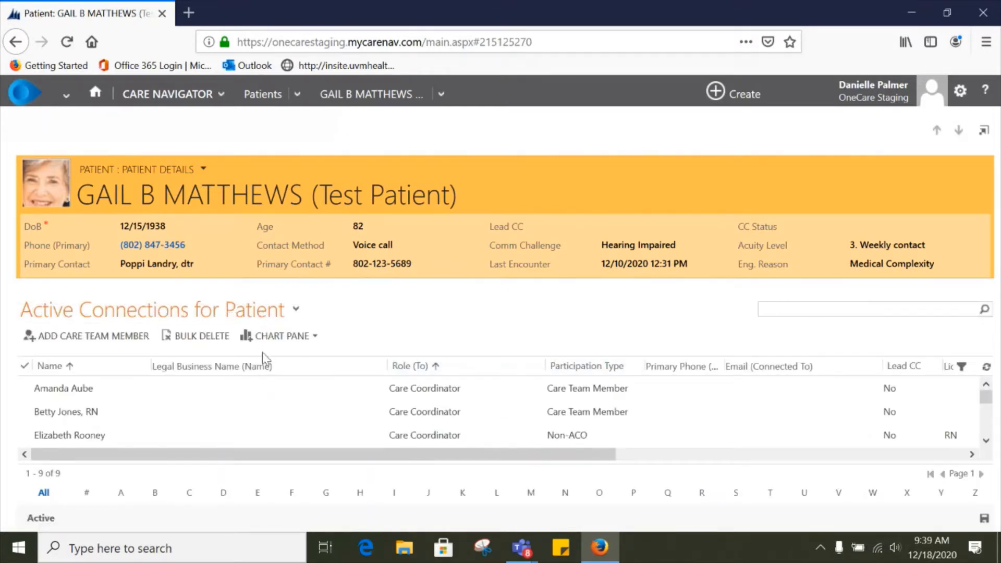
left_click(90, 337)
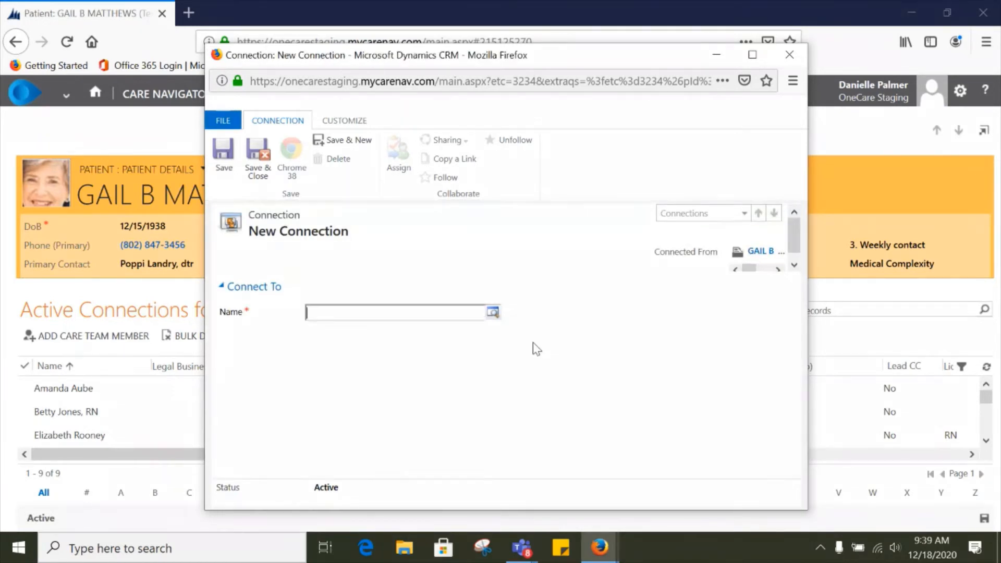
left_click(492, 312)
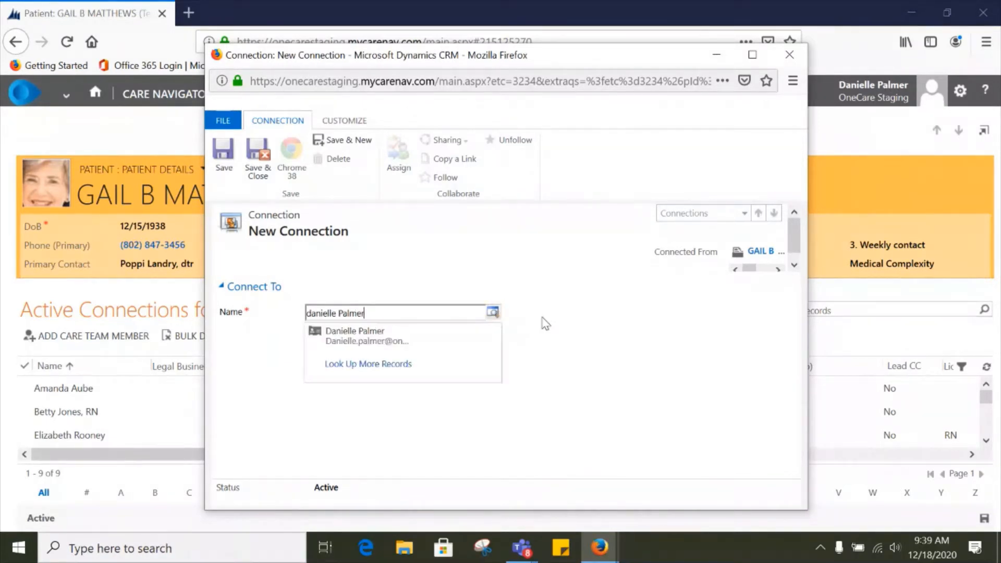
left_click(433, 336)
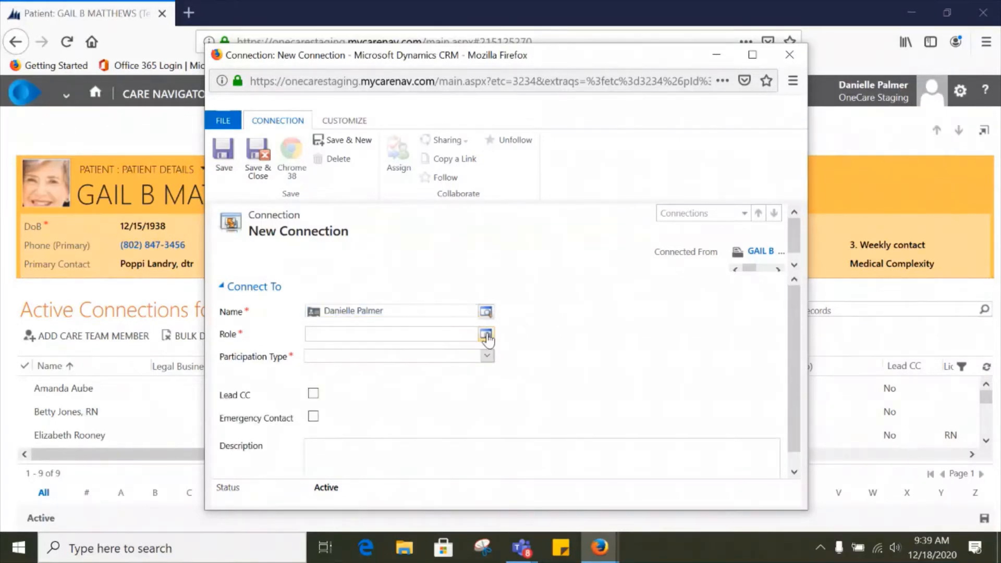
Step: Set the connection's Role to Care Coordinator and Participation Type to Care Team Member
left_click(490, 334)
left_click(394, 319)
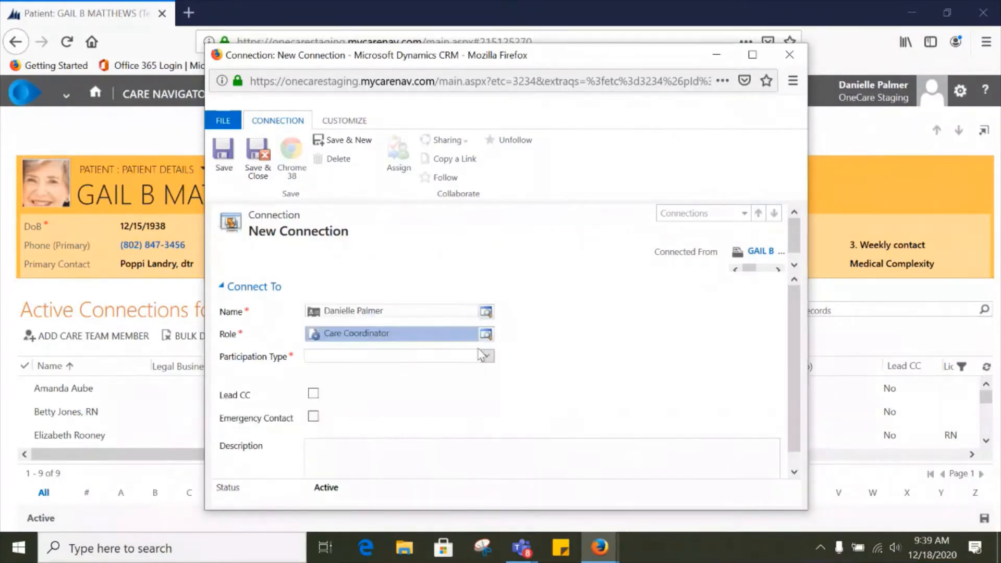
left_click(486, 356)
left_click(354, 420)
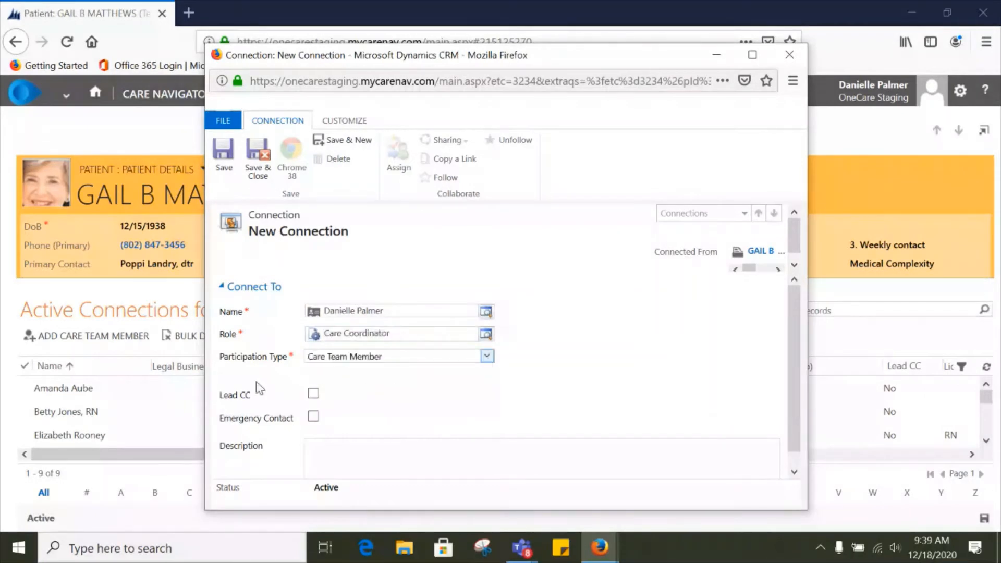
Step: Mark the member as Lead CC with Internal Staffing Change as the reason for the change
left_click(313, 394)
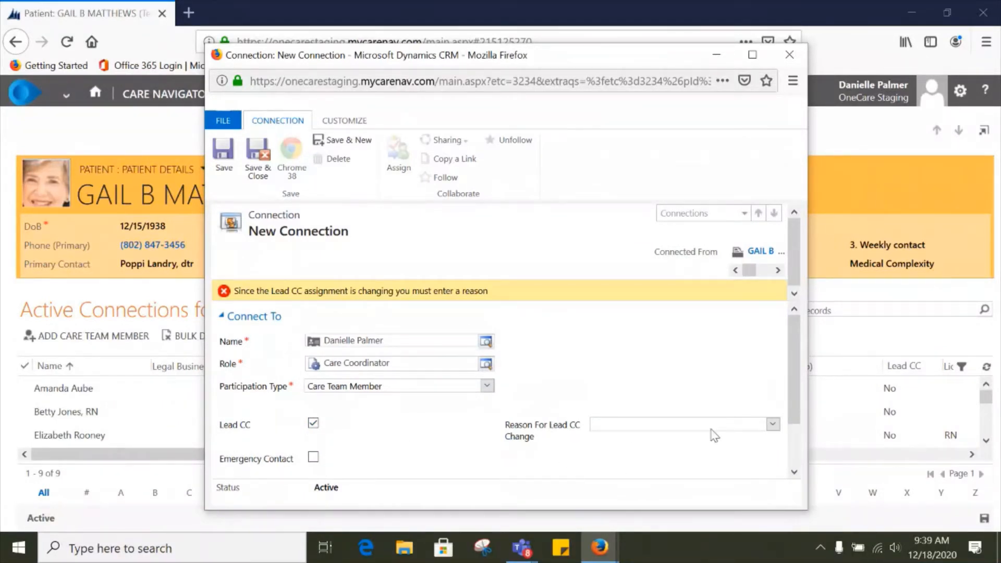
left_click(773, 425)
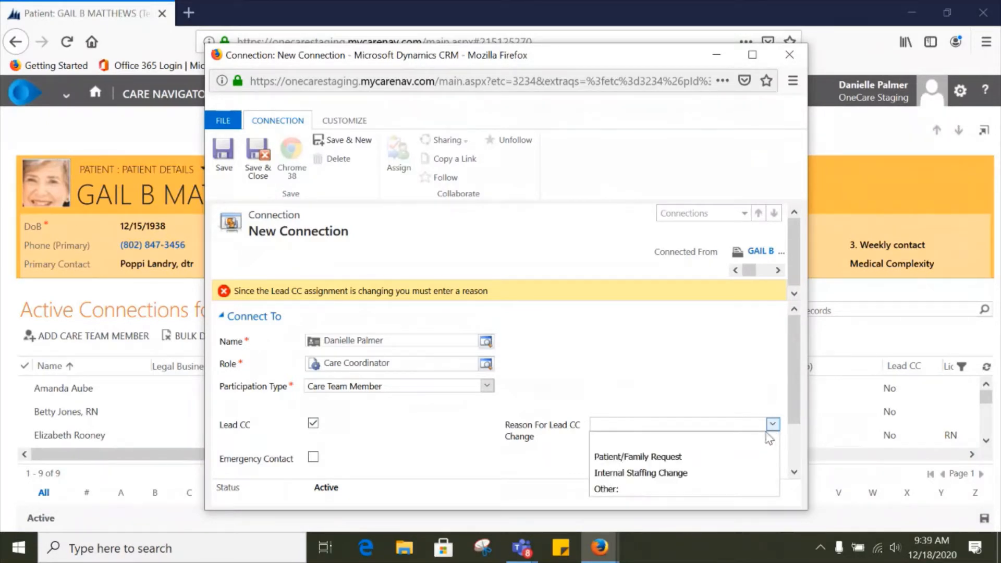
left_click(672, 475)
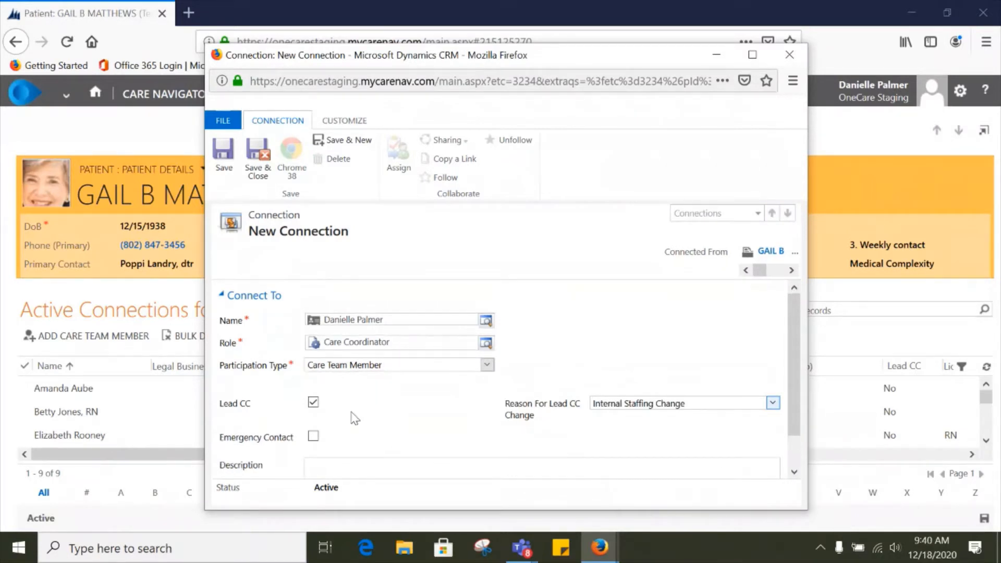
Step: Save and close the new connection and reload the patient's page
left_click(263, 162)
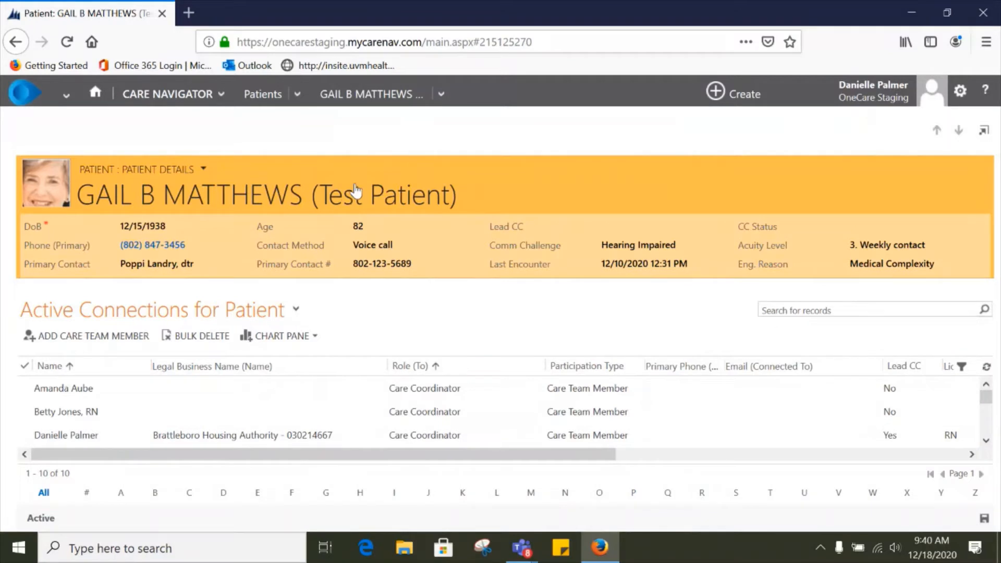
left_click(66, 42)
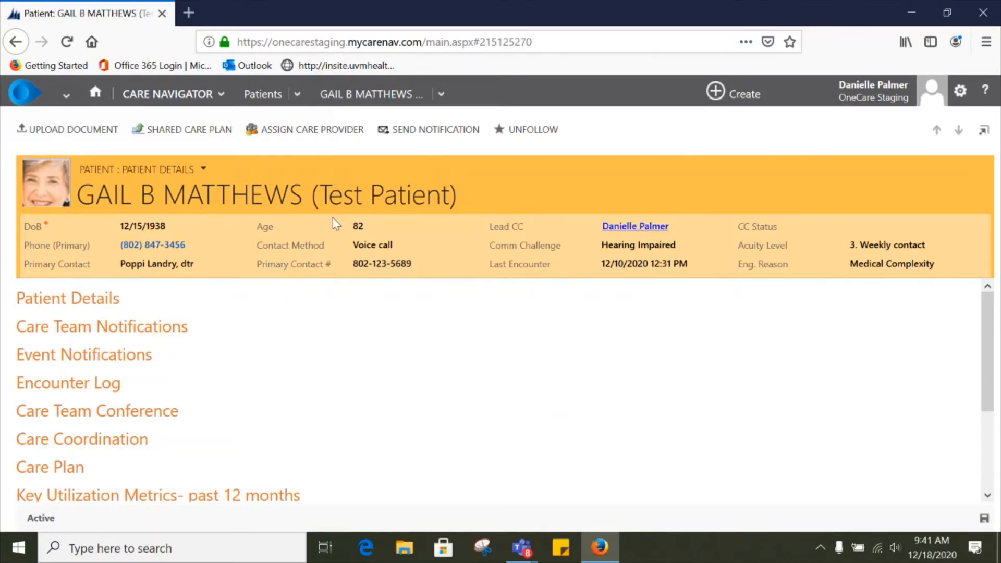
Step: Set the patient's Care Coordination Status to Deceased with a Deceased Date of 11/10/2020 and save the record
left_click(113, 442)
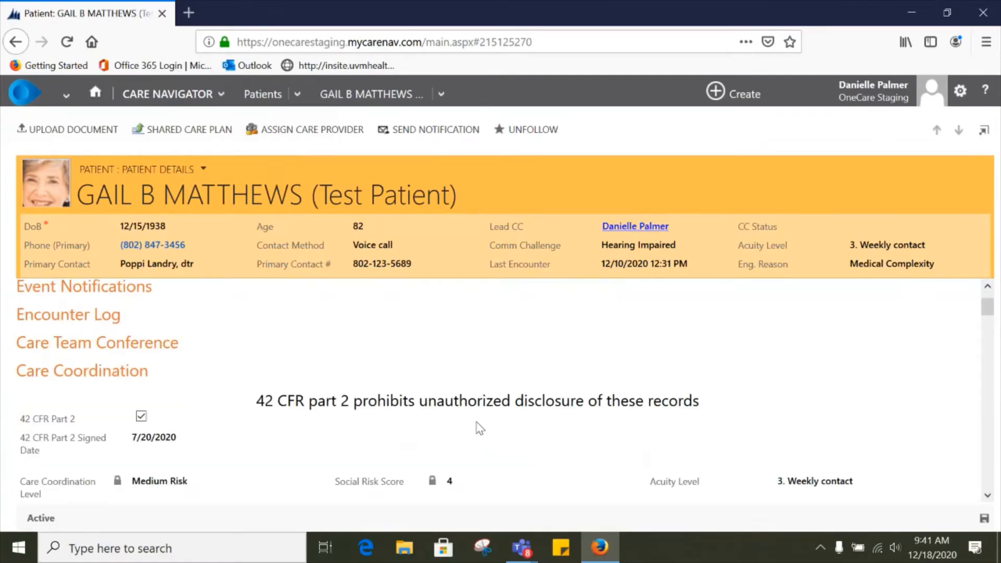
scroll(479, 429, "down", 2)
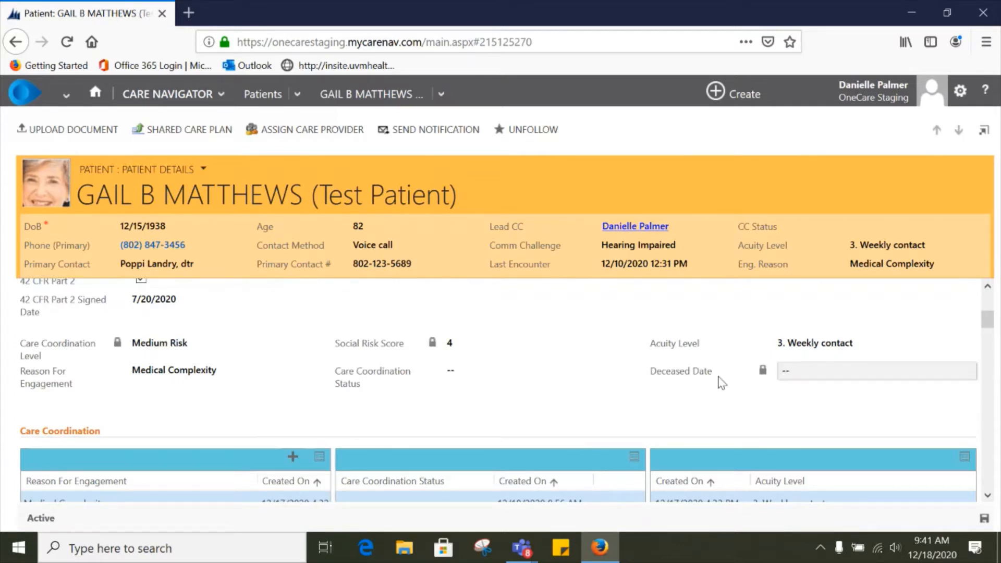
left_click(490, 377)
left_click_drag(643, 399, 642, 425)
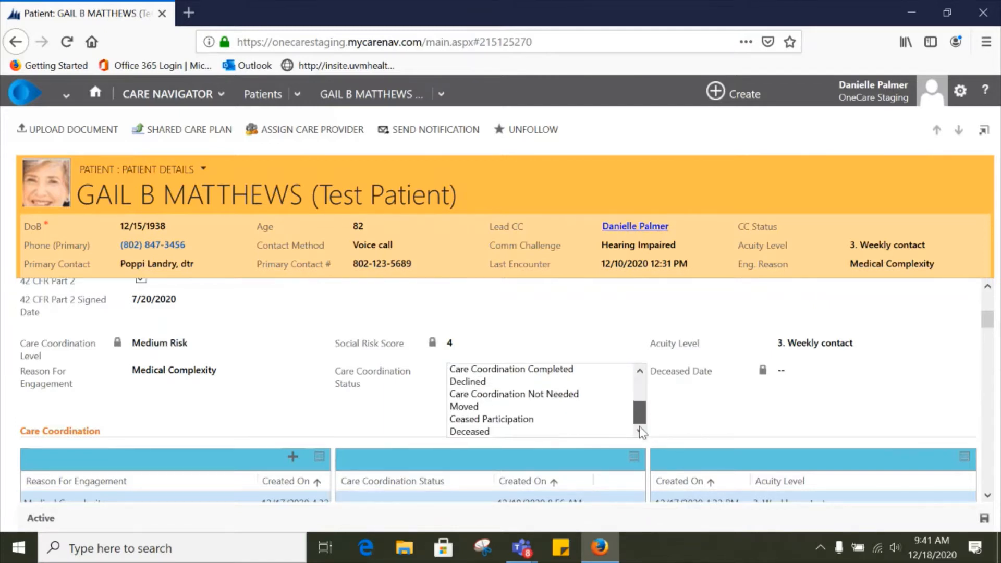
left_click(486, 432)
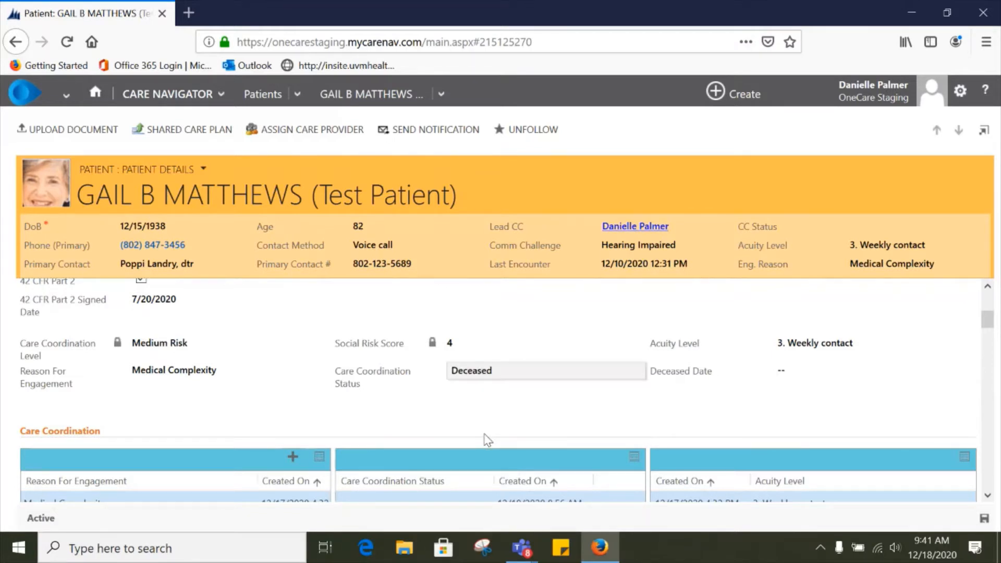
left_click(796, 373)
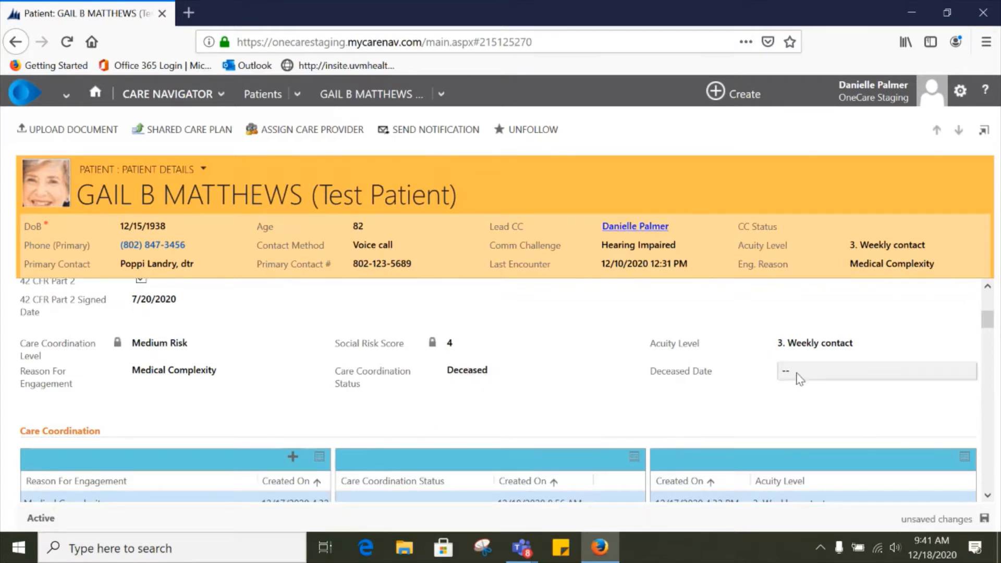
type("11/10/2020")
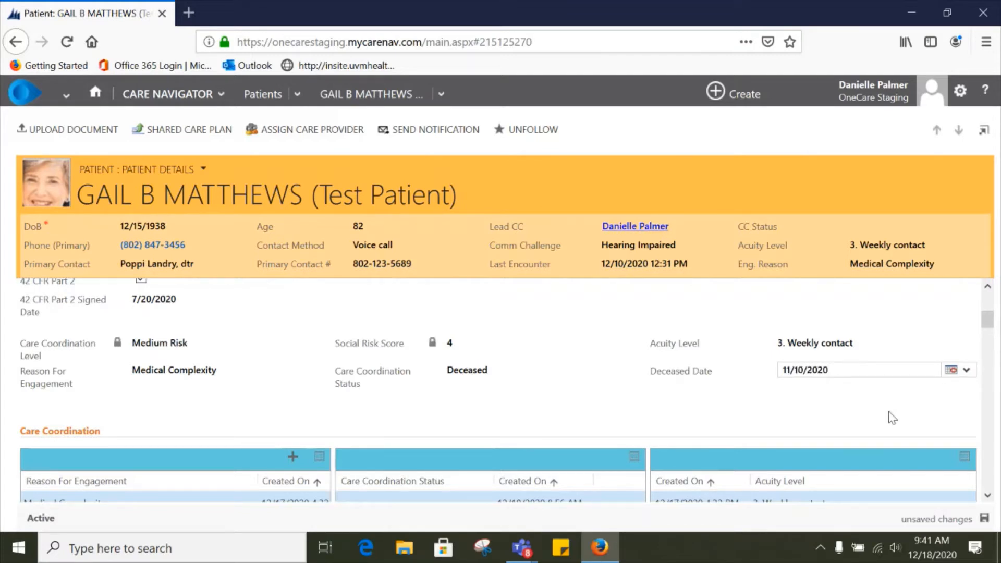
left_click(984, 520)
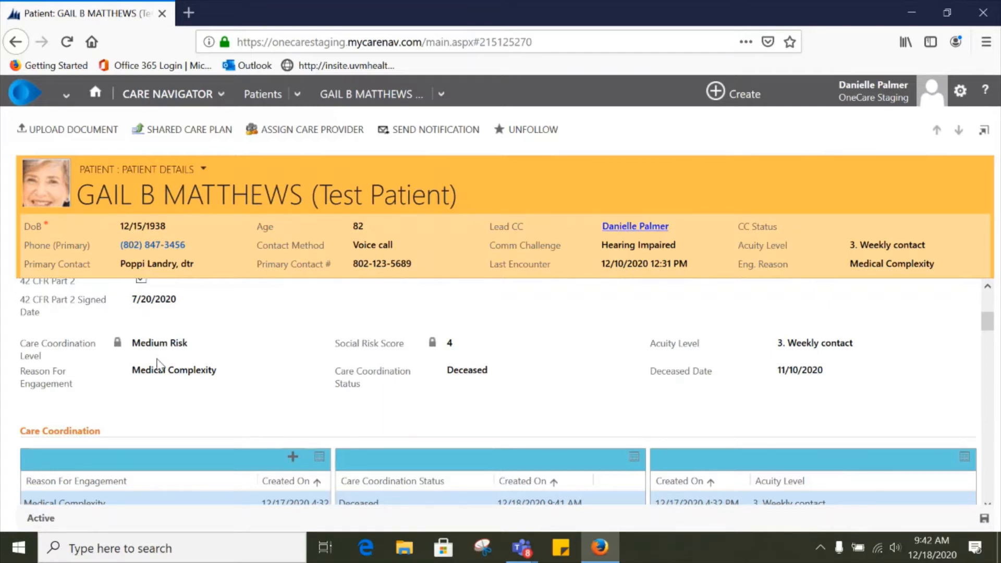
Step: Open the patient's Shared Care Plan report and page through its contents
scroll(314, 403, "up", 5)
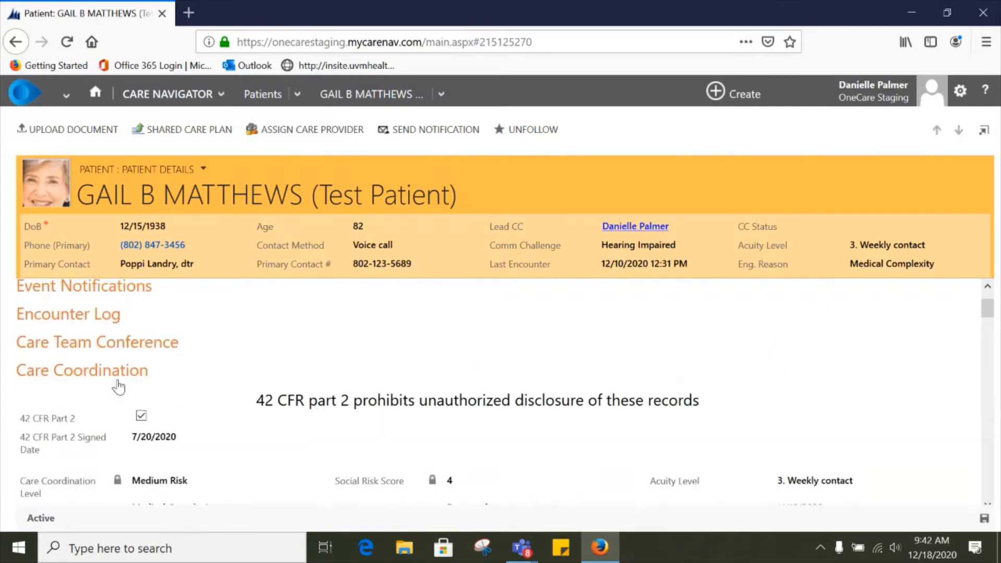
left_click(198, 135)
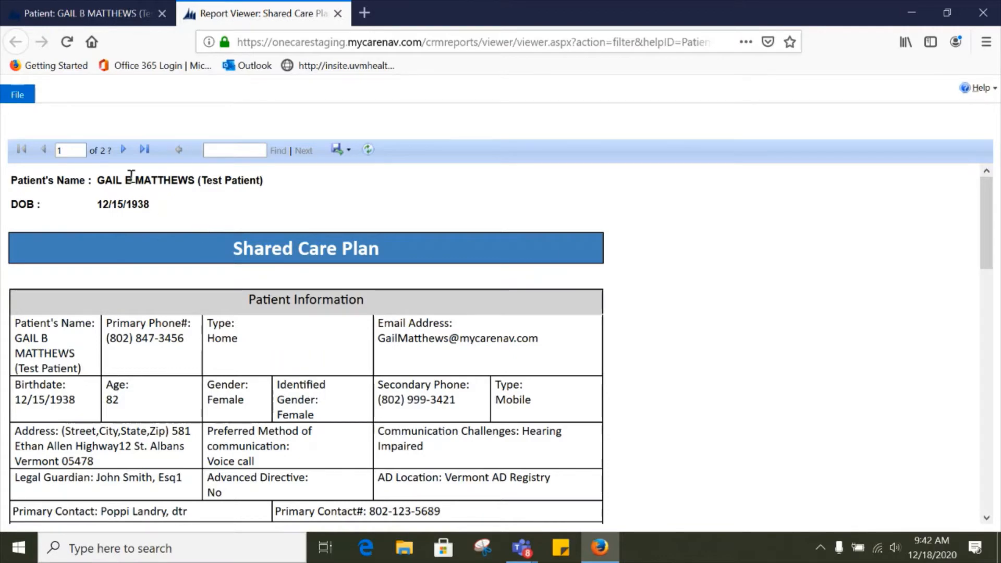
scroll(423, 346, "down", 15)
scroll(422, 404, "up", 15)
scroll(423, 404, "up", 1)
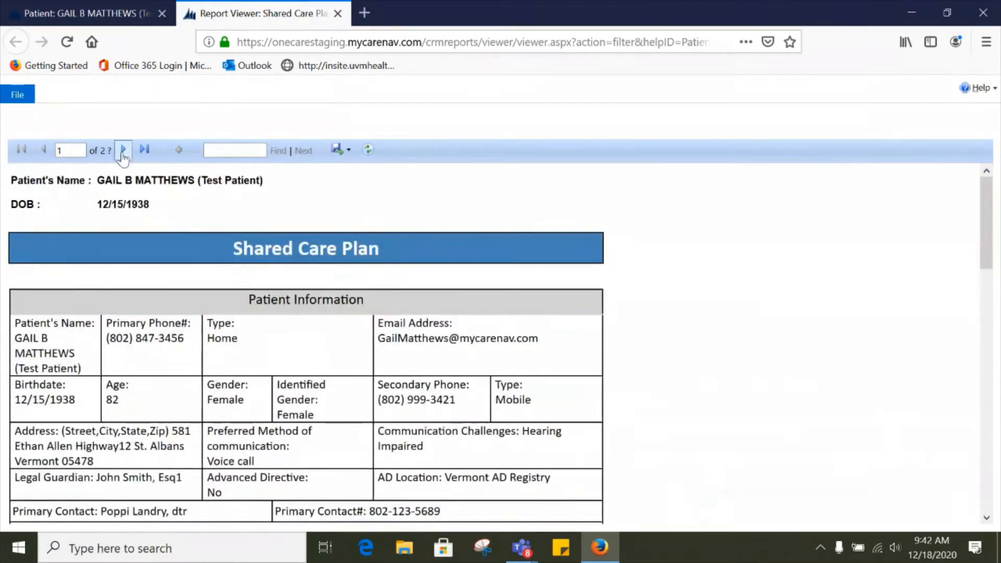
left_click(123, 150)
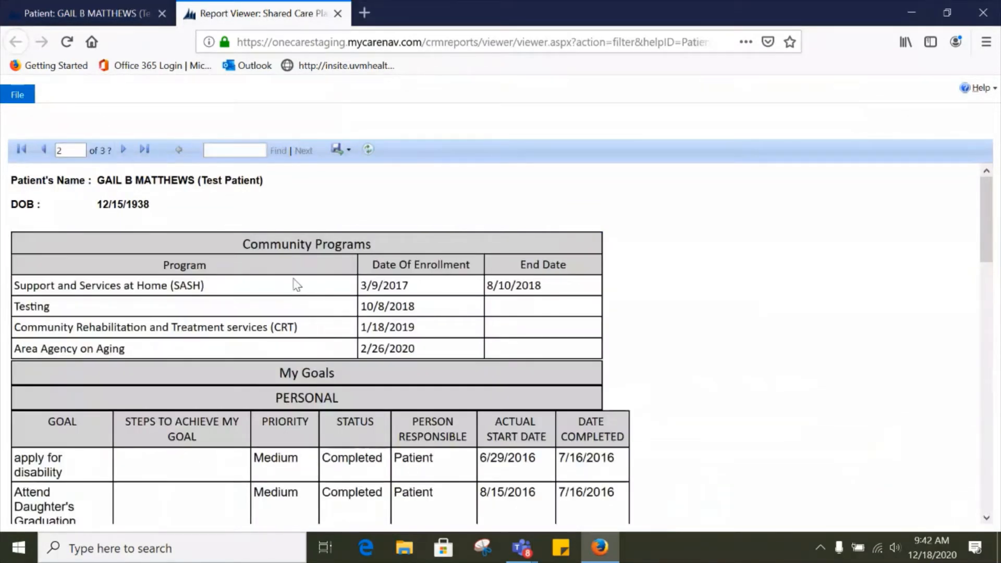
scroll(367, 328, "down", 1)
scroll(365, 325, "down", 10)
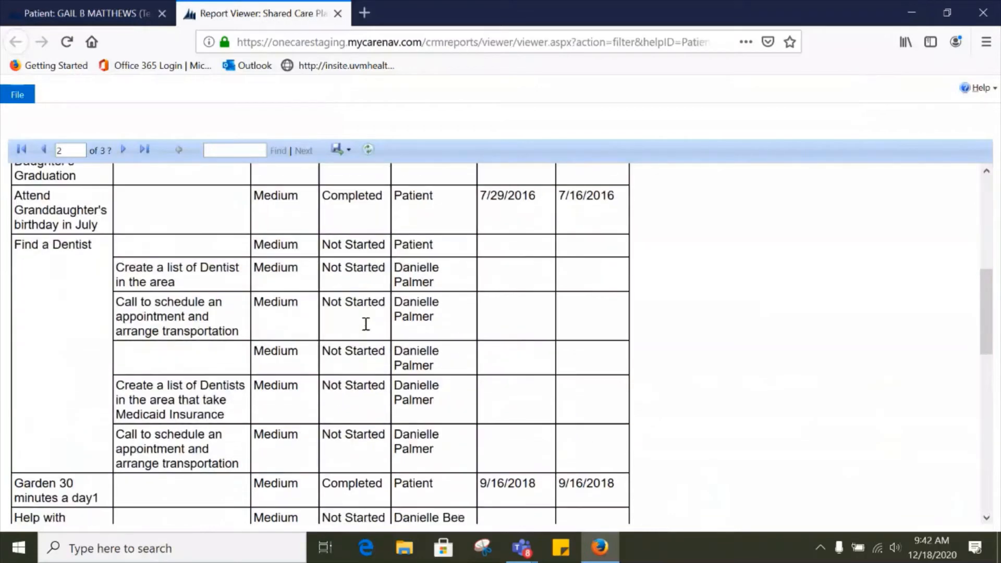
scroll(360, 302, "up", 12)
left_click(123, 149)
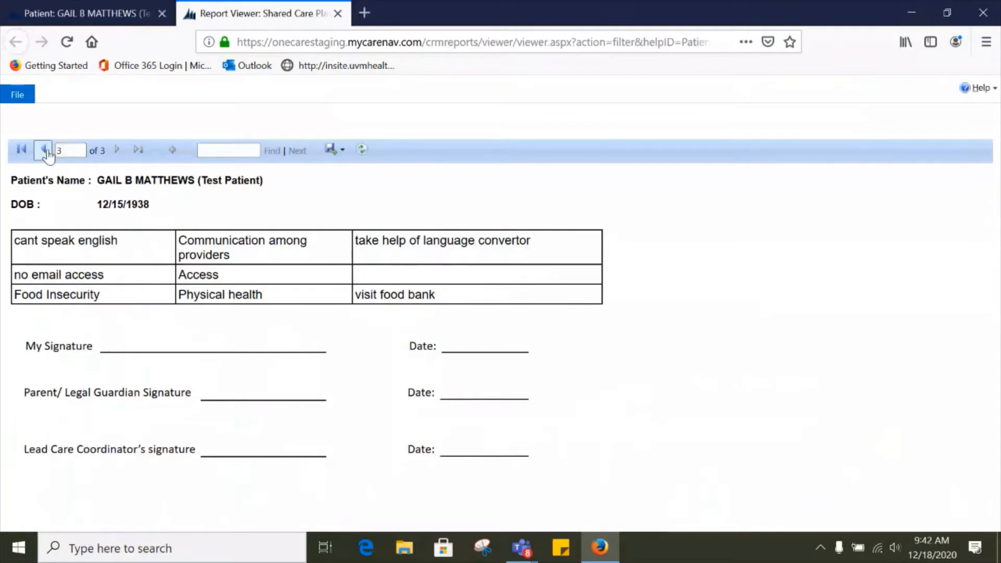
Step: Review the report's export formats and File menu and close the report tab
left_click(341, 151)
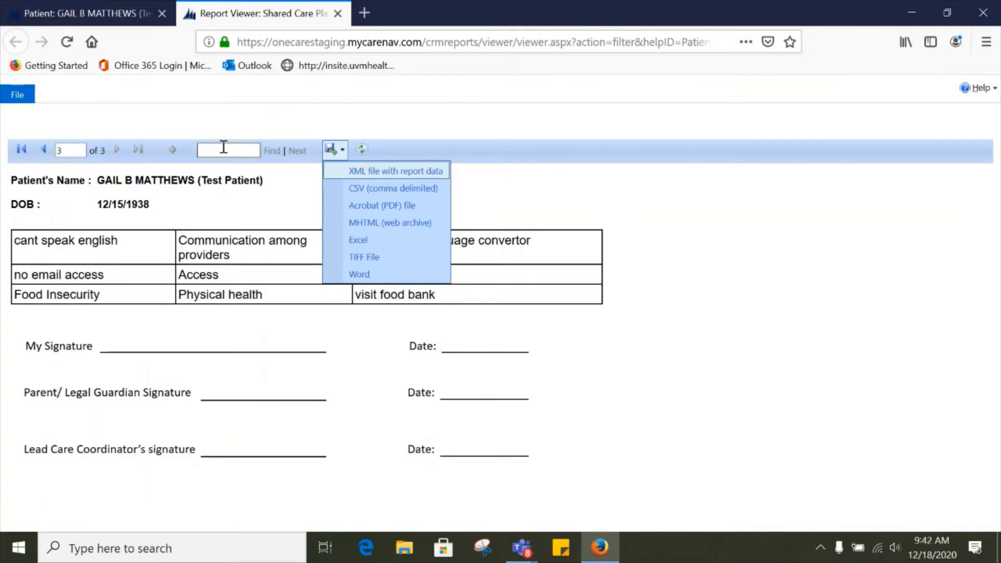
left_click(45, 150)
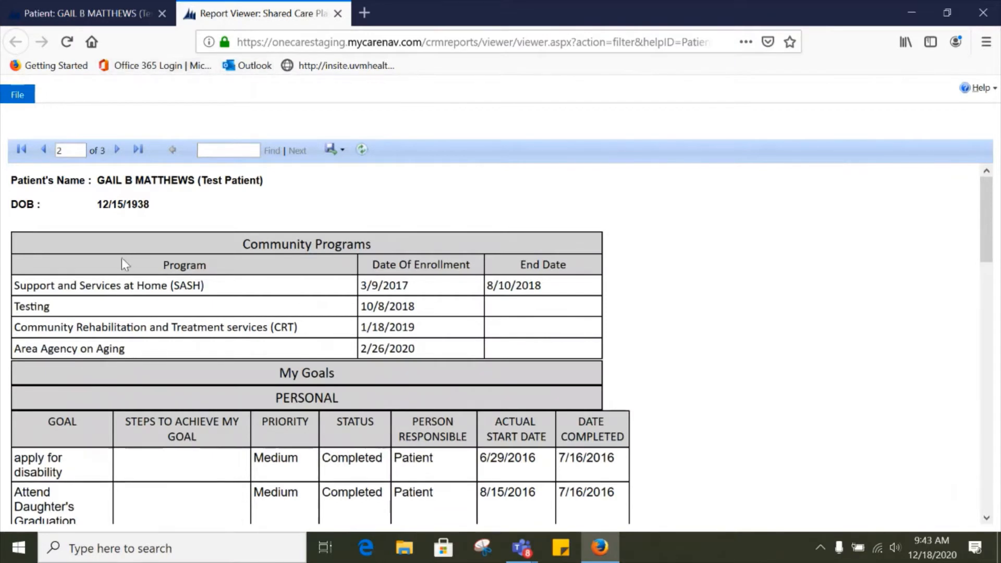
left_click(14, 97)
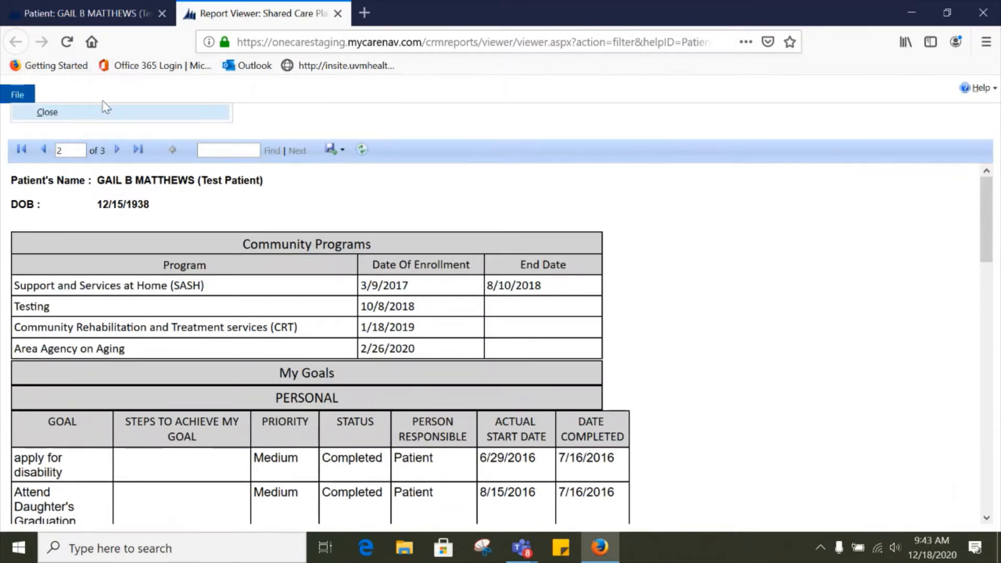
left_click(482, 196)
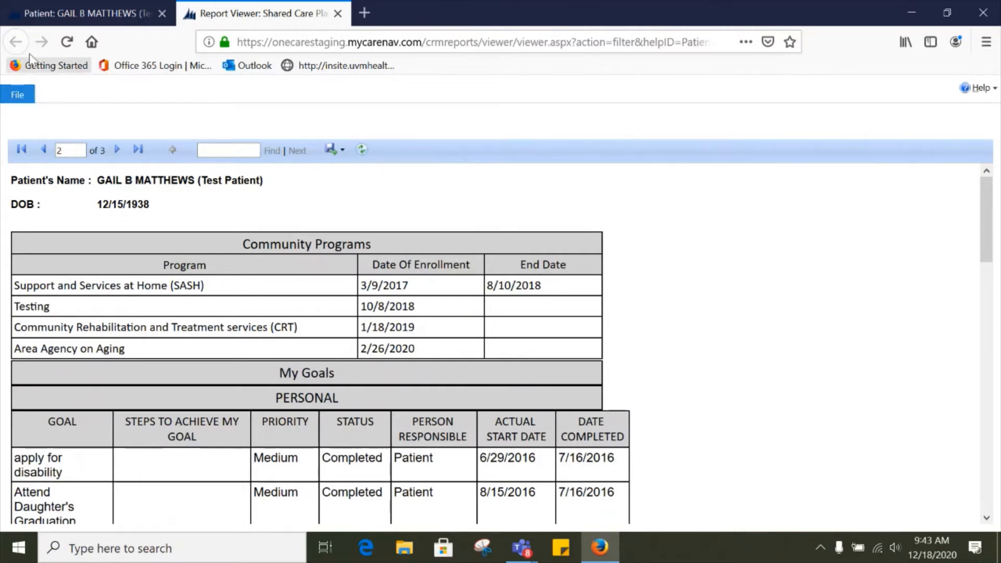
left_click(344, 161)
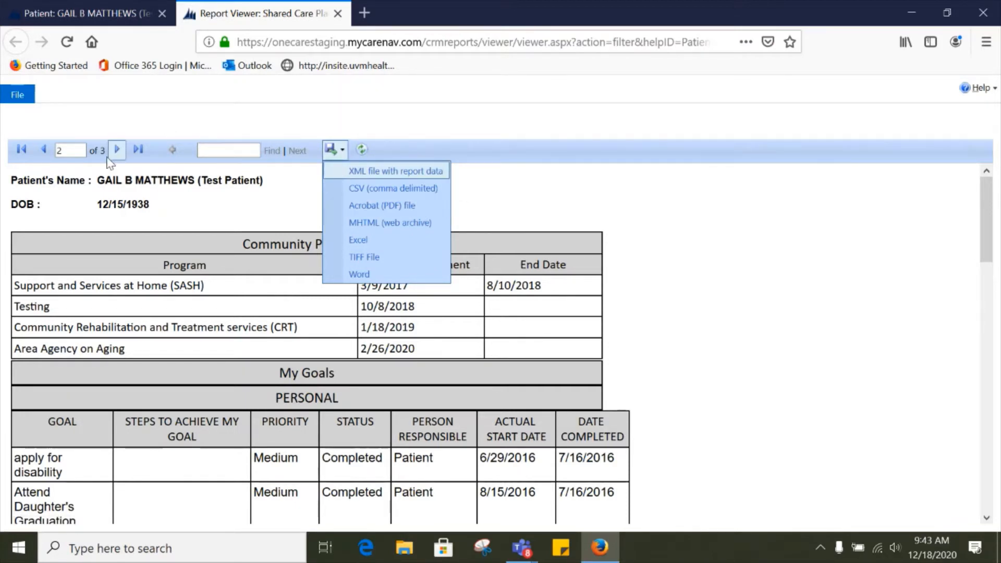
left_click(44, 151)
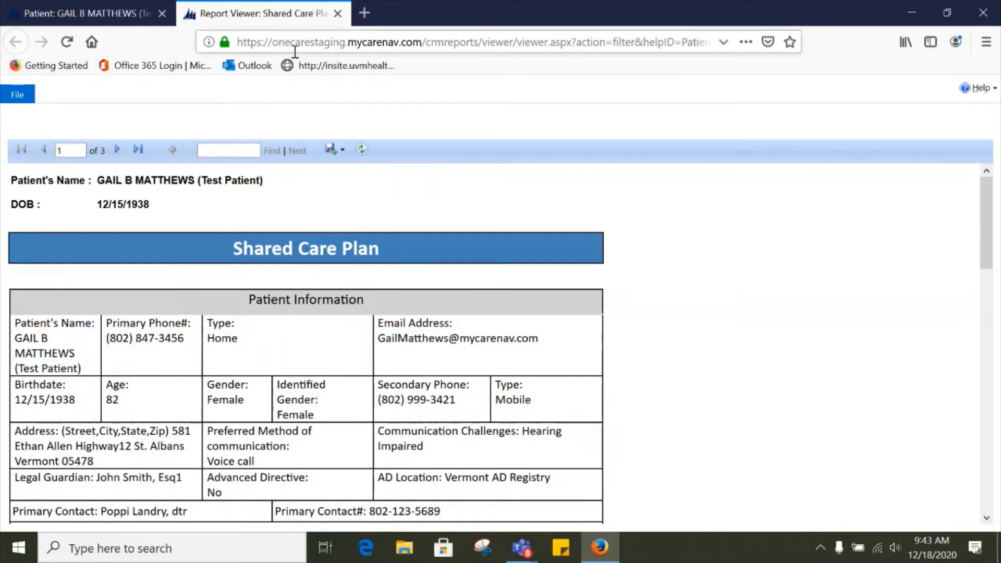
left_click(337, 14)
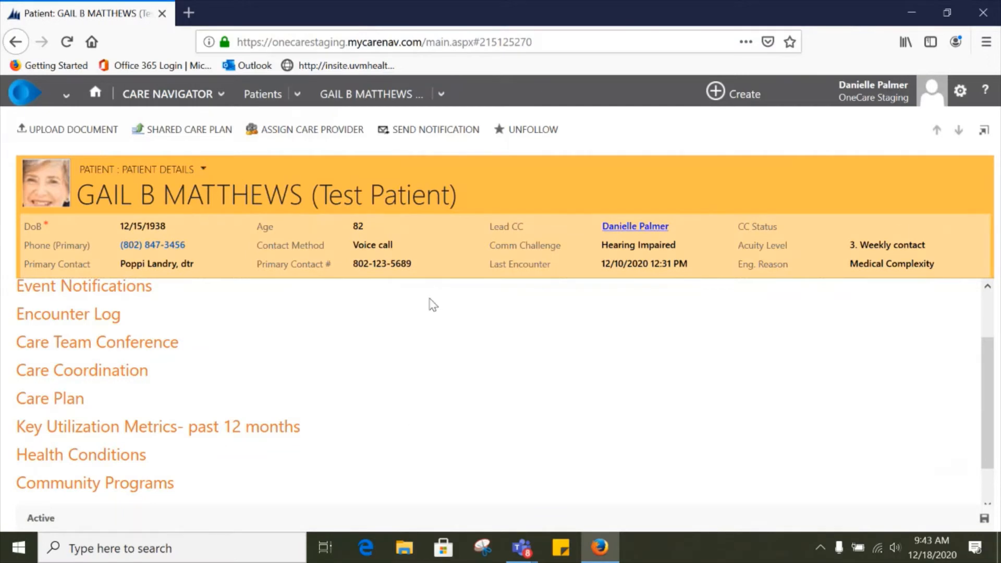
Step: Start a Clinical care team notification with the message "Gail is being discharged today"
scroll(474, 289, "up", 2)
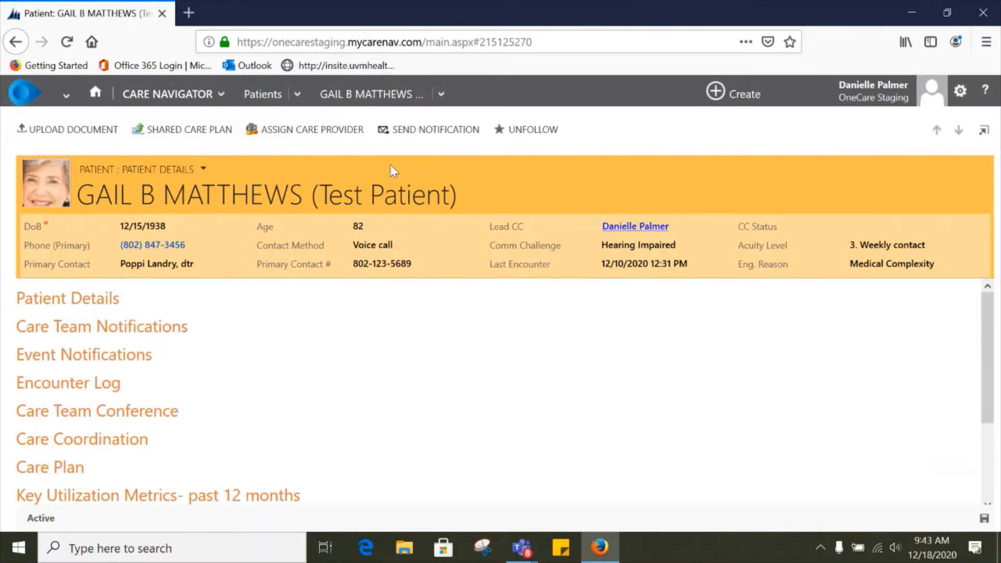
left_click(425, 133)
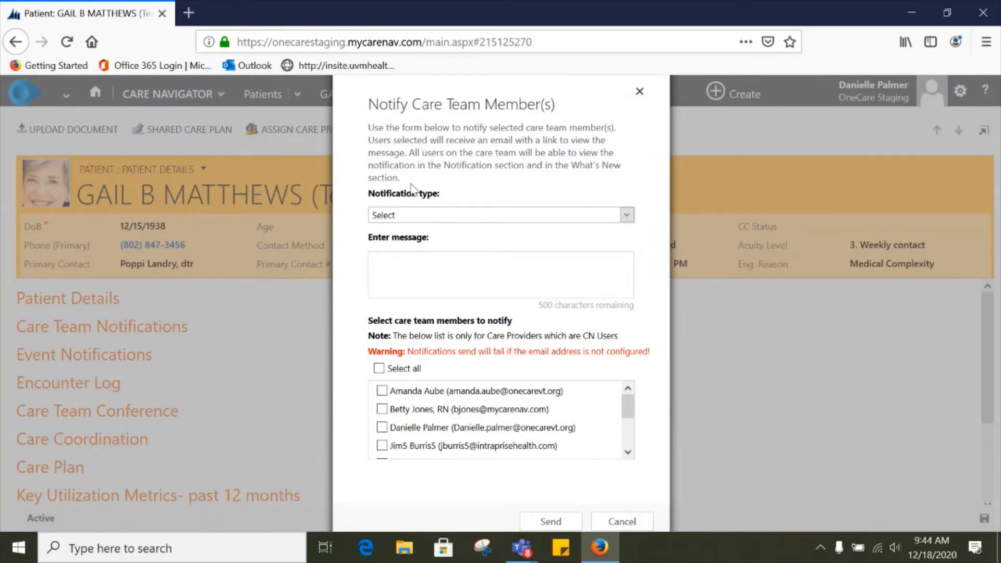
left_click(627, 215)
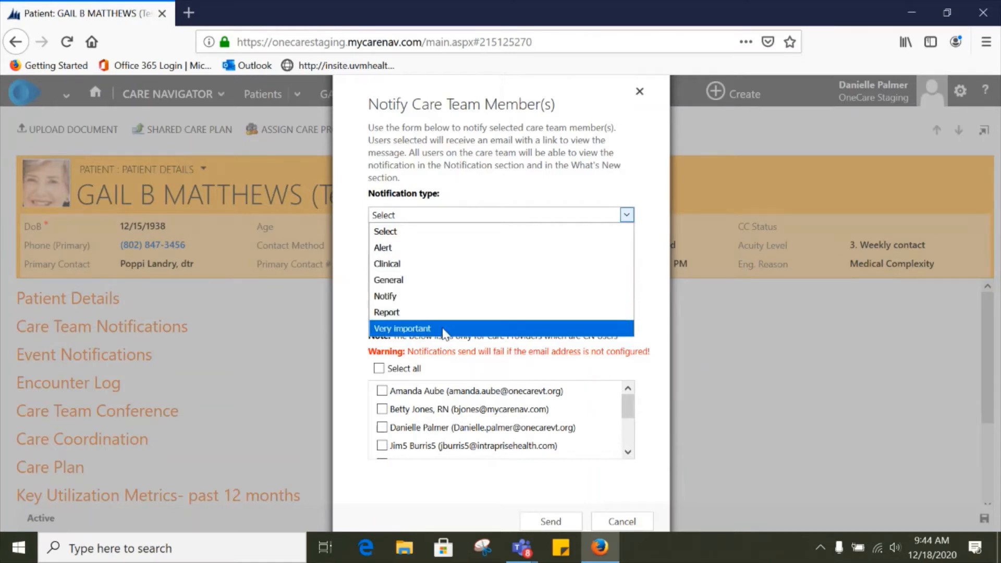
left_click(423, 266)
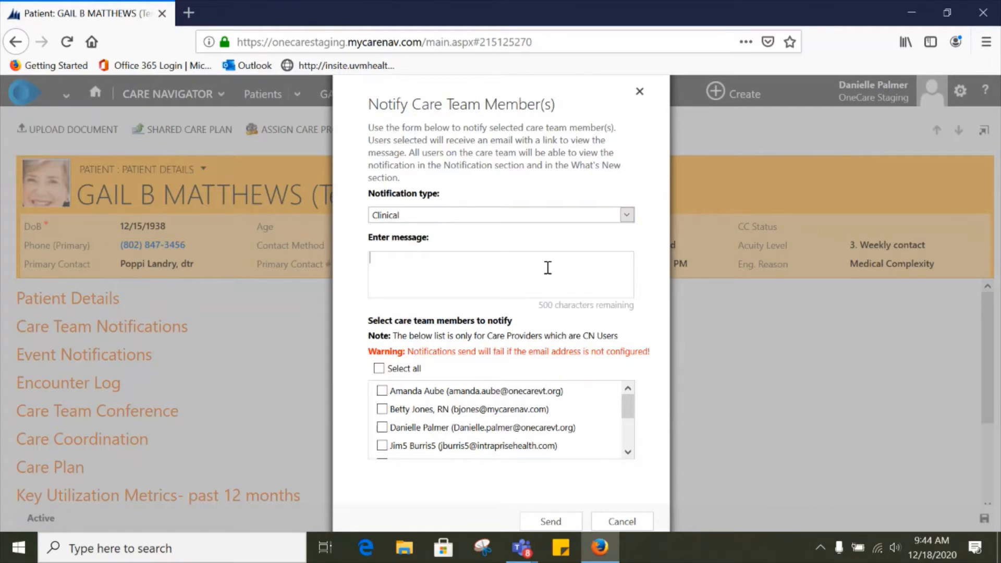
type("Gail is being disch")
key("BackSpace")
type("charged today")
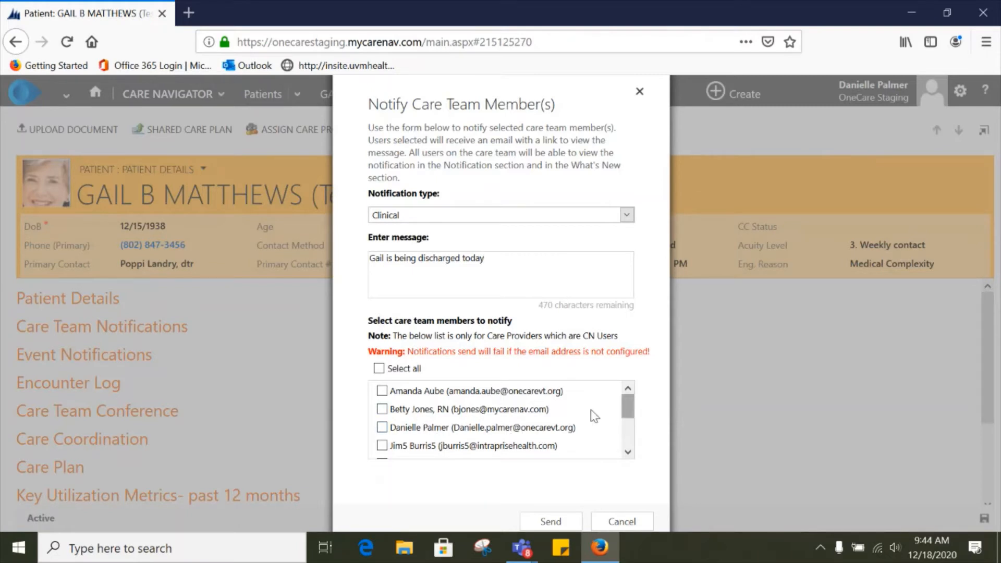
Step: Choose the staff user as the only recipient, send the notification and acknowledge the confirmation
left_click(379, 369)
mouse_move(631, 415)
left_mouse_down()
mouse_move(629, 451)
mouse_move(627, 400)
left_mouse_up()
left_click(379, 369)
scroll(416, 432, "down", 3)
scroll(407, 434, "up", 3)
left_click(385, 428)
left_click(550, 522)
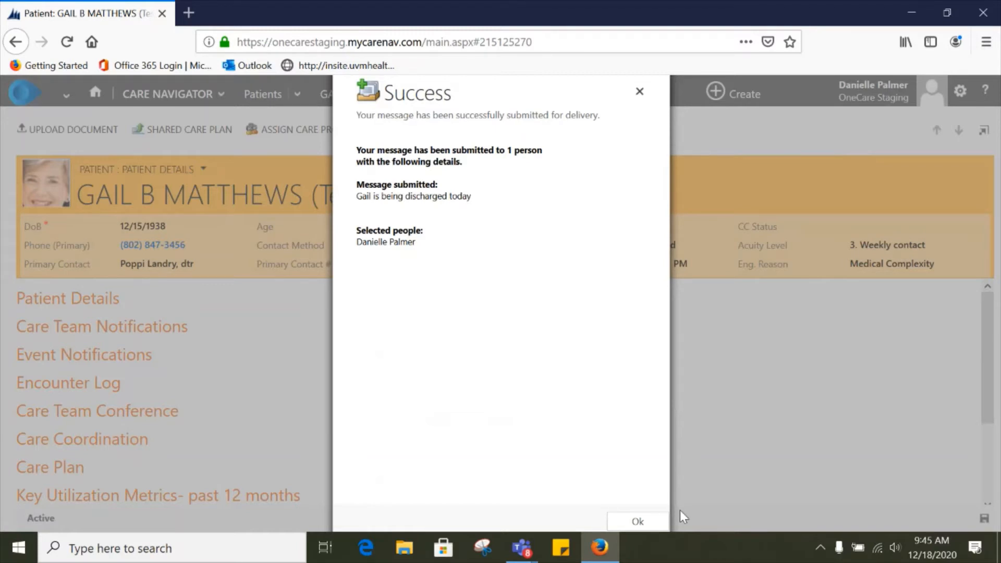
left_click(637, 522)
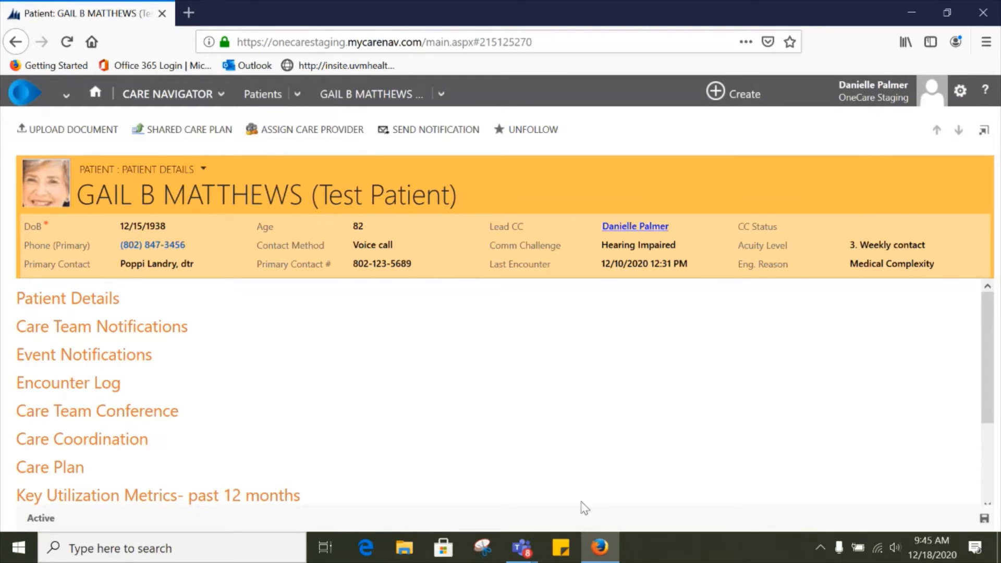
Step: Check the patient's care team notifications and open the new unread notification from the My Work dashboard
left_click(73, 333)
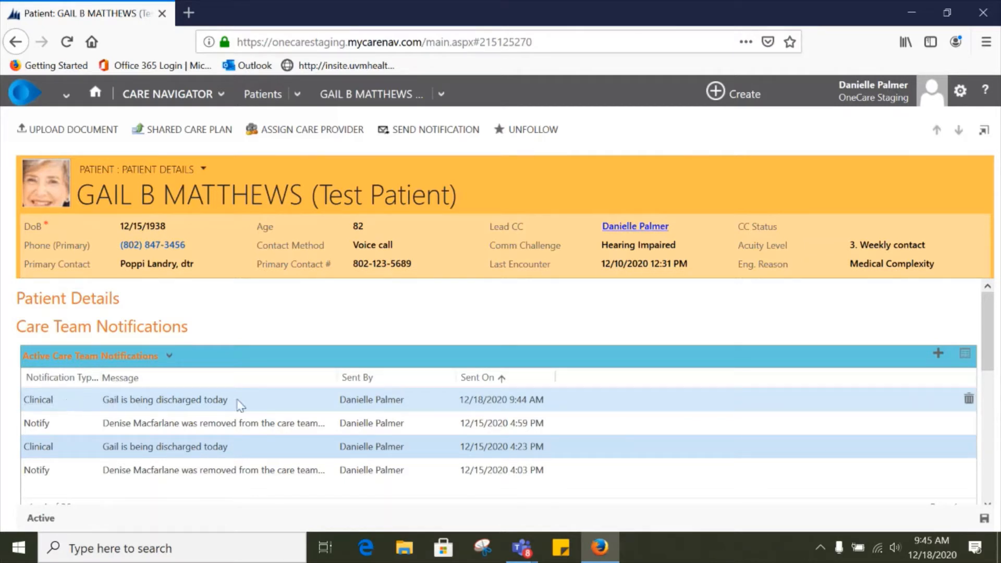
left_click(172, 326)
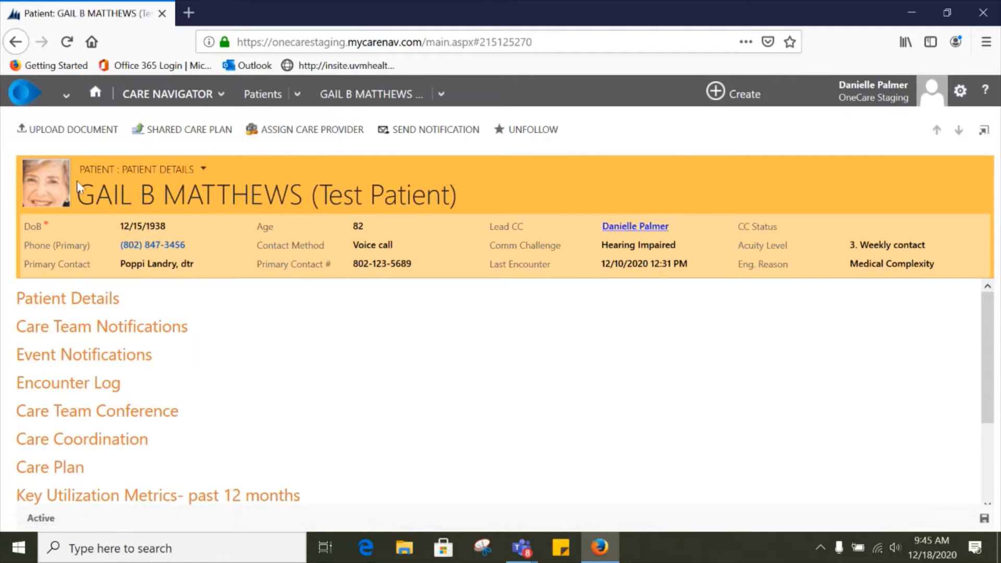
left_click(96, 94)
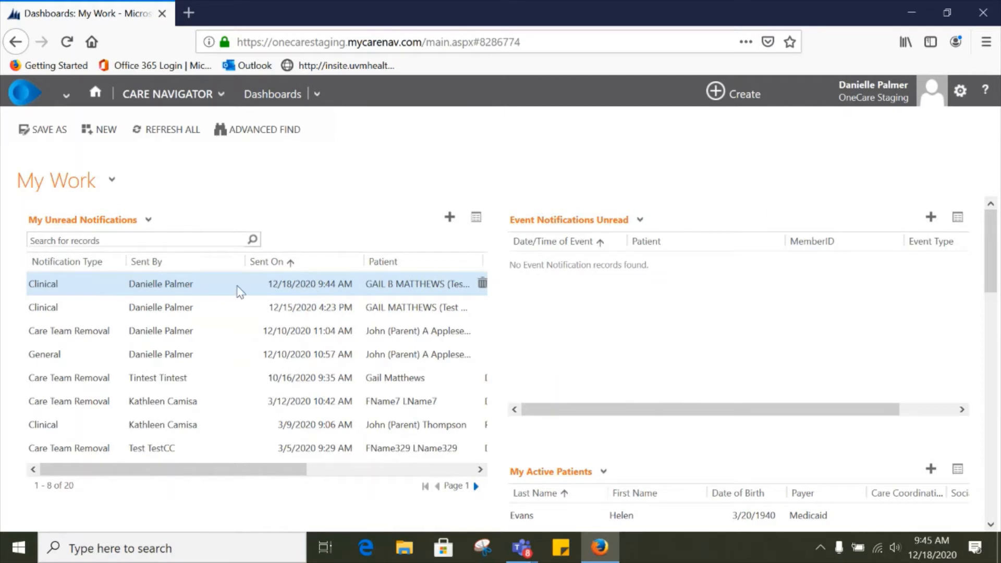
left_click_drag(279, 470, 467, 484)
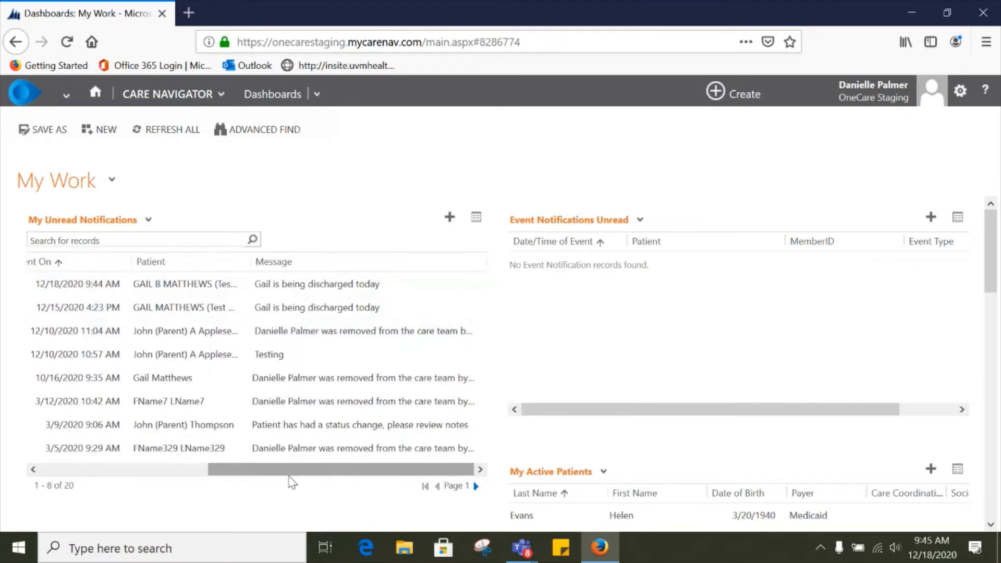
left_click_drag(283, 472, 62, 472)
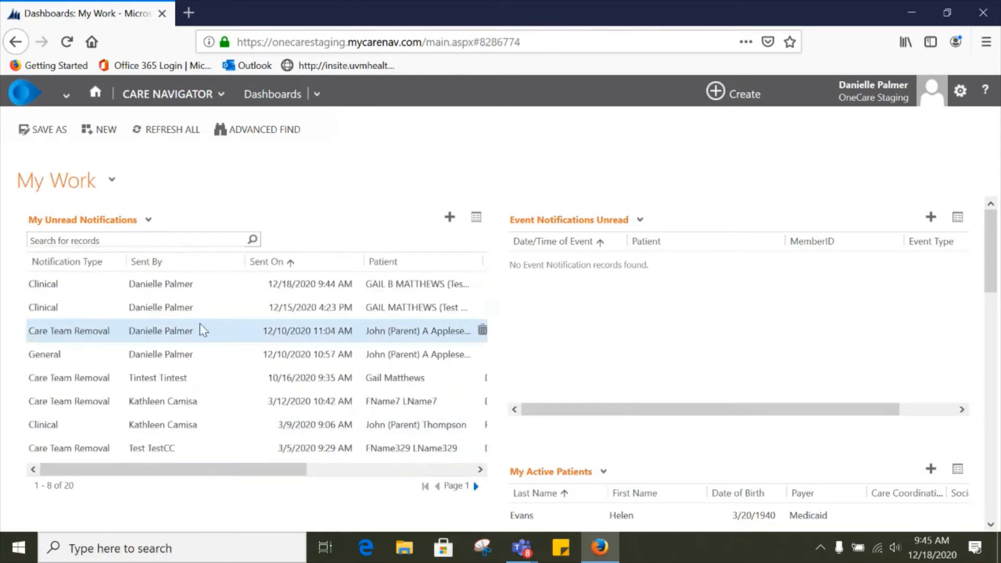
double_click(219, 281)
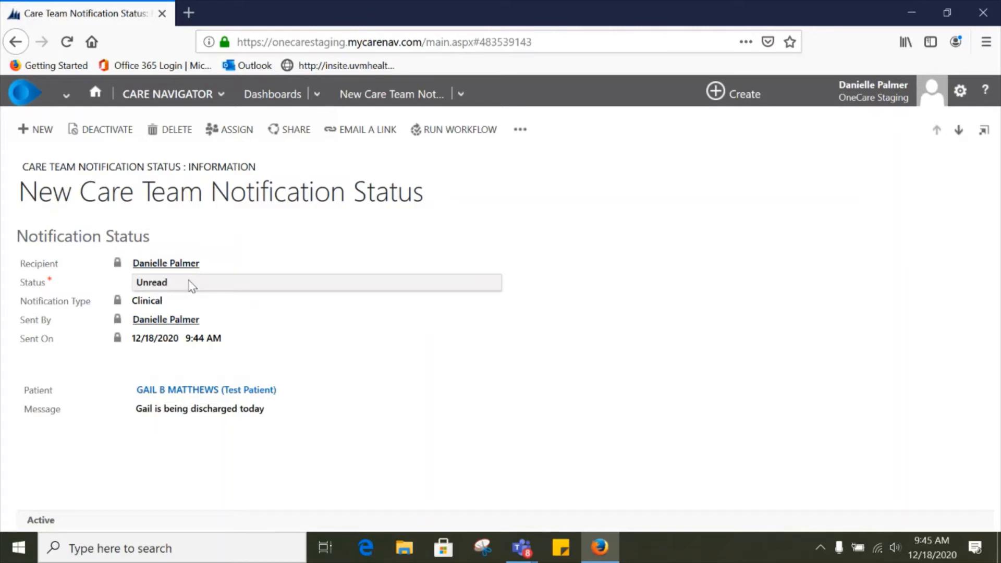
Step: Change the notification's status to Read and save the record
left_click(190, 284)
left_click(177, 290)
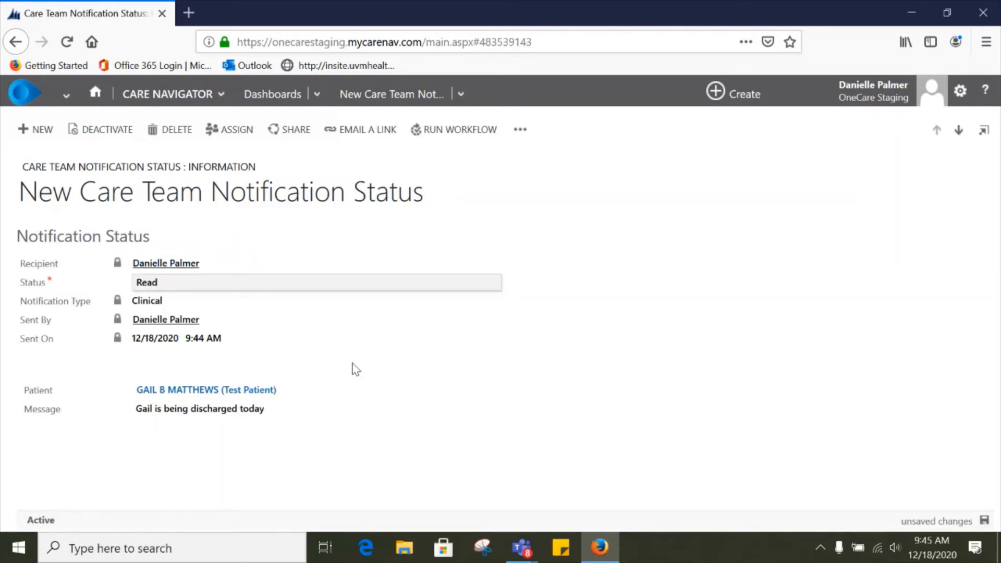
left_click(983, 521)
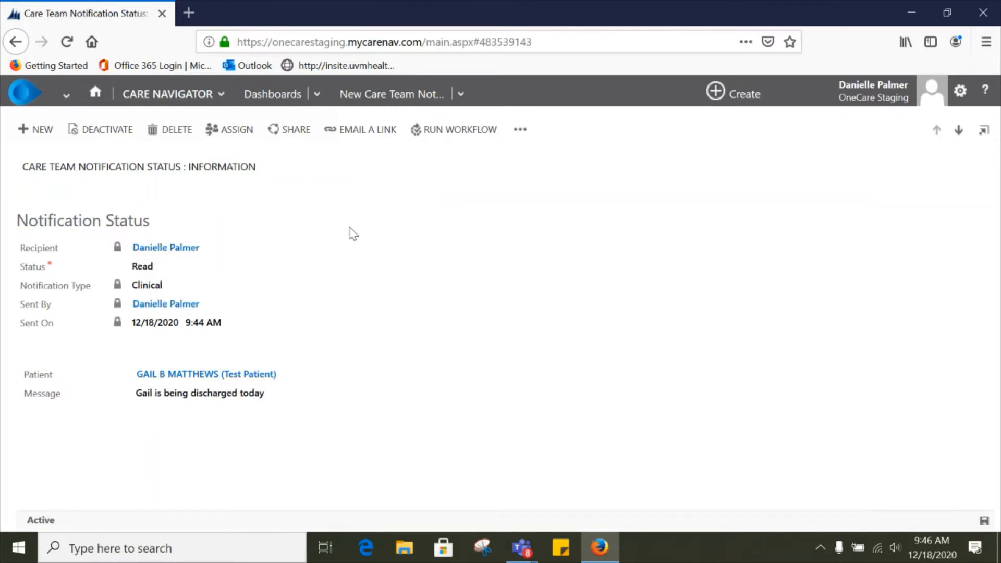
Step: Return to the My Work dashboard and open the Active Patients list from the navigation bar
left_click(292, 97)
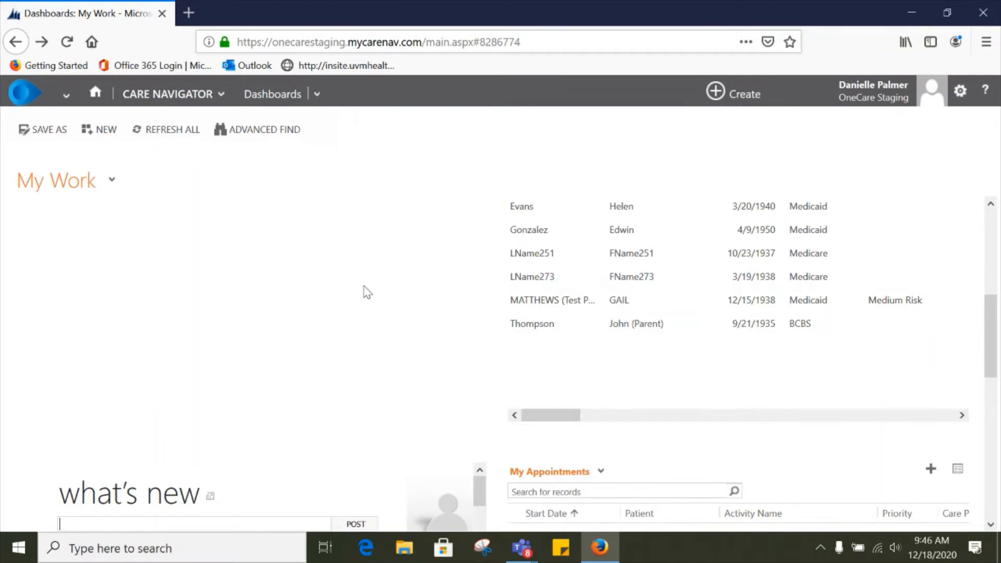
left_click(170, 99)
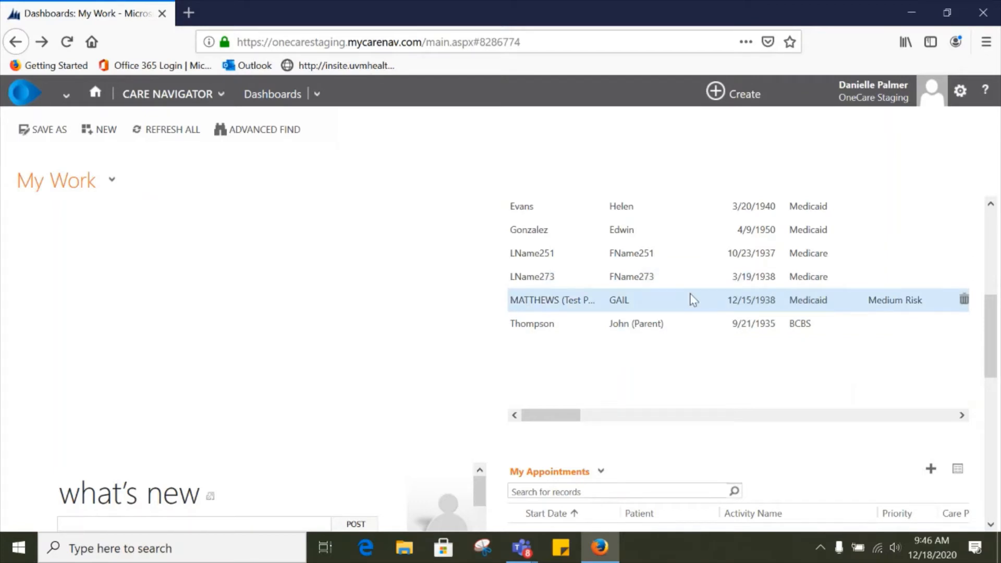
scroll(690, 298, "up", 5)
left_click(172, 94)
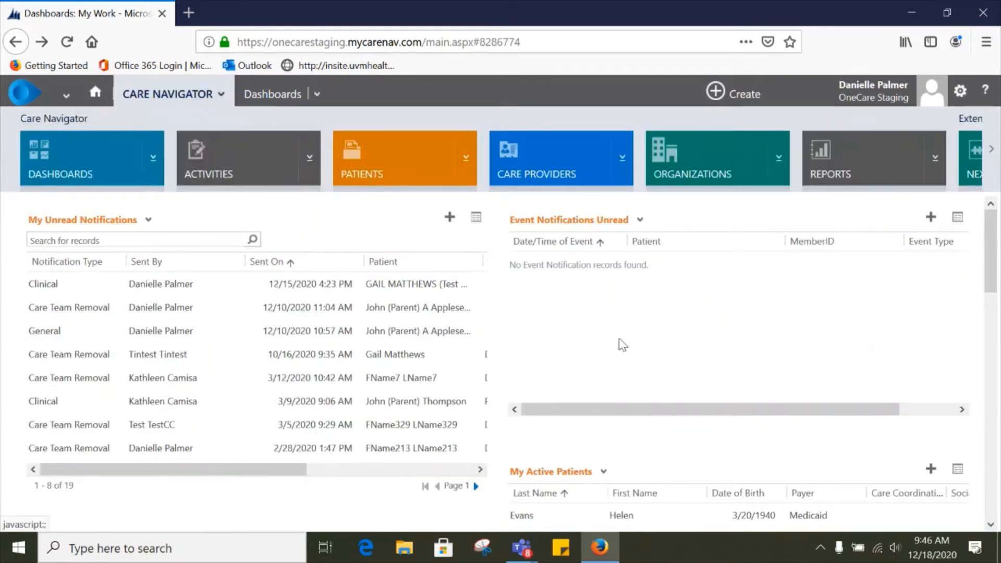
scroll(636, 460, "down", 3)
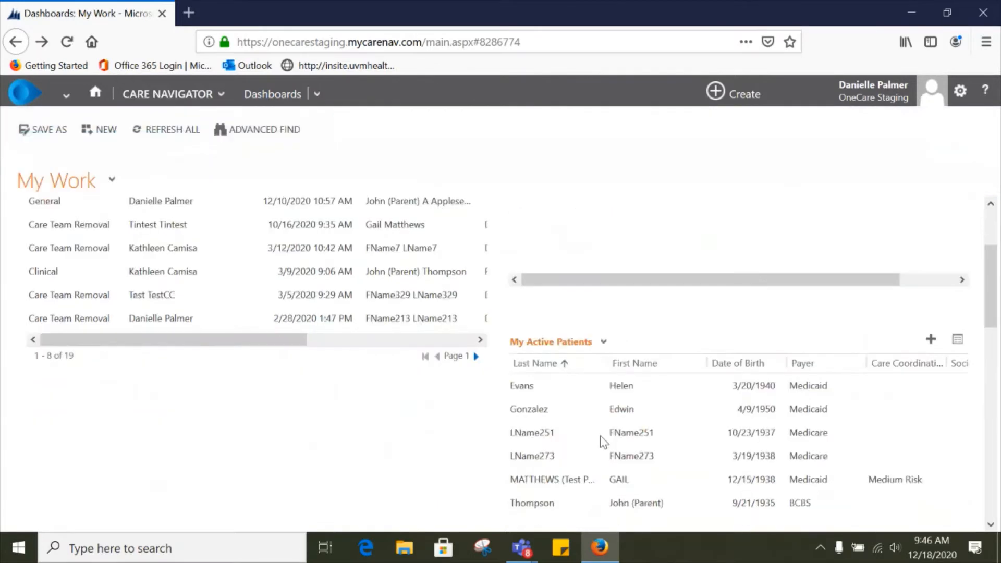
scroll(522, 401, "up", 3)
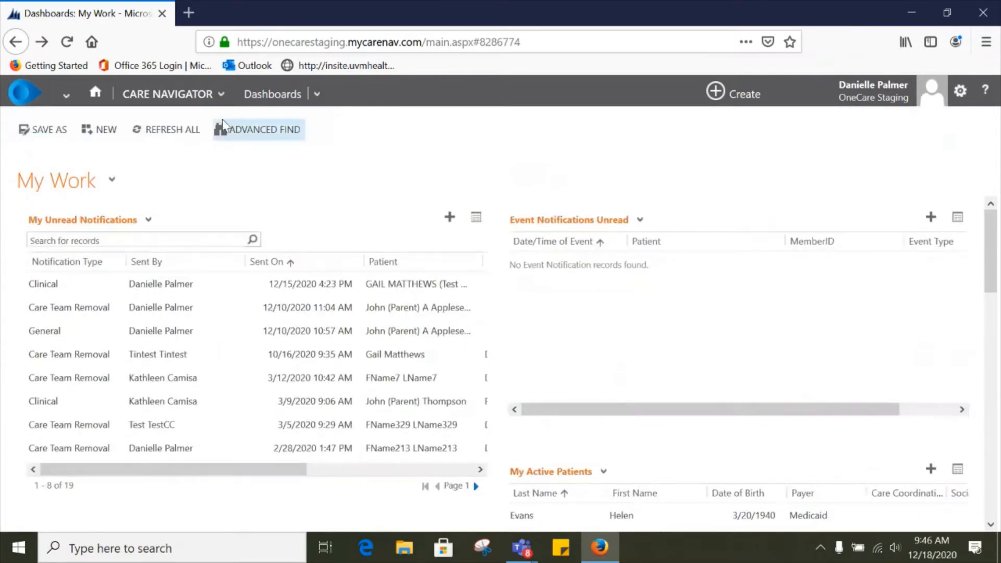
left_click(176, 99)
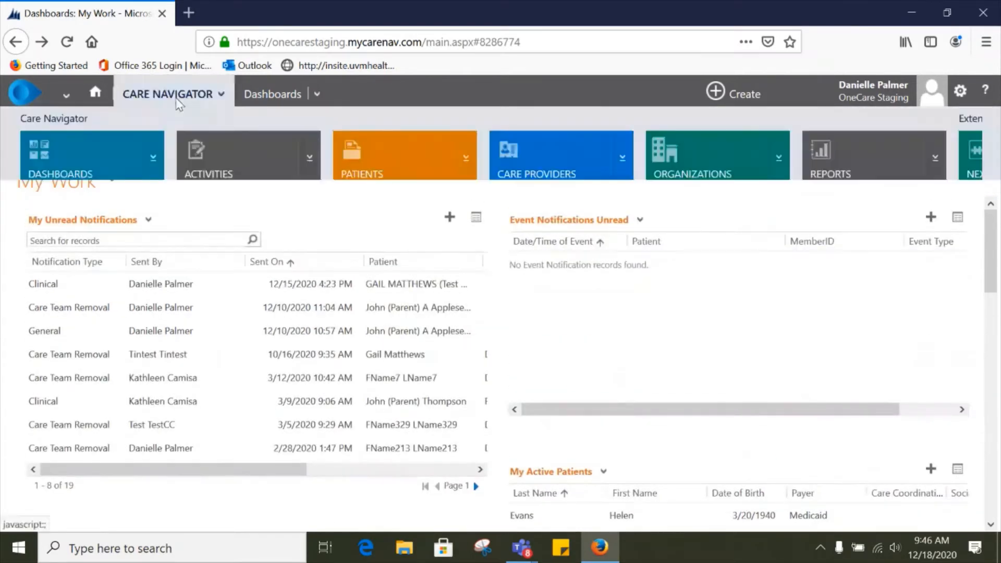
left_click(387, 156)
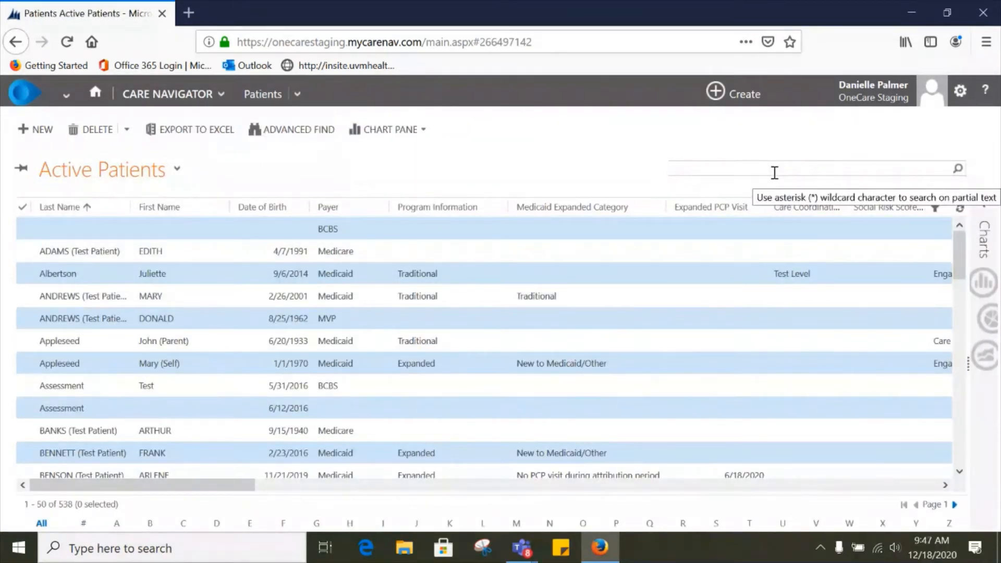
Step: Search active patients for the test patient's first and last name joined by a wildcard and open her record
key("Return")
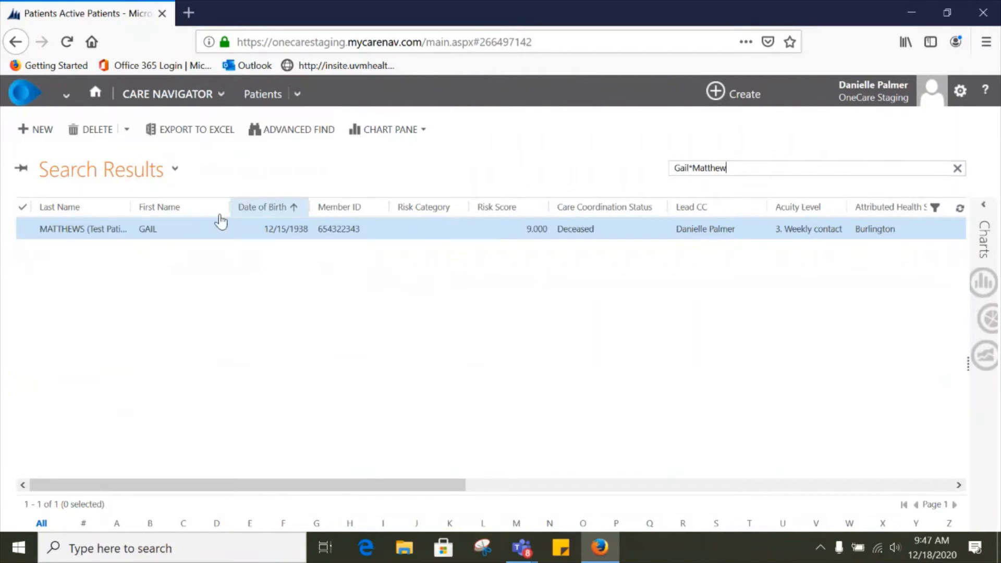
double_click(216, 239)
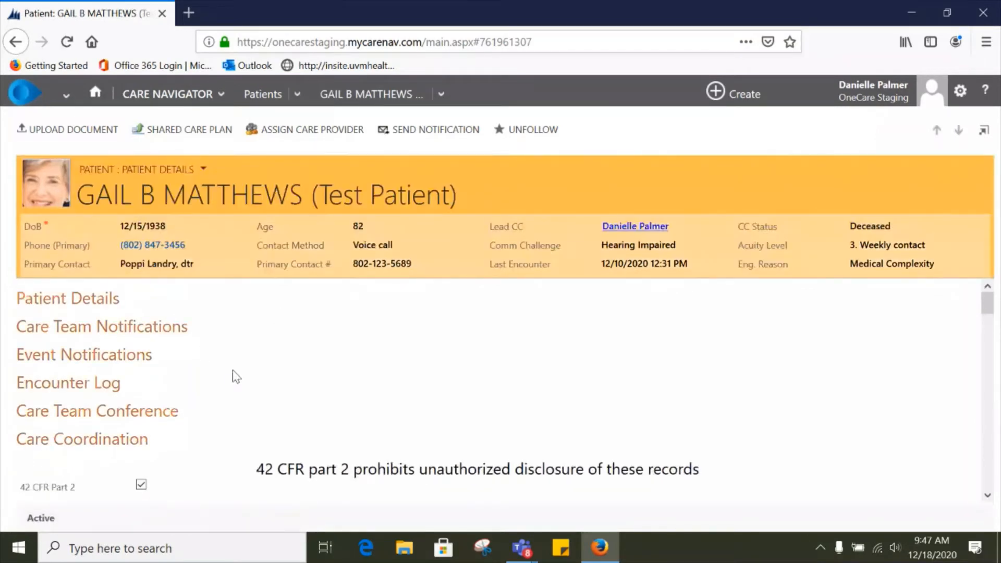
Step: Scroll the patient record to the care team members section and open the full active connections list
scroll(271, 375, "down", 3)
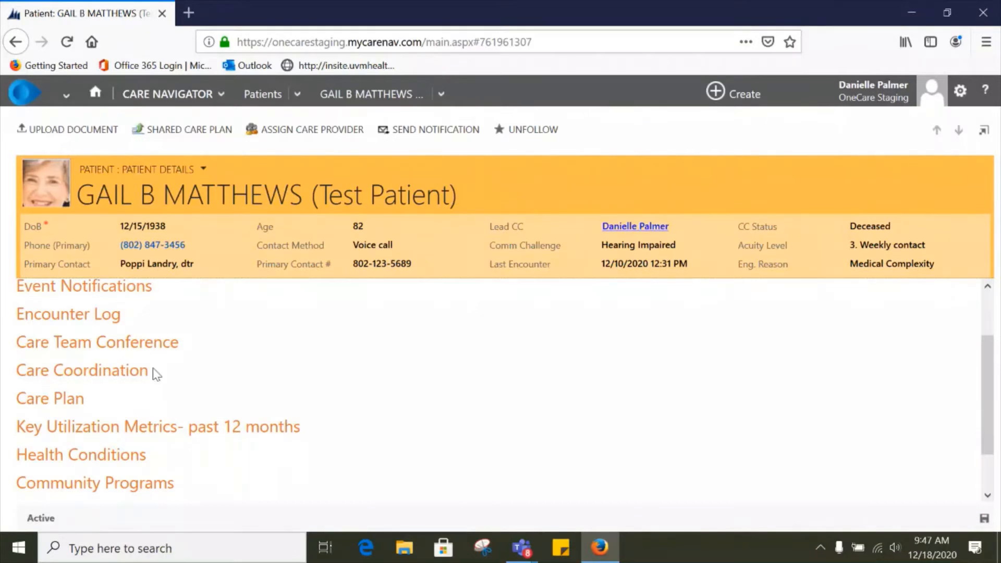
left_click(116, 375)
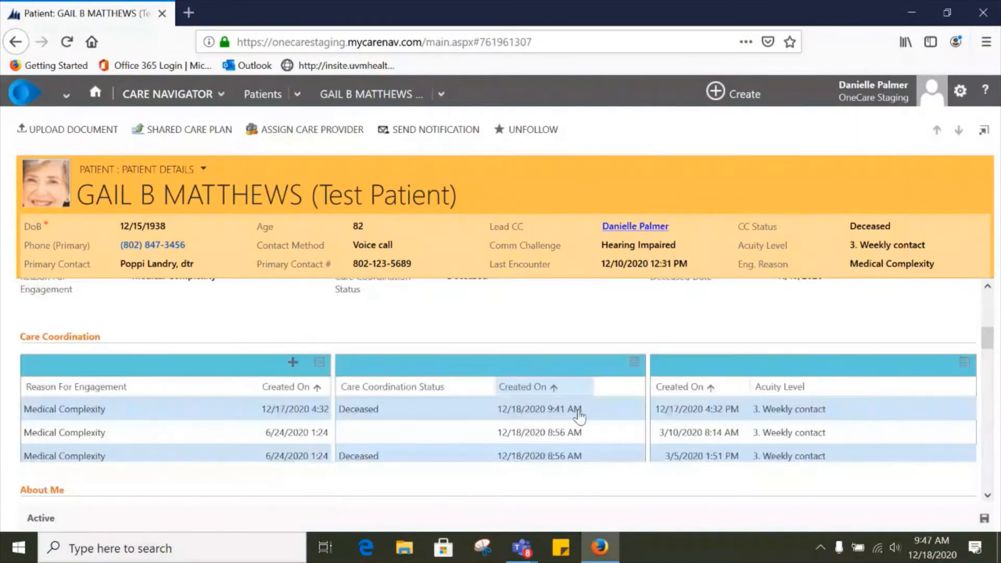
scroll(578, 415, "down", 5)
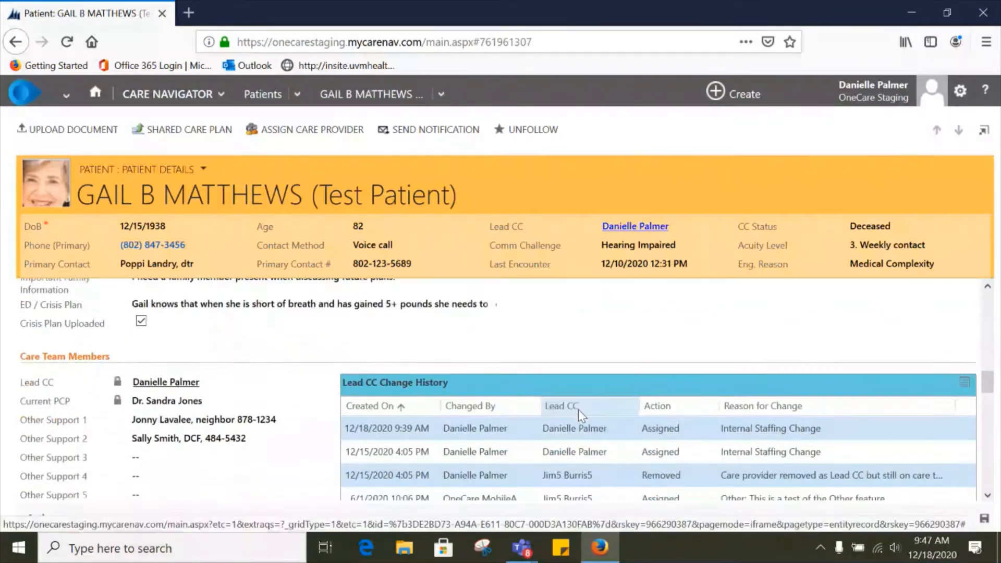
scroll(578, 409, "down", 2)
scroll(579, 414, "down", 2)
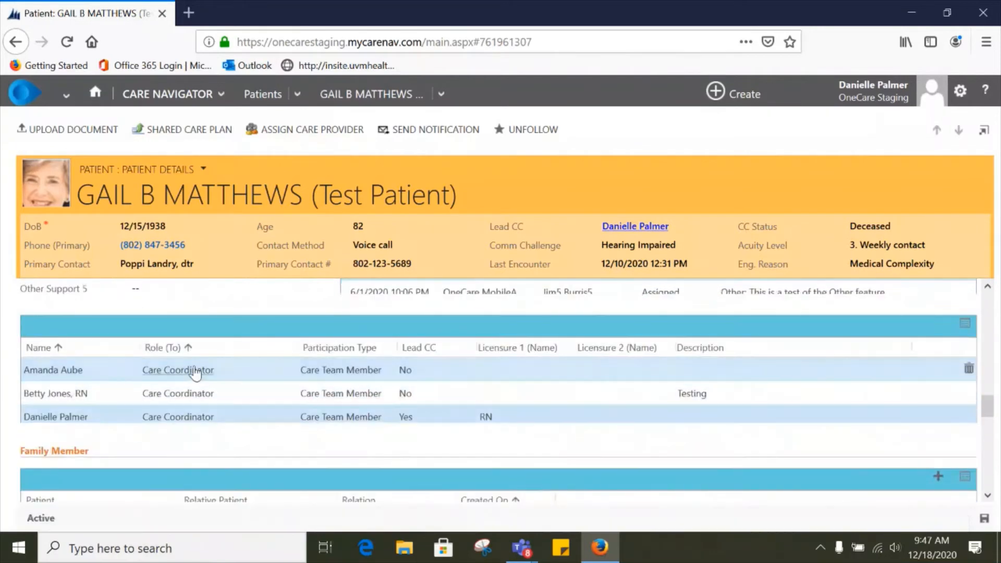
left_click(968, 325)
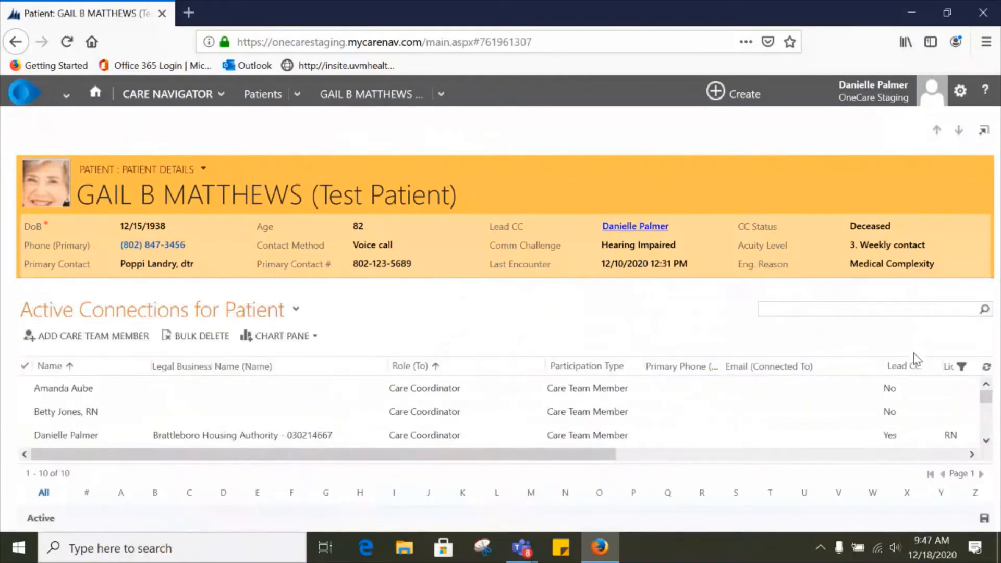
Step: Start adding a care team member and look up and select the staff member by name
left_click(91, 339)
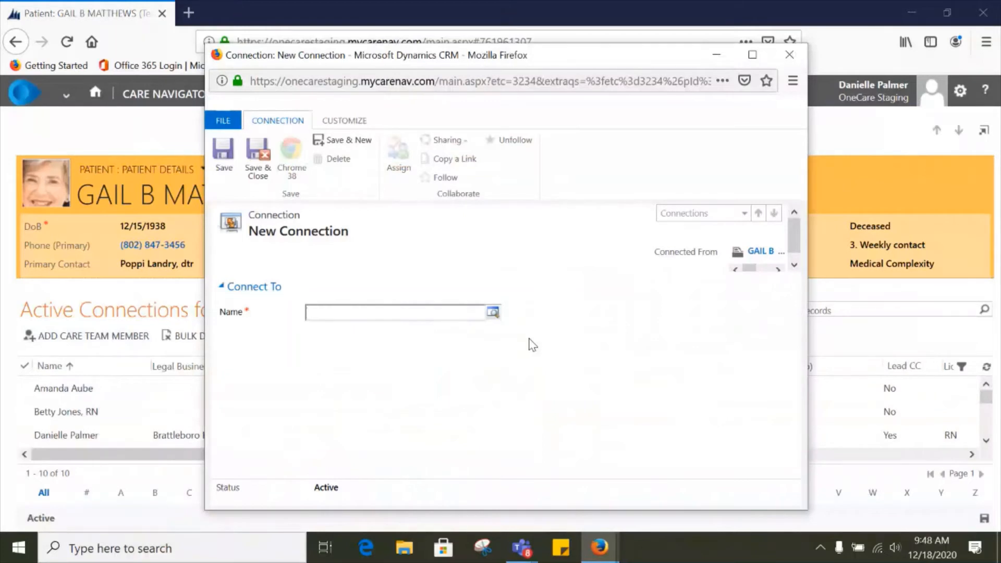
type("erin")
key("BackSpace")
key("BackSpace")
key("BackSpace")
key("BackSpace")
key("BackSpace")
left_click(494, 313)
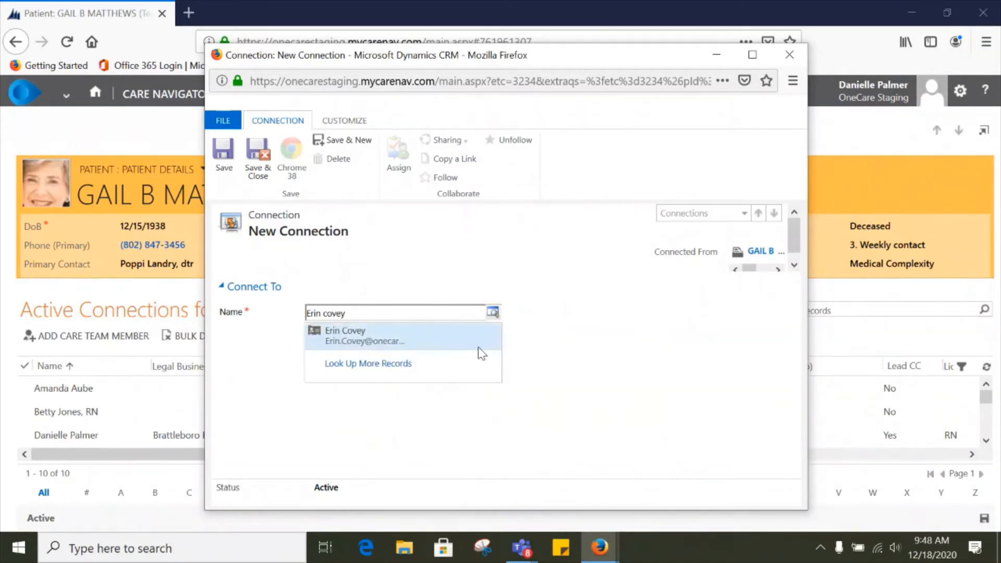
left_click(391, 344)
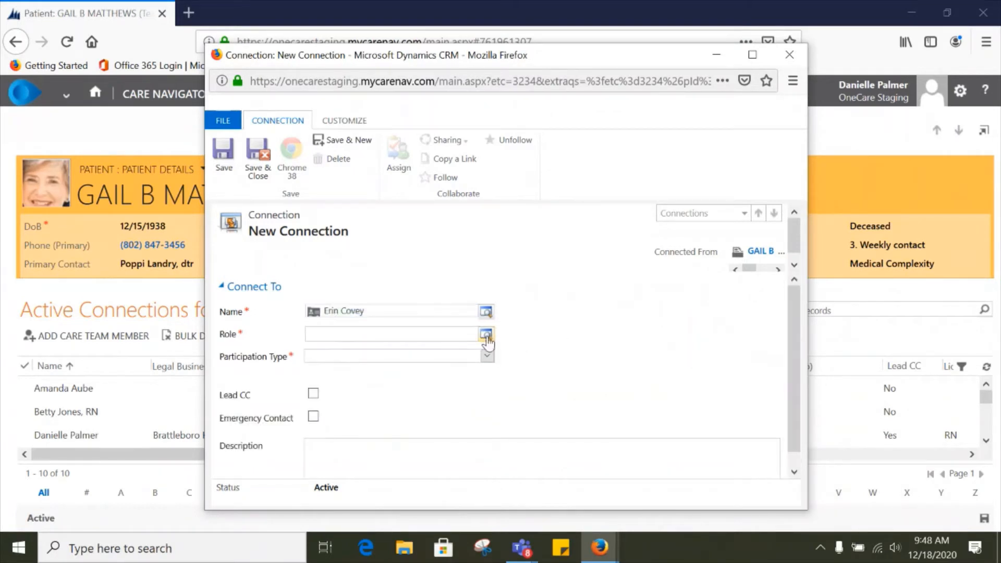
Step: Set the role to Care Coordinator and participation type to Care Team Member, then save and close the connection
left_click(486, 334)
left_click(370, 314)
left_click(489, 357)
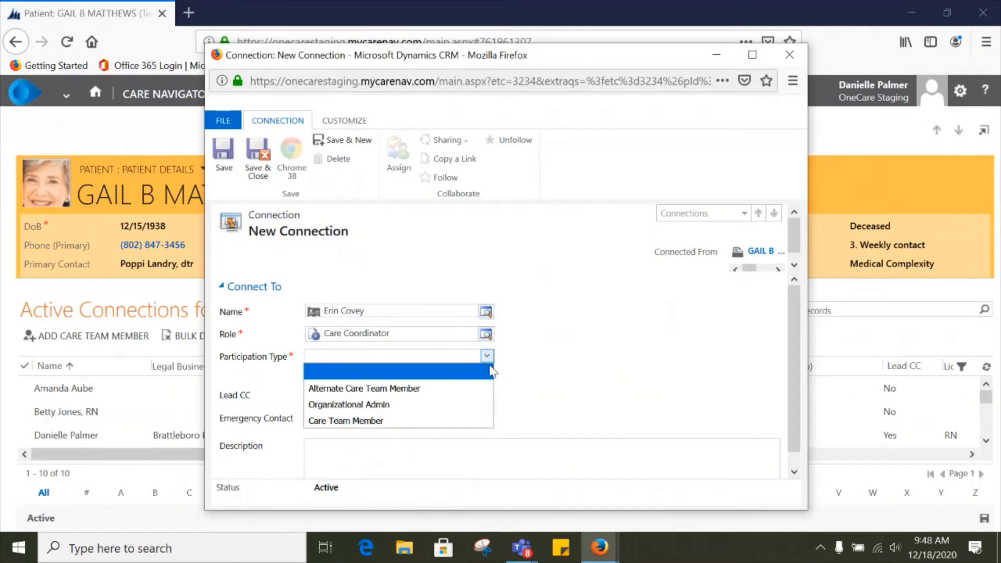
left_click(436, 421)
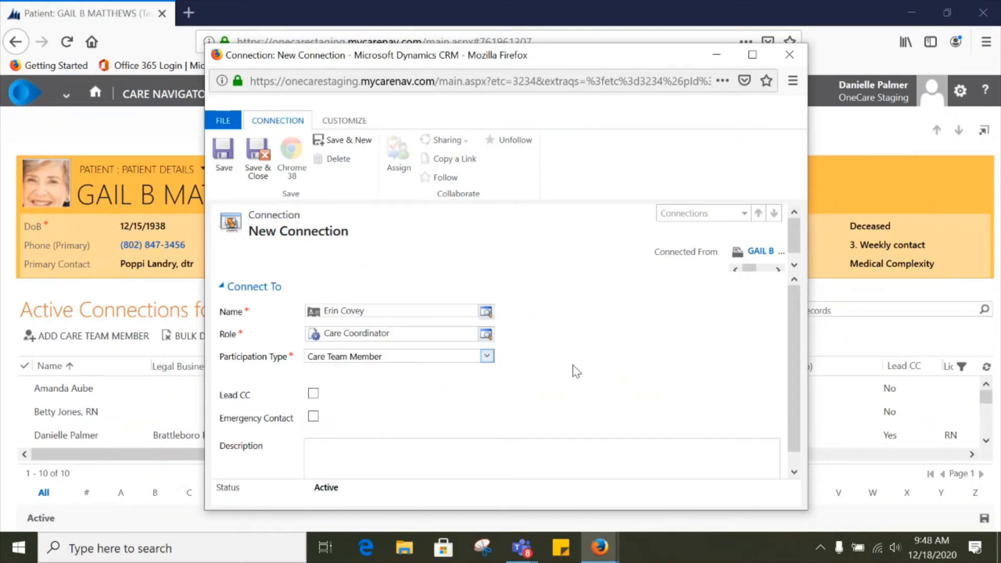
left_click(259, 162)
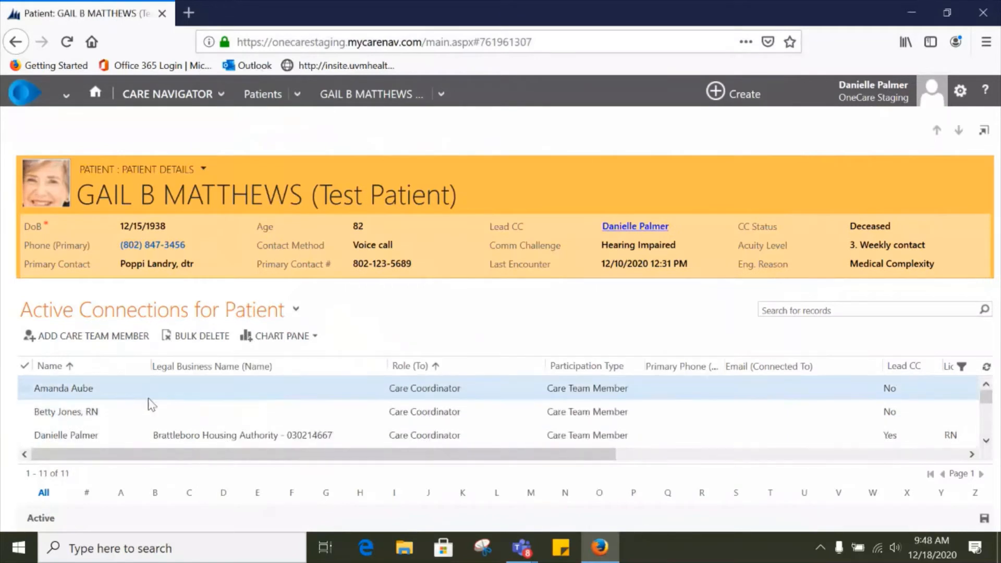
Step: Deactivate the newly added care team member with the removal reason "Staffing change" and acknowledge the confirmation
scroll(151, 405, "down", 3)
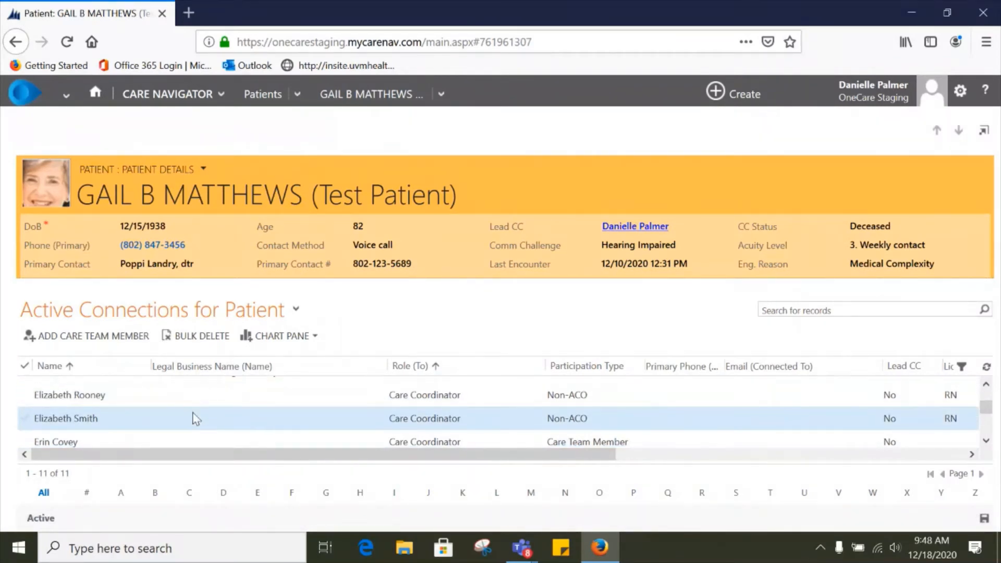
scroll(196, 418, "down", 2)
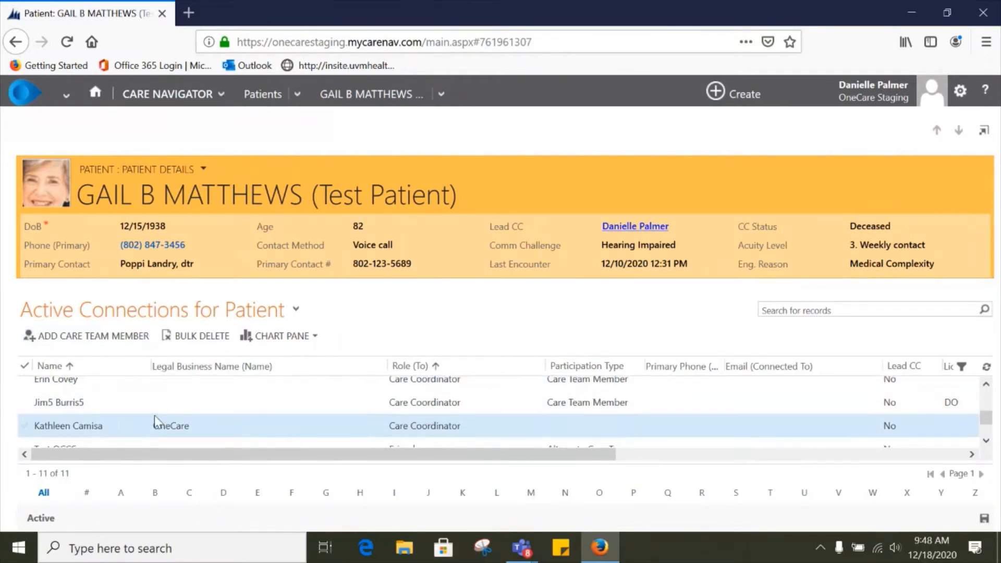
scroll(154, 415, "up", 2)
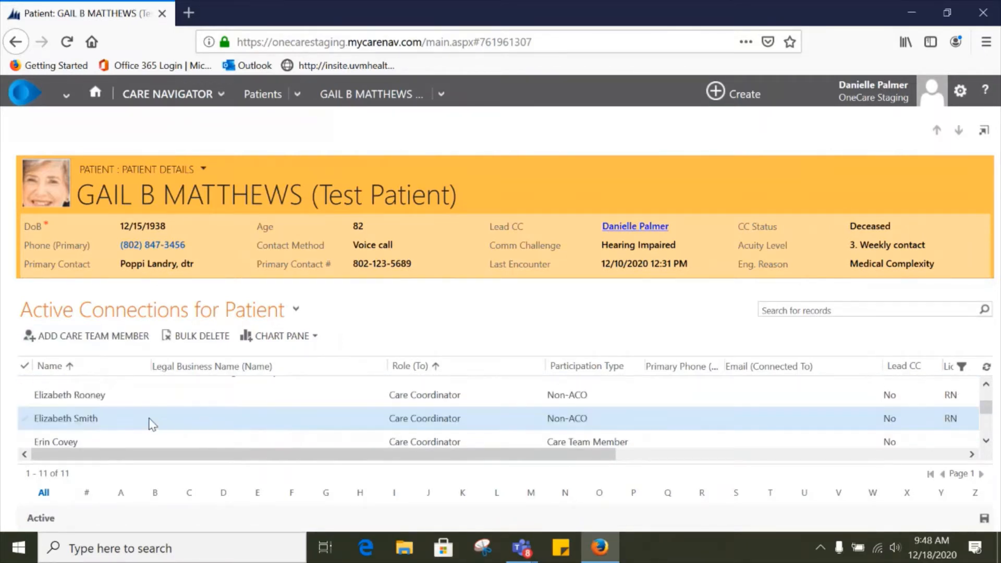
left_click(23, 442)
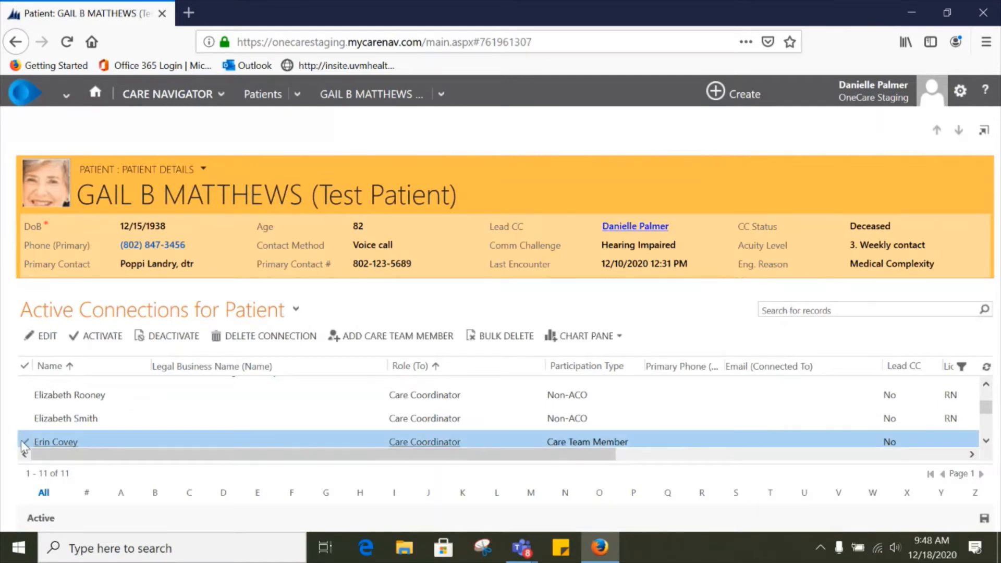
left_click(22, 441)
left_click(26, 439)
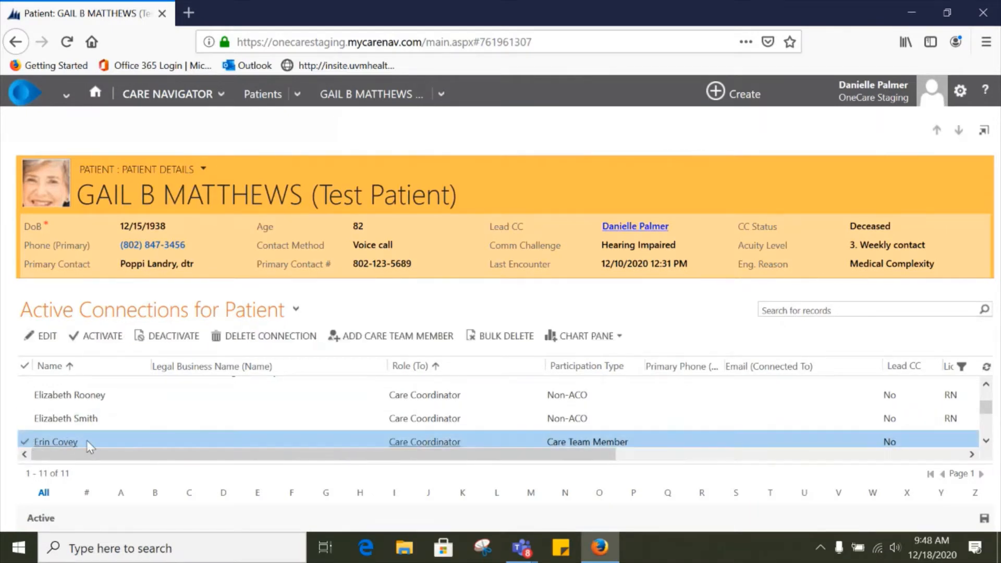
left_click(169, 337)
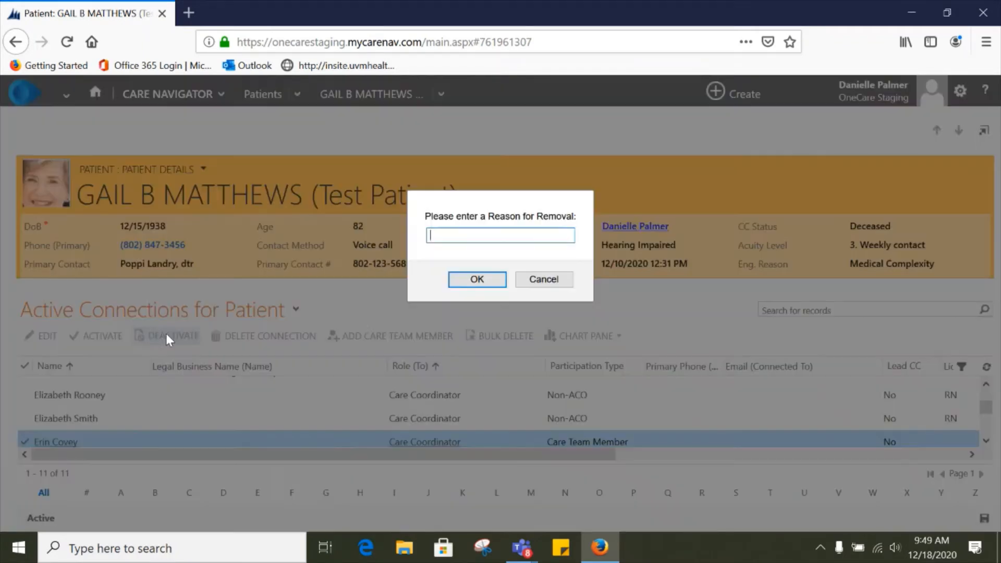
type("Staffing change")
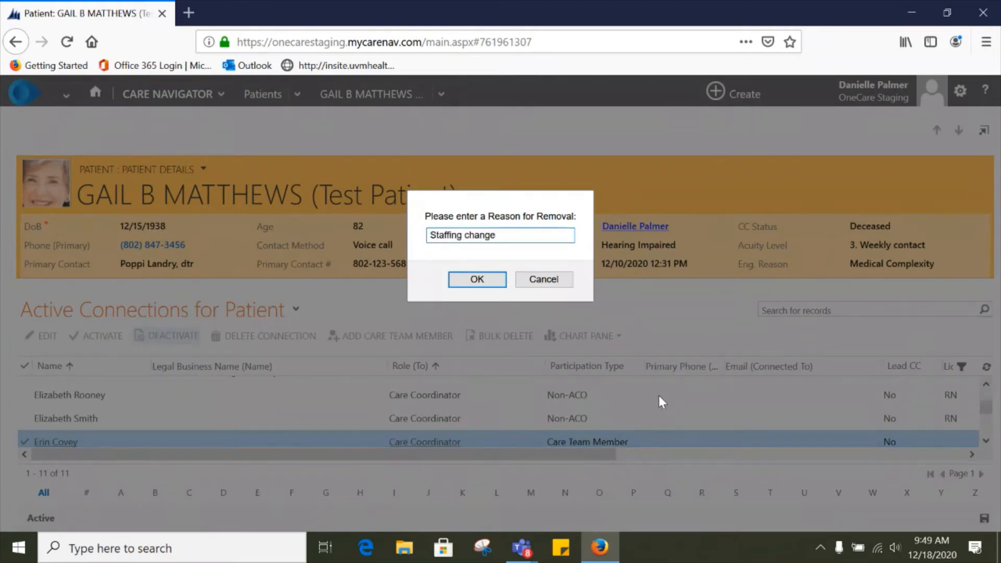
left_click(477, 280)
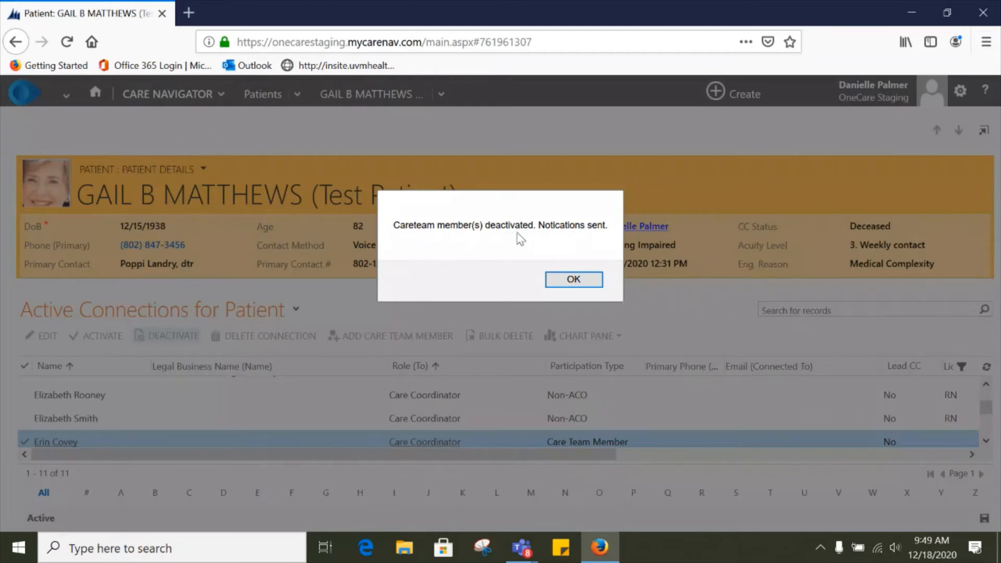
left_click(574, 282)
left_click(573, 280)
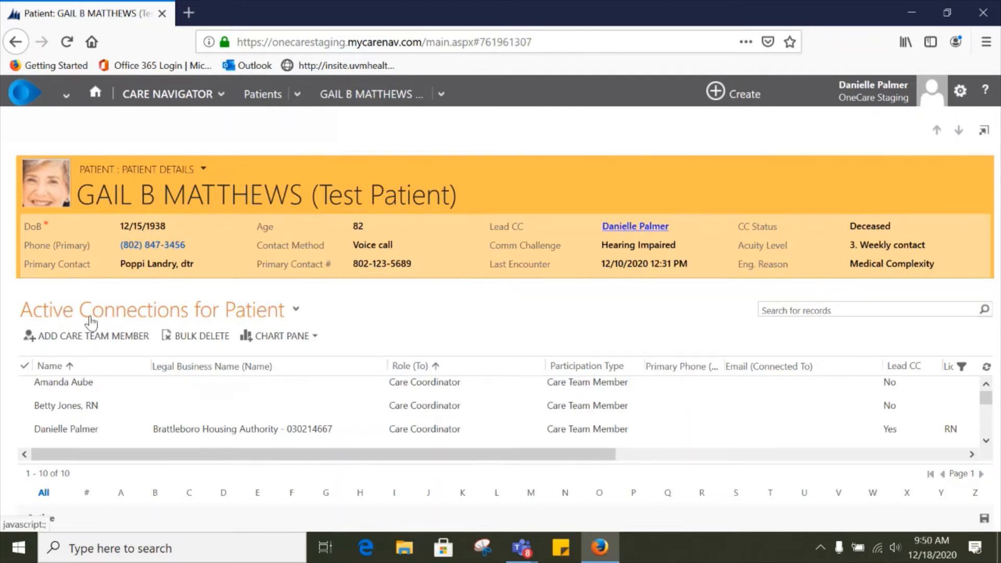
Step: Switch the connections list to the Inactive Connection Associated View and scroll through it
left_click(297, 311)
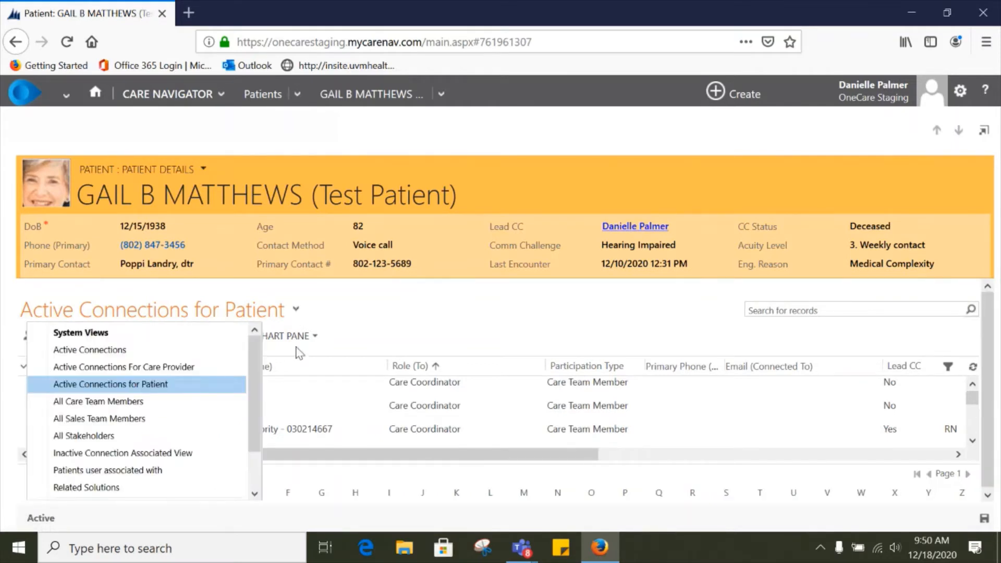
left_click(155, 454)
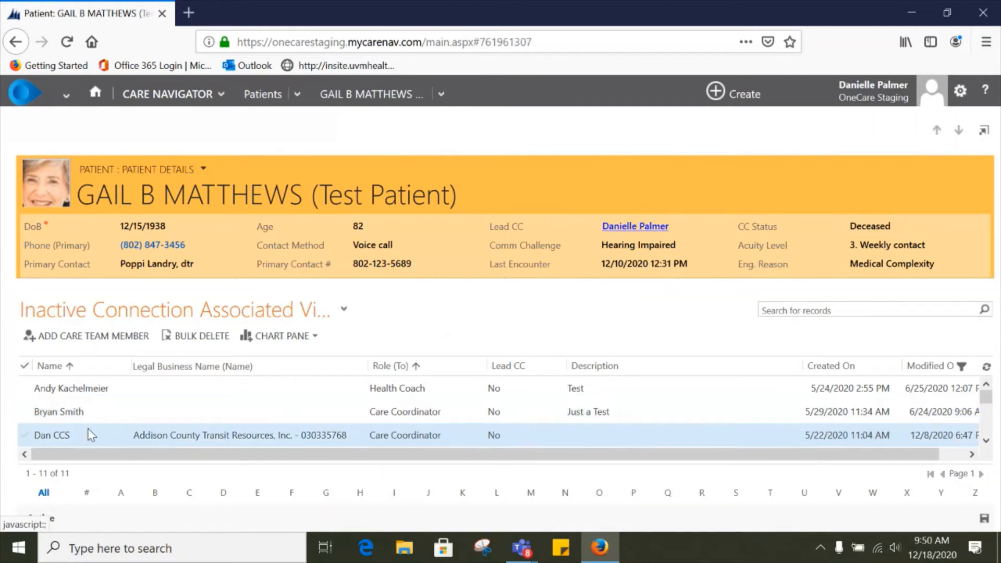
scroll(102, 425, "down", 1)
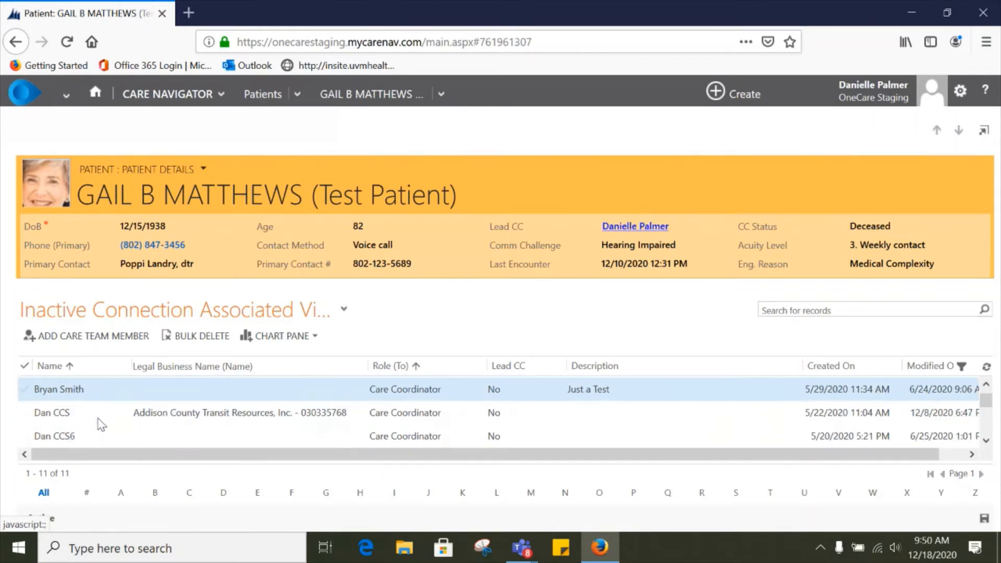
scroll(101, 425, "down", 2)
scroll(102, 425, "down", 5)
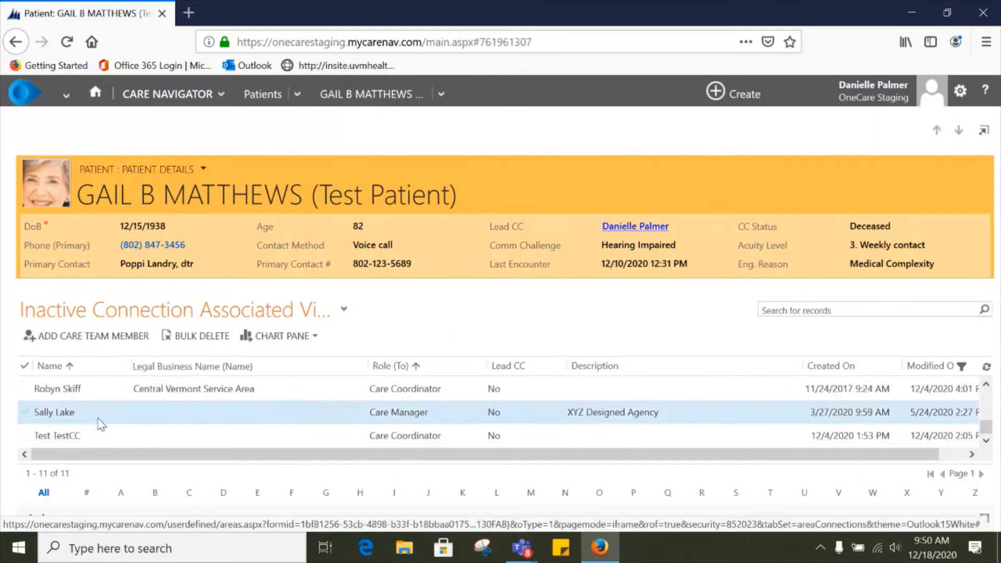
Step: Reactivate an inactive Care Coordinator connection from the inactive list and confirm the activation
scroll(102, 425, "up", 8)
scroll(101, 424, "down", 5)
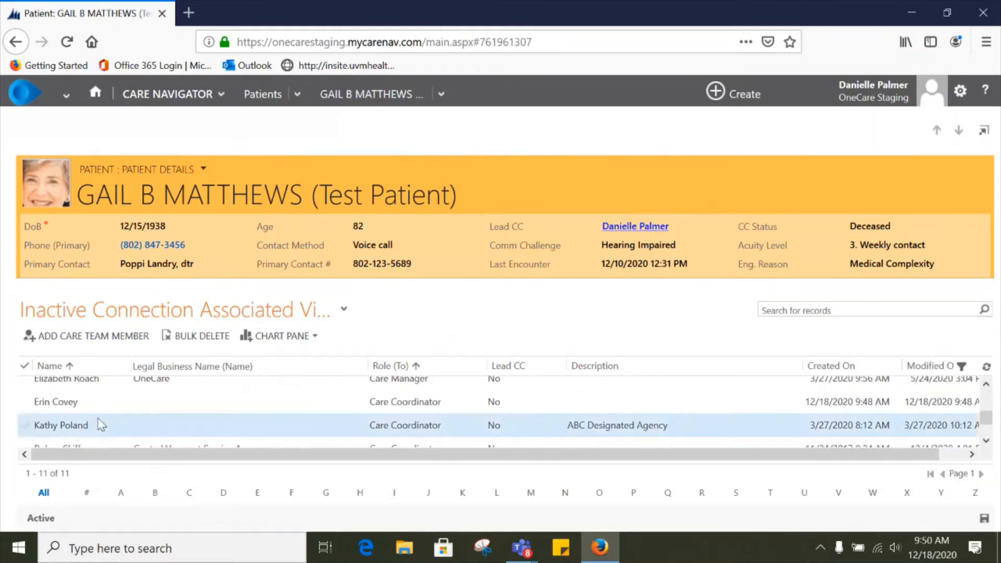
scroll(102, 425, "up", 3)
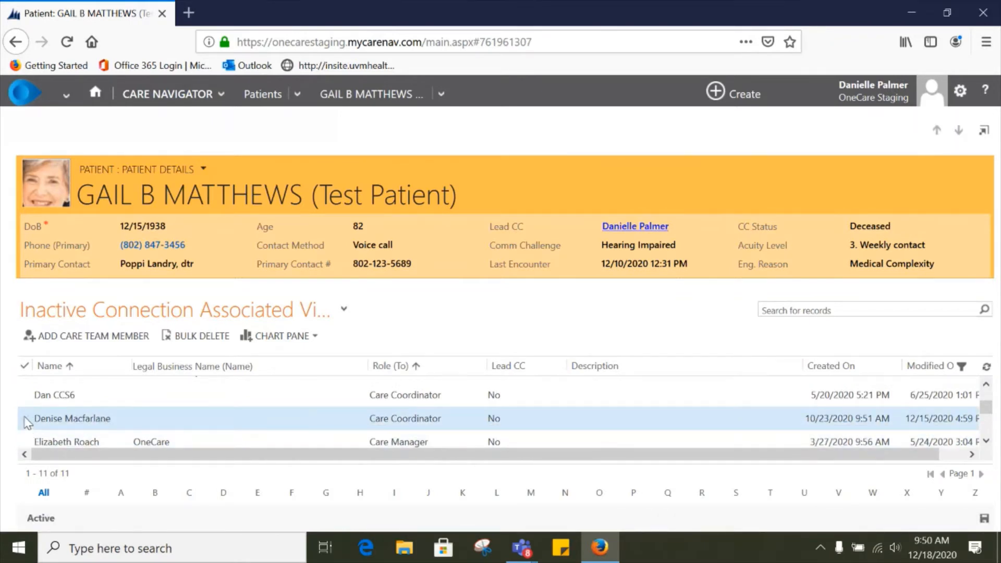
left_click(26, 420)
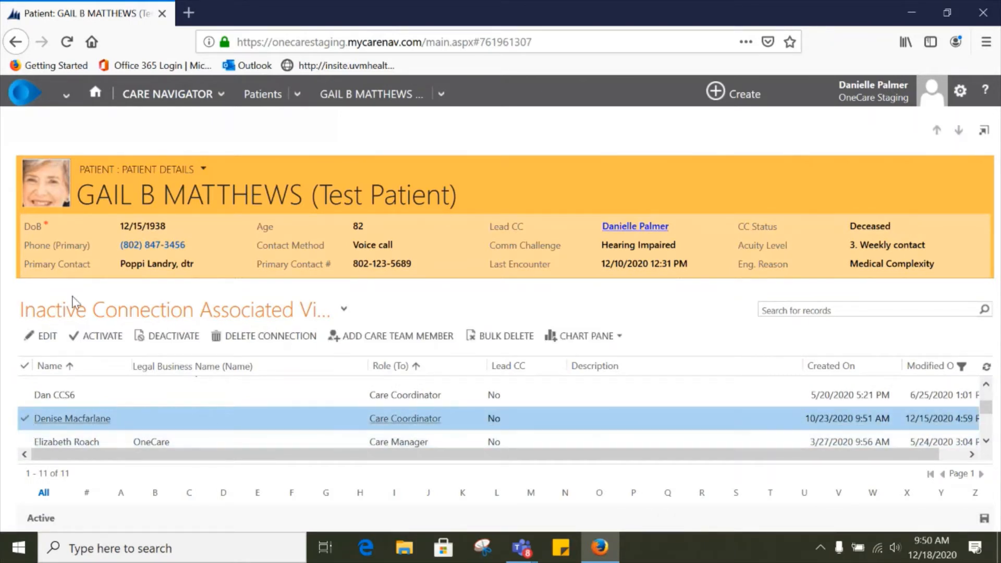
left_click(102, 336)
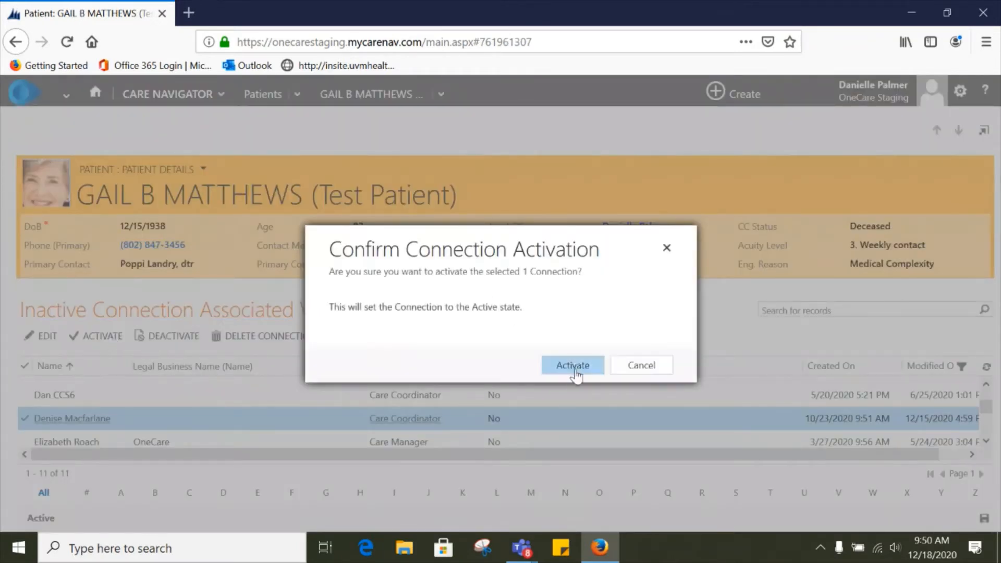
left_click(573, 365)
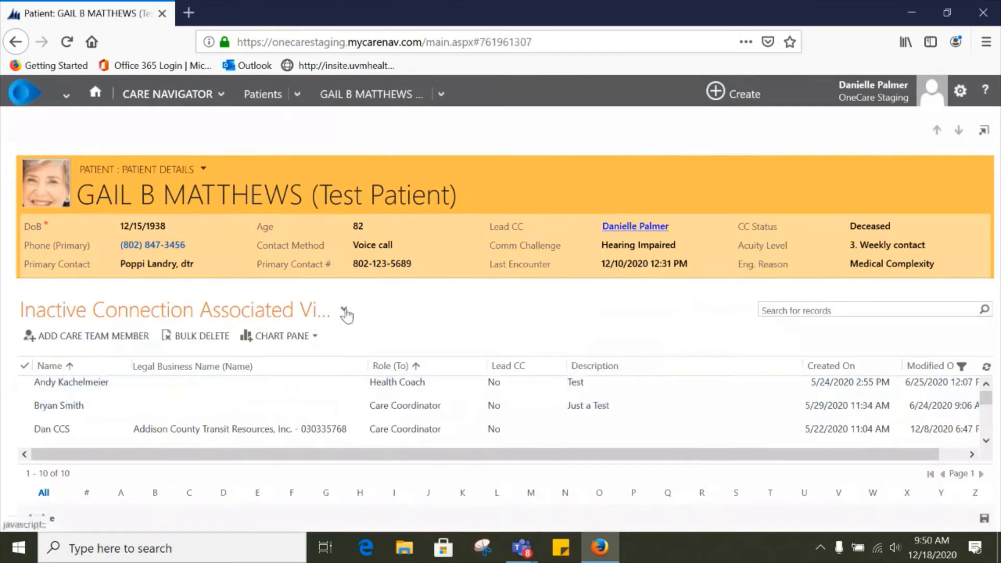
Step: Switch the connections list to Active Connections for Patient and scroll through the members
left_click(345, 312)
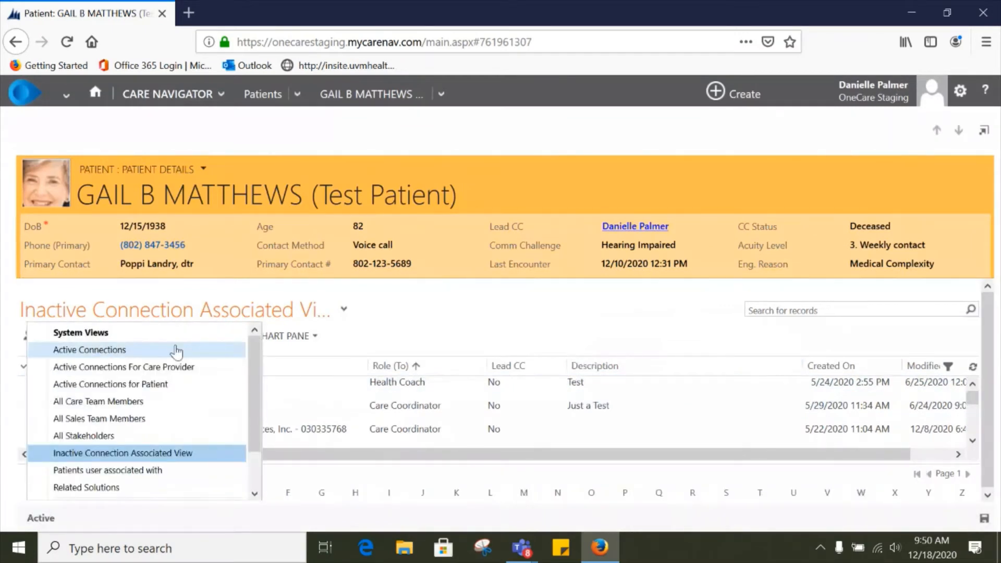
left_click(166, 389)
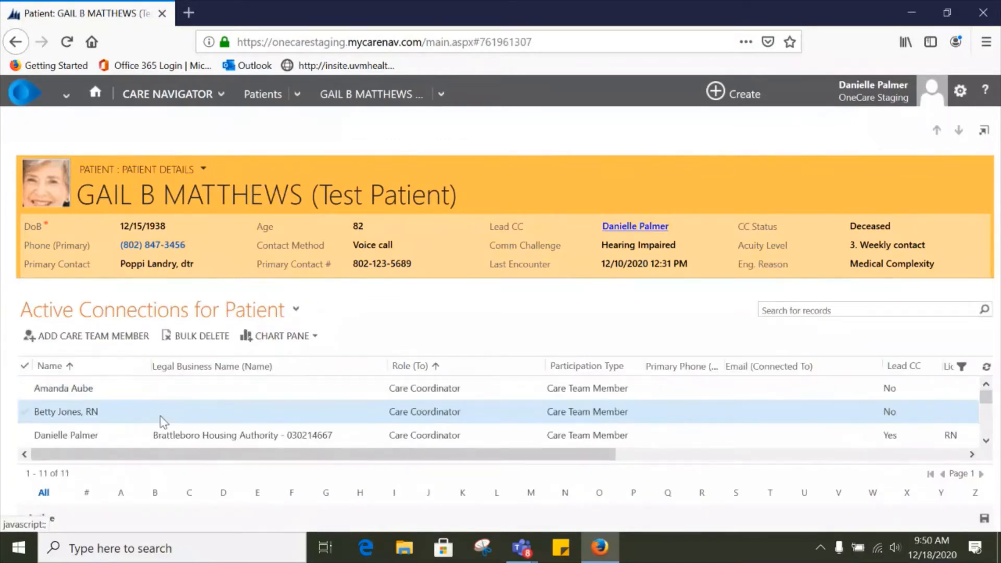
scroll(74, 404, "down", 1)
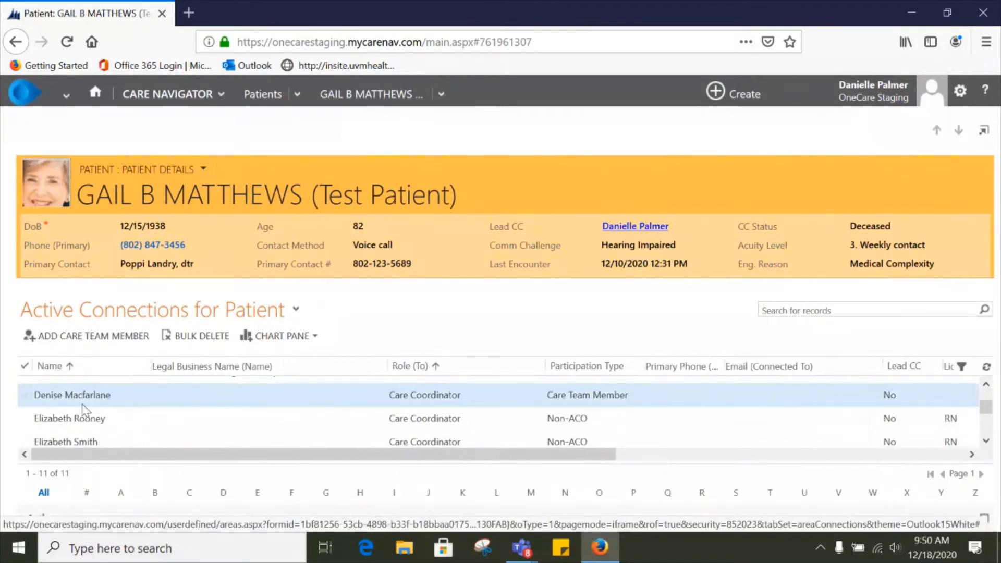
scroll(179, 395, "up", 2)
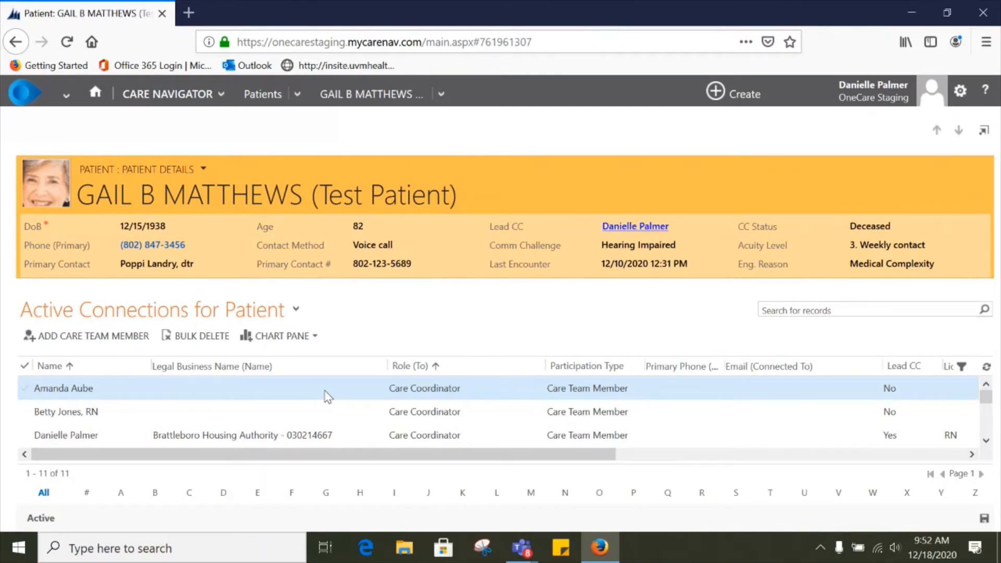
Step: Open the My Work dashboard and review the unread notifications and My Active Patients lists
left_click(104, 94)
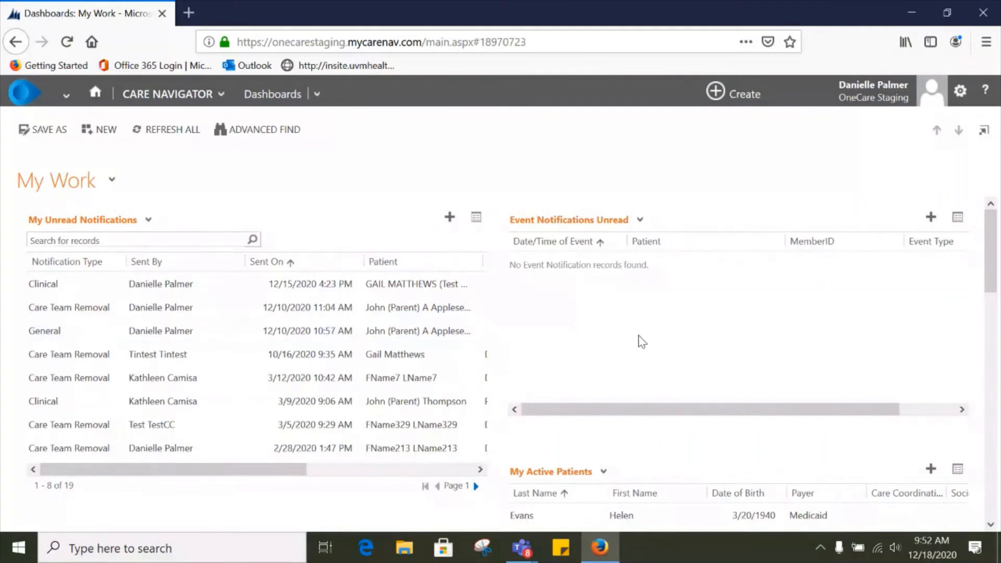
scroll(642, 341, "down", 3)
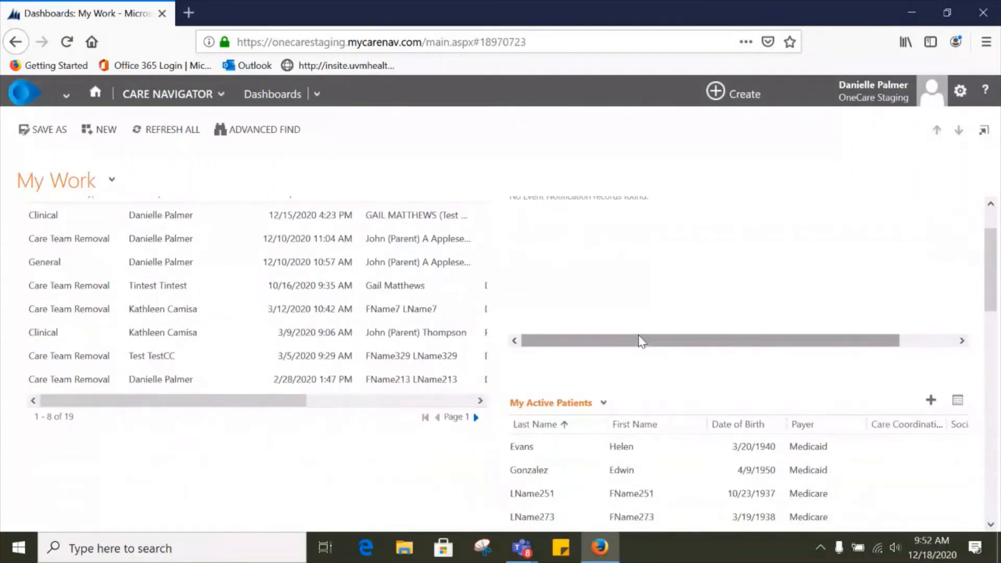
scroll(640, 341, "down", 3)
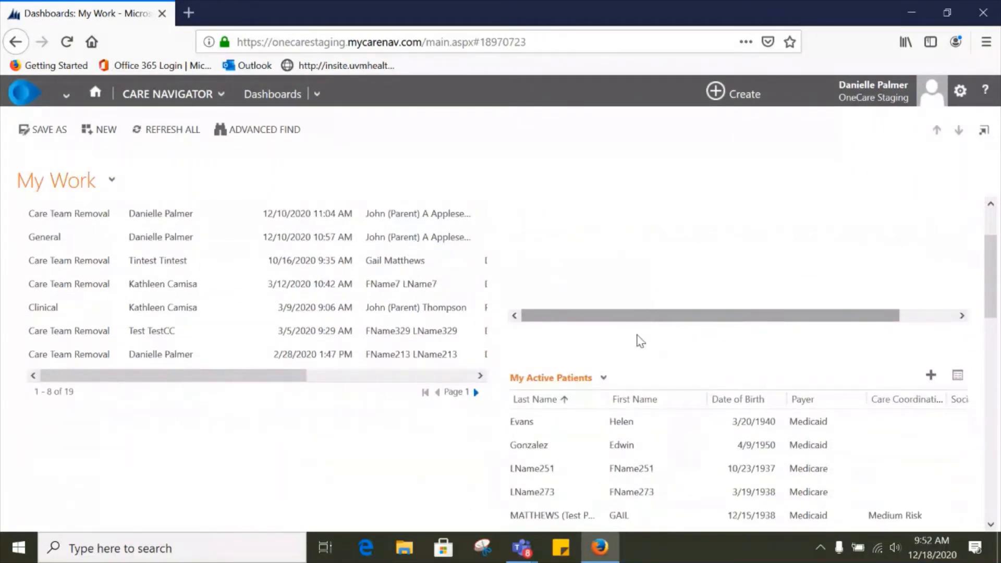
scroll(640, 342, "down", 3)
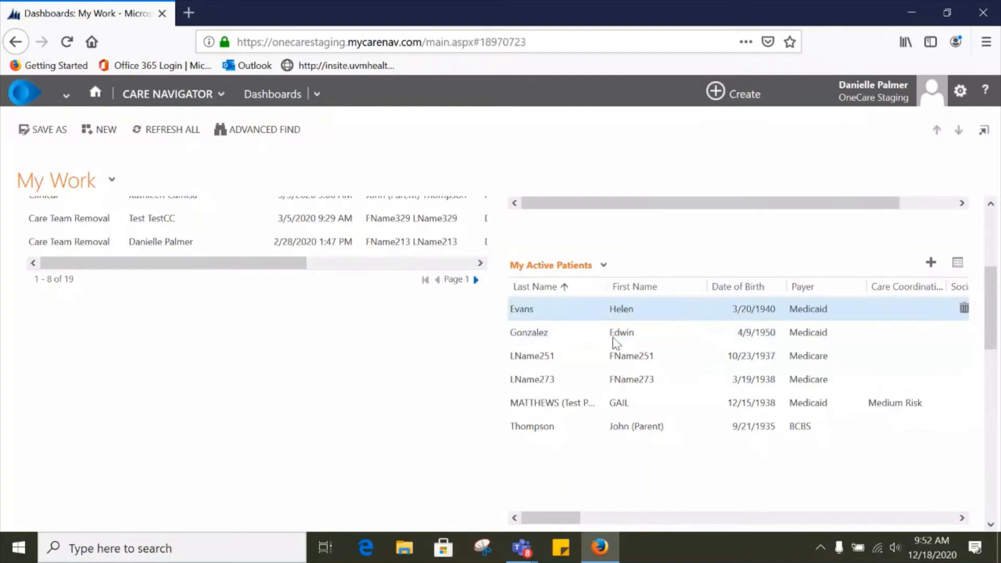
scroll(622, 365, "up", 9)
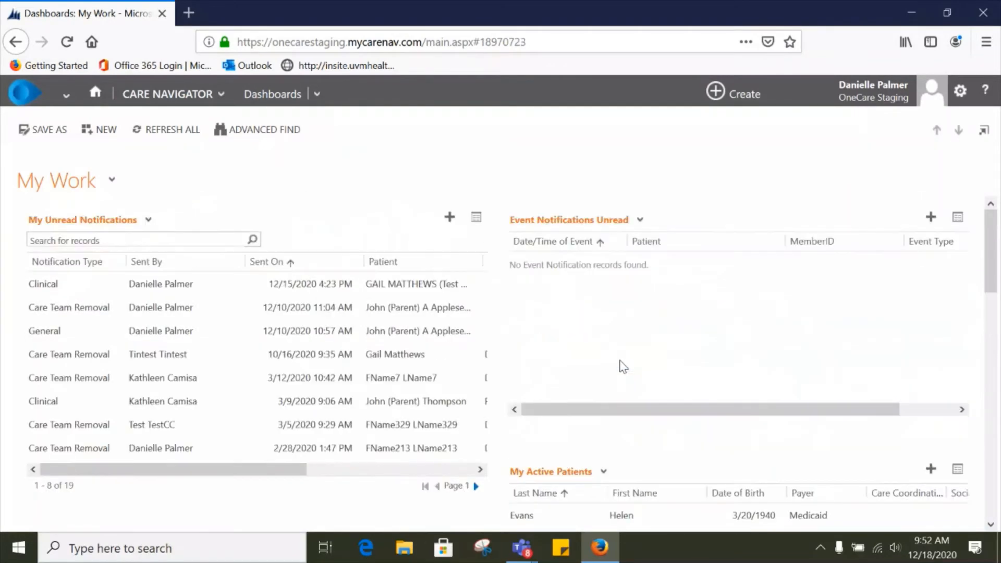
scroll(621, 384, "down", 6)
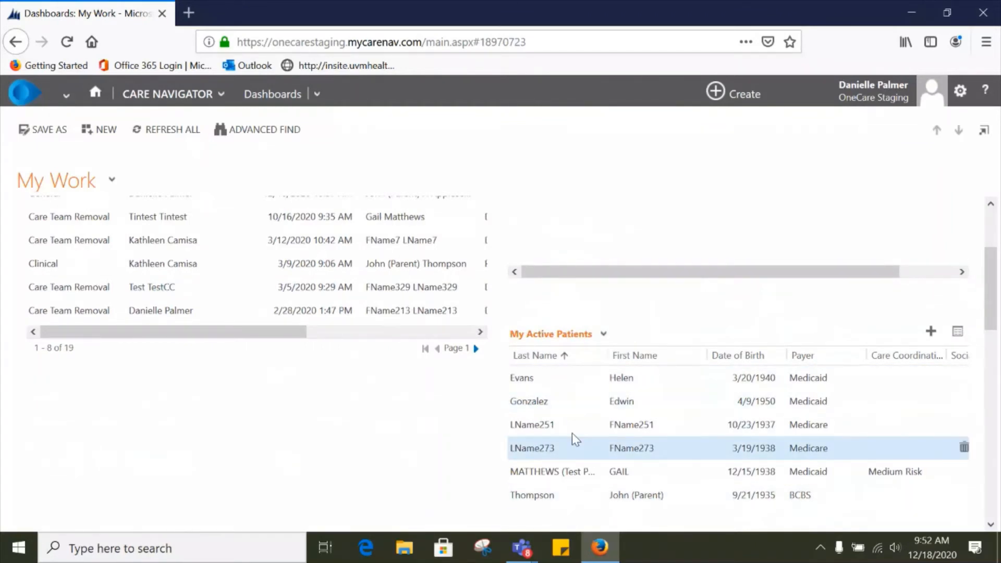
scroll(589, 427, "up", 3)
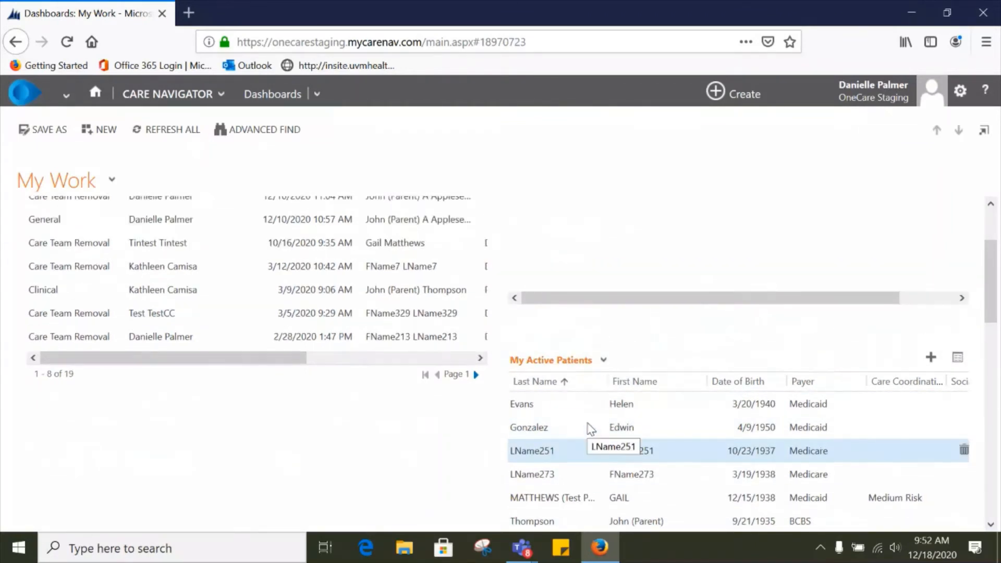
scroll(590, 433, "down", 3)
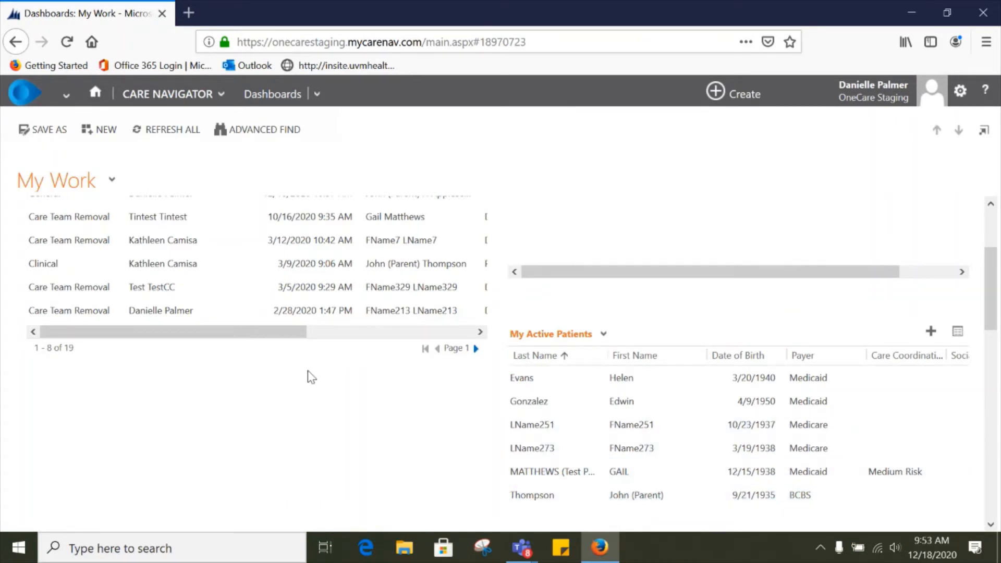
scroll(308, 370, "down", 5)
scroll(307, 371, "up", 5)
scroll(307, 370, "up", 3)
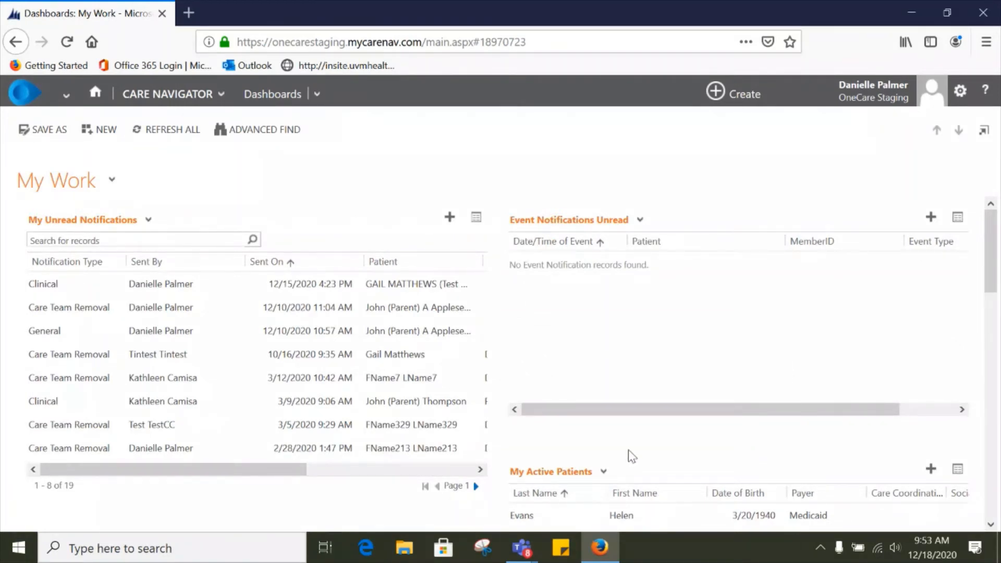
scroll(666, 409, "down", 3)
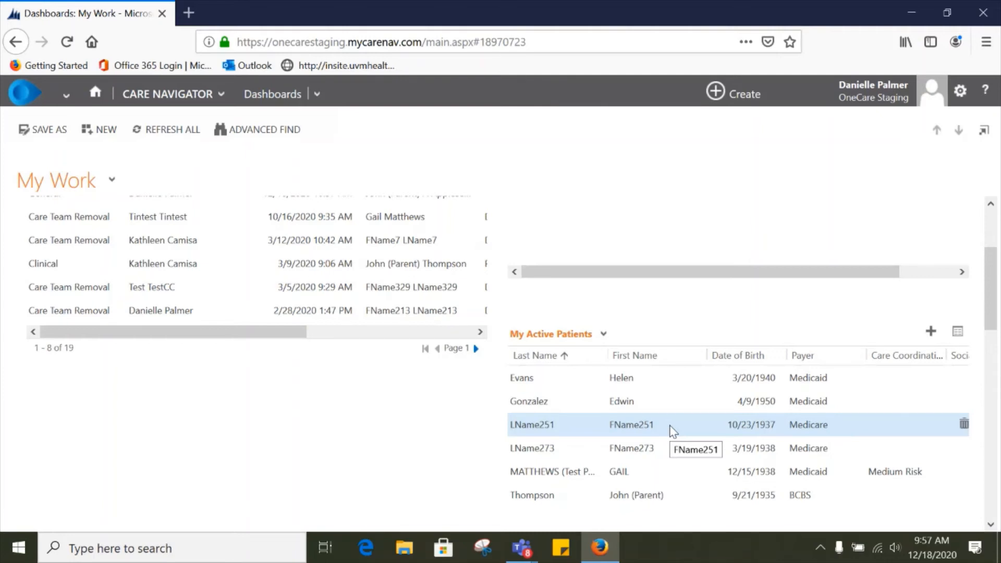
Step: Open the Patients list and try wildcard searches combining the patient's first and last name
left_click(176, 94)
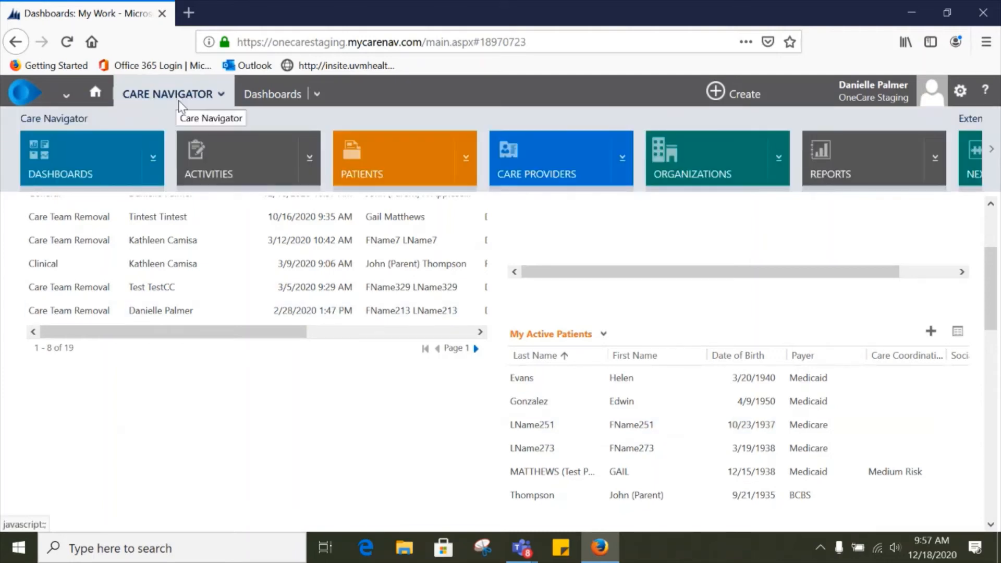
left_click(364, 152)
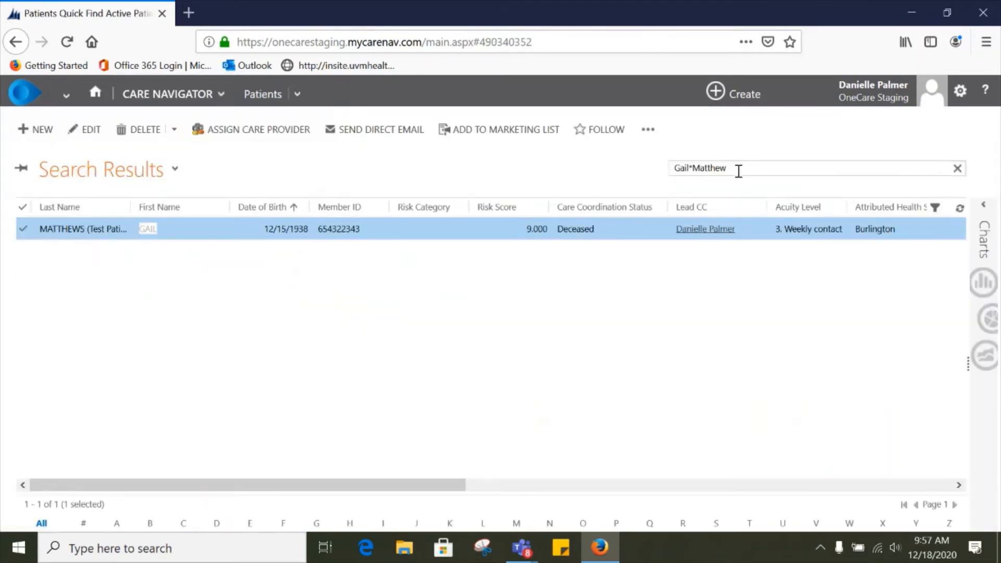
key("BackSpace")
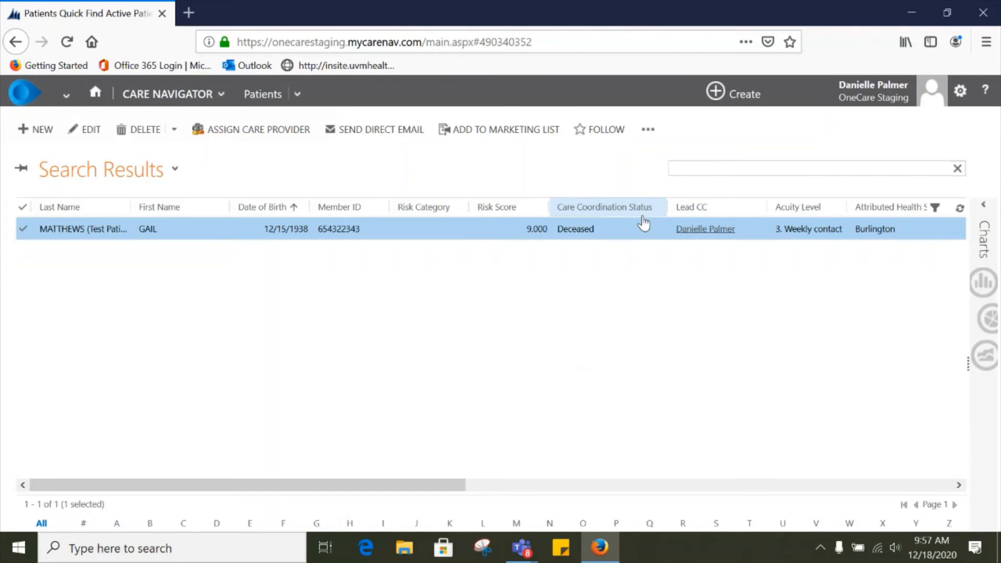
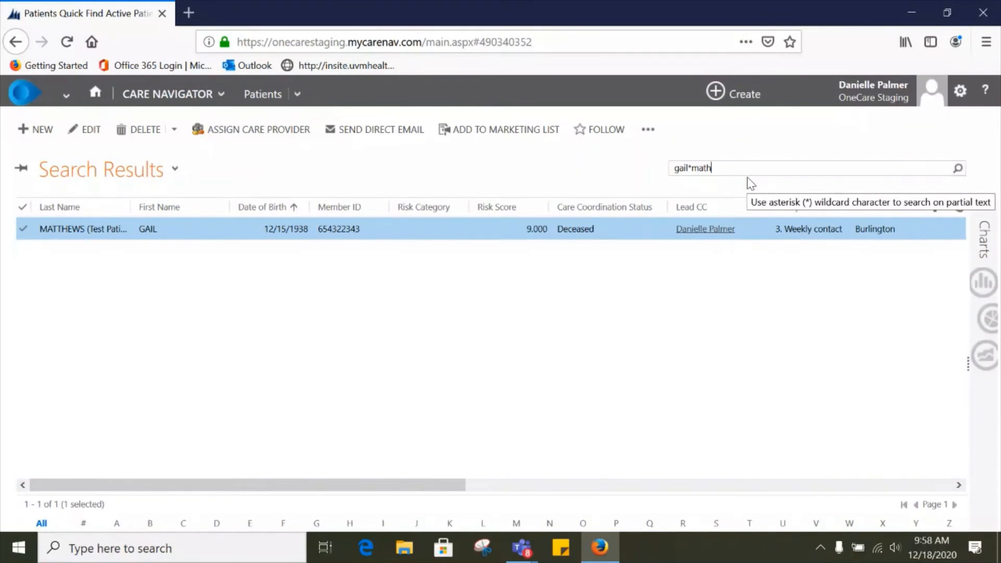
key("BackSpace")
key("BackSpace")
key("BackSpace")
key("BackSpace")
key("BackSpace")
key("BackSpace")
key("BackSpace")
key("BackSpace")
Step: Return to the Patients list via the home dashboard and clear the search to show all active patients
left_click(179, 174)
left_click(206, 98)
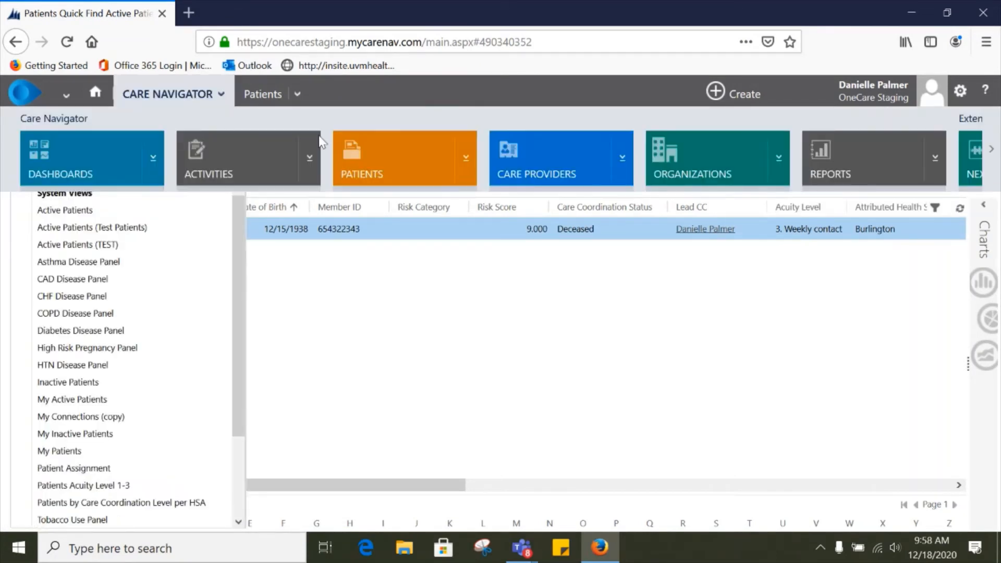
left_click(371, 152)
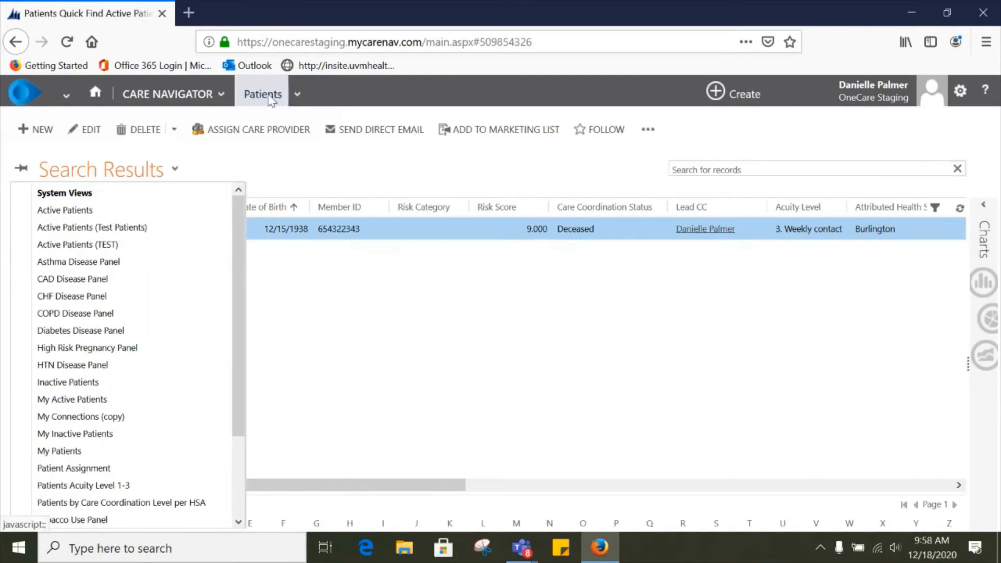
left_click(96, 94)
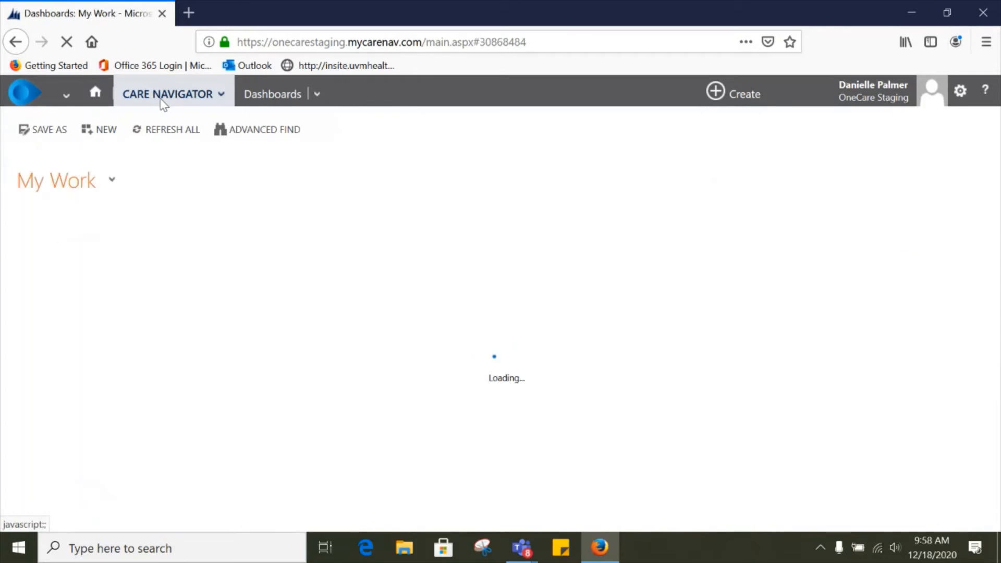
left_click(162, 101)
left_click(412, 165)
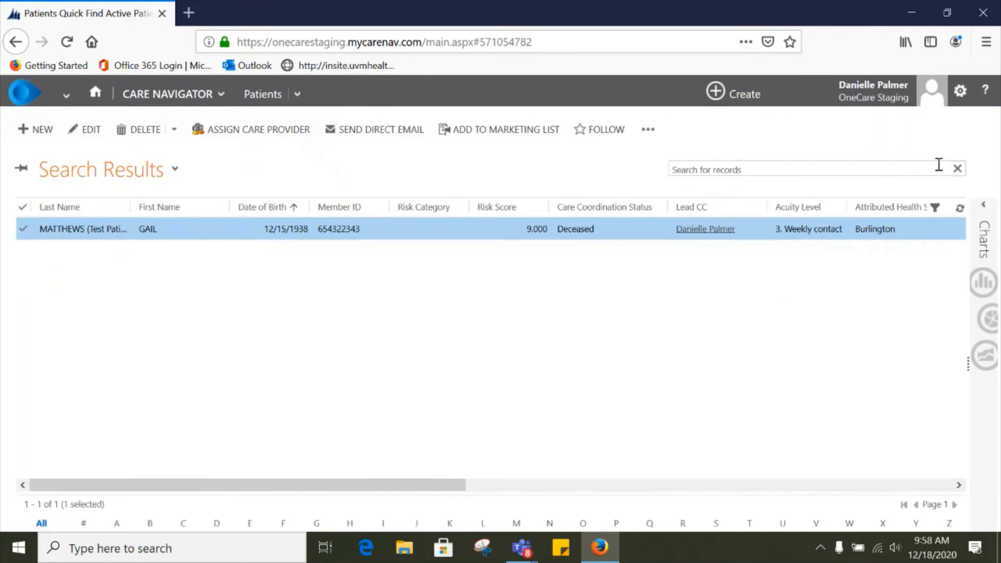
left_click(957, 168)
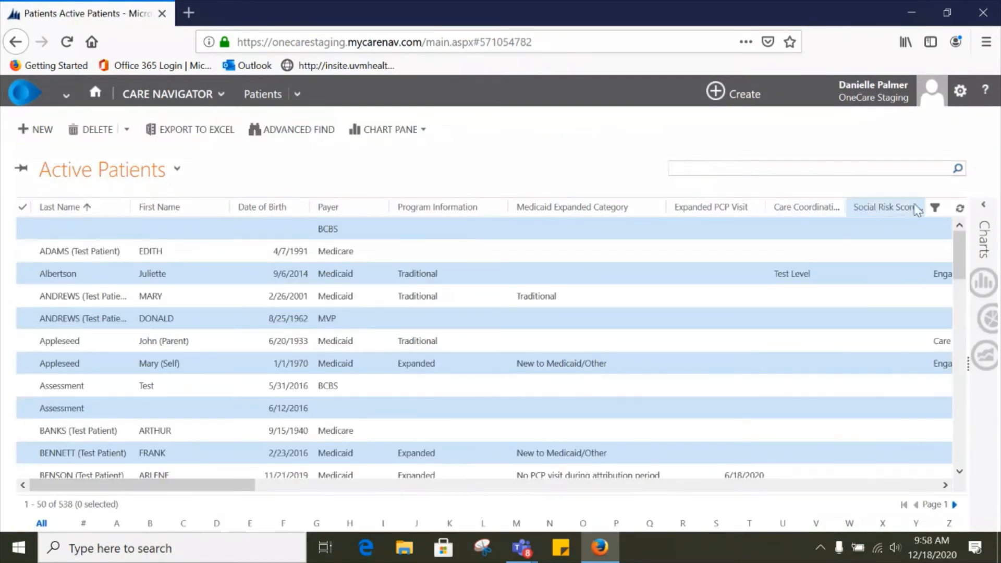
Step: Apply a custom Last Name filter that Equals the patient's last name, then reset that filter
left_click(935, 208)
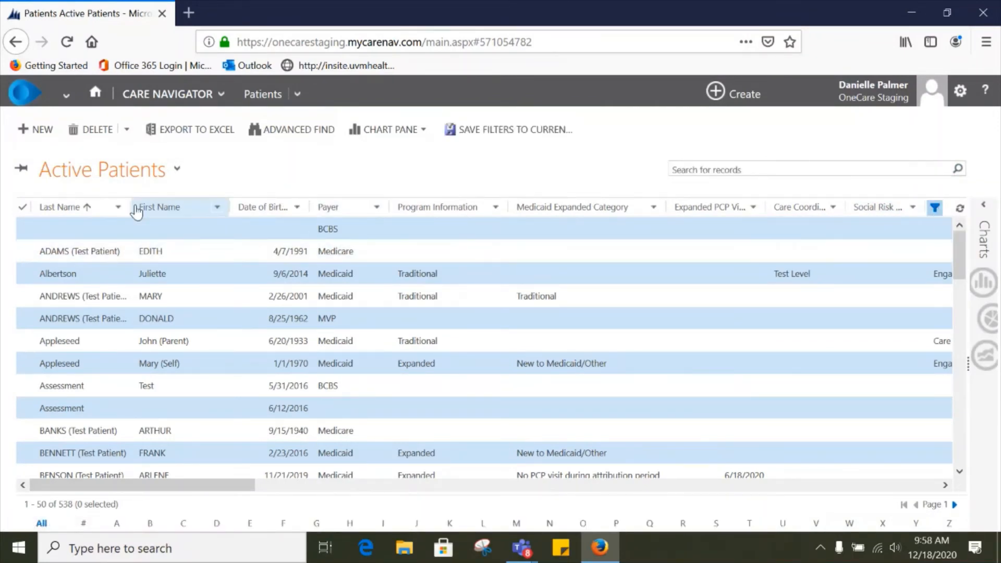
left_click(118, 209)
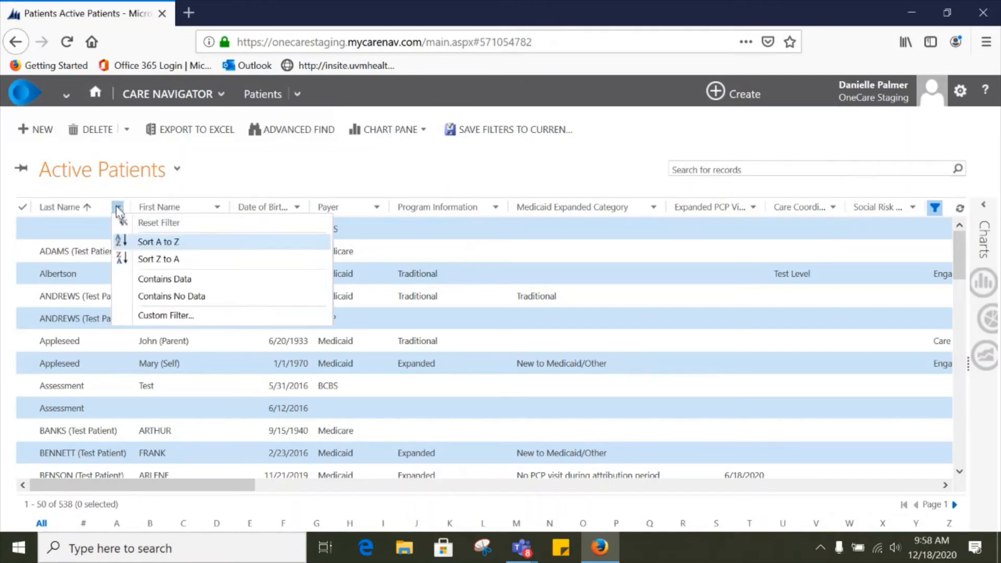
left_click(171, 317)
left_click(438, 278)
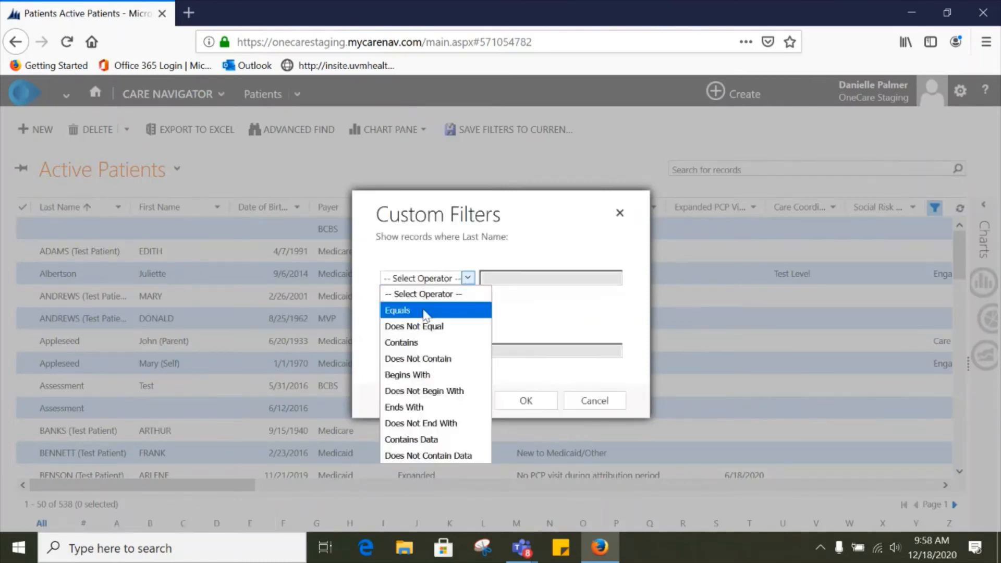
left_click(491, 311)
left_click(502, 277)
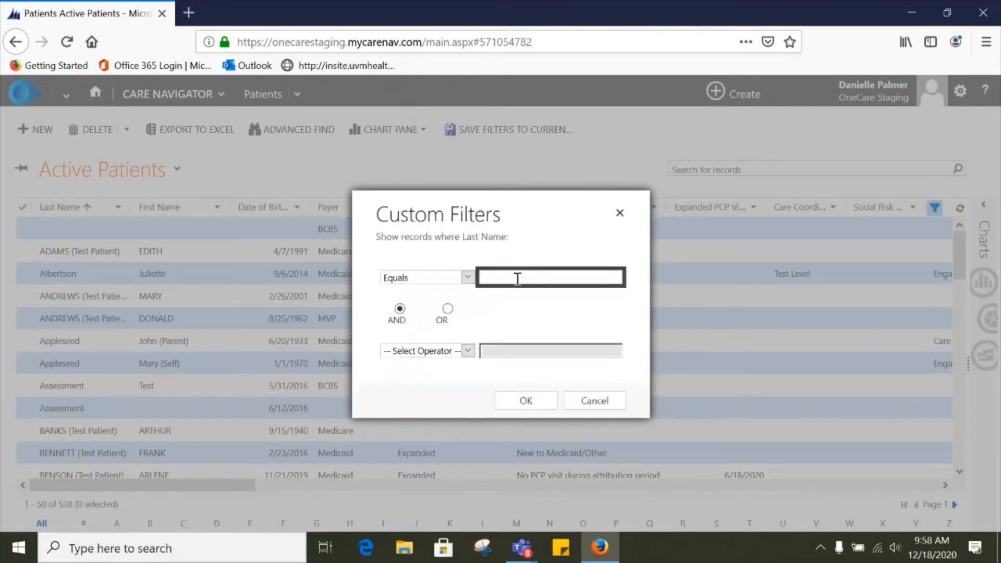
type("Matthew")
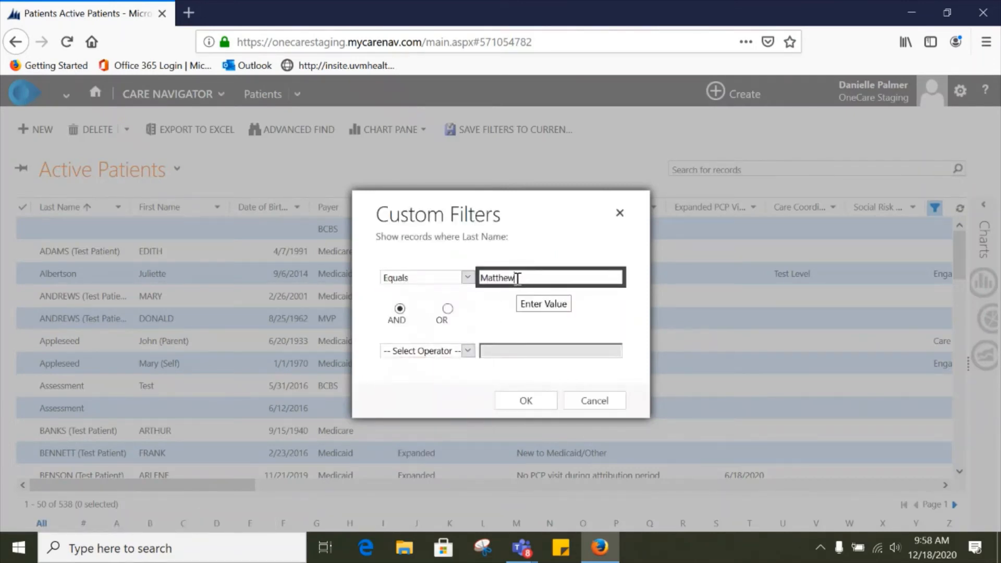
left_click(525, 401)
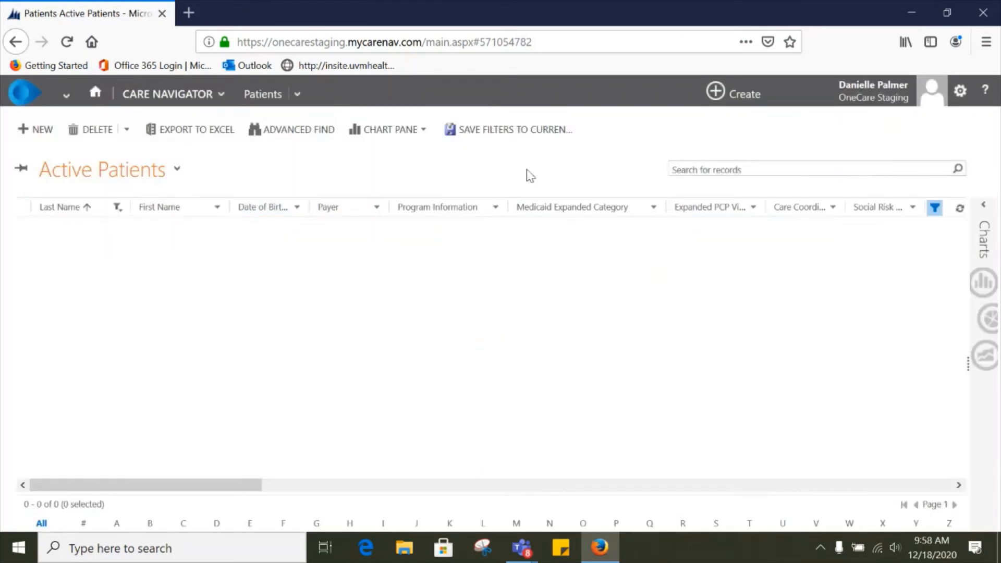
left_click(117, 208)
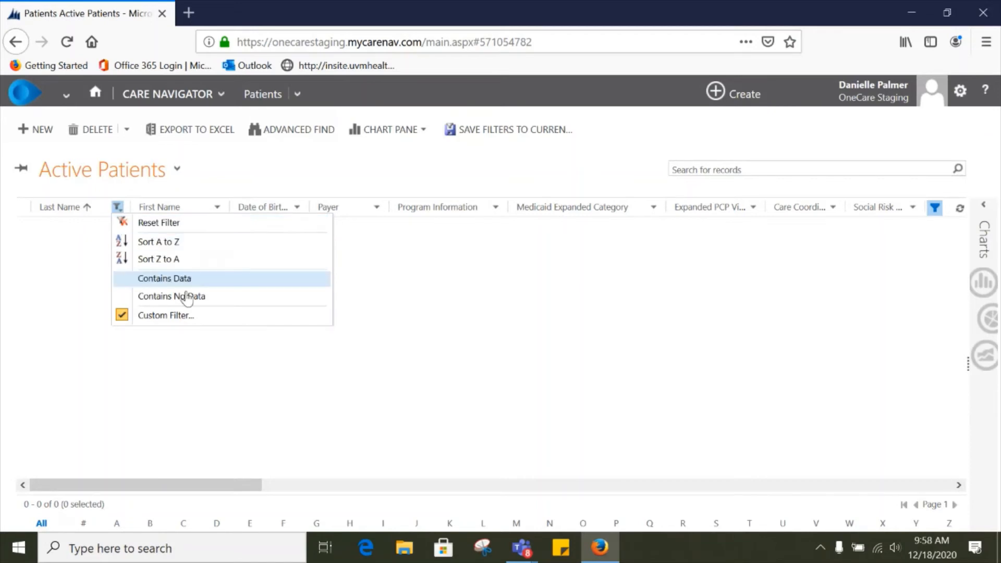
left_click(191, 224)
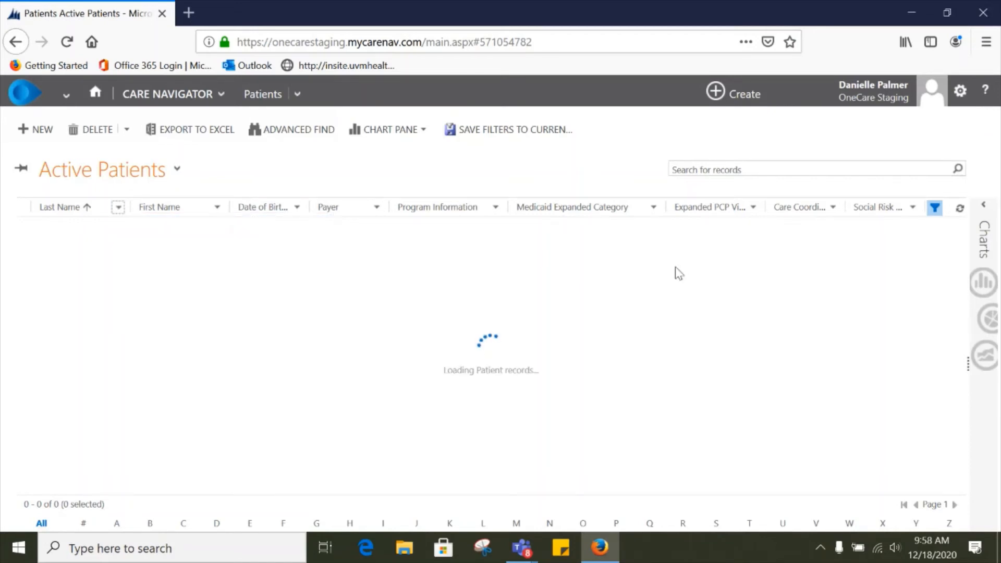
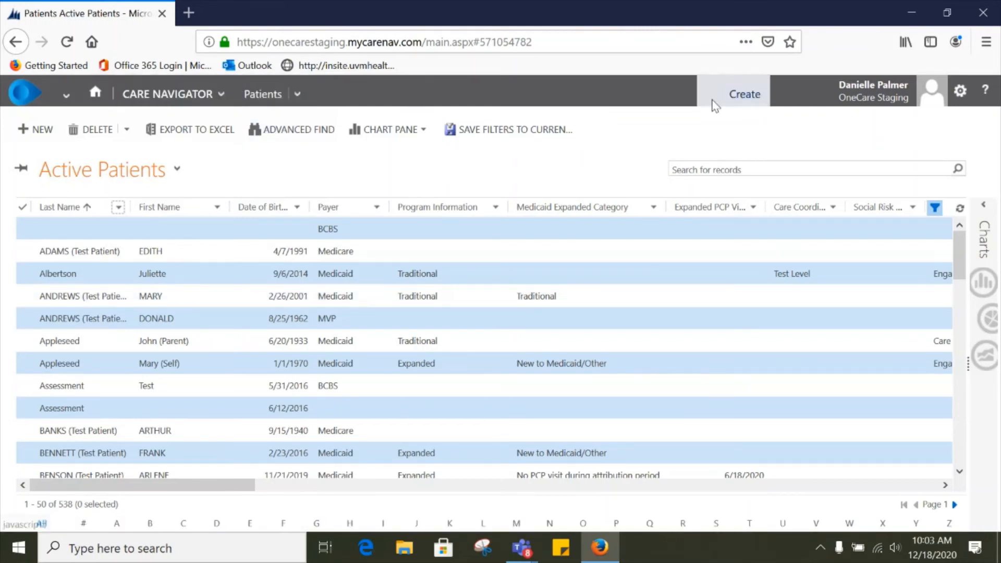
Step: Open the test patient's record from the My Active Patients list on the home dashboard
left_click(260, 97)
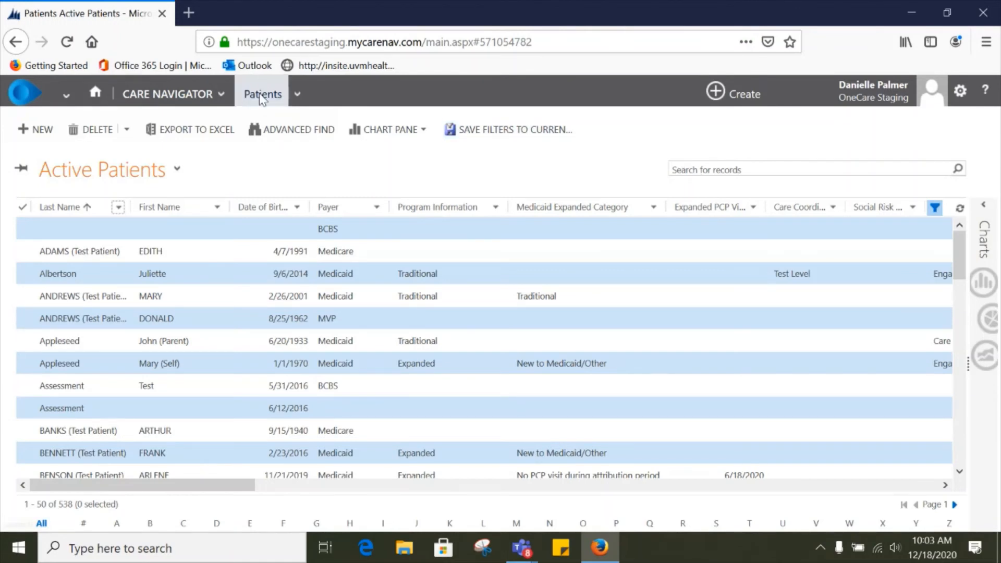
left_click(95, 93)
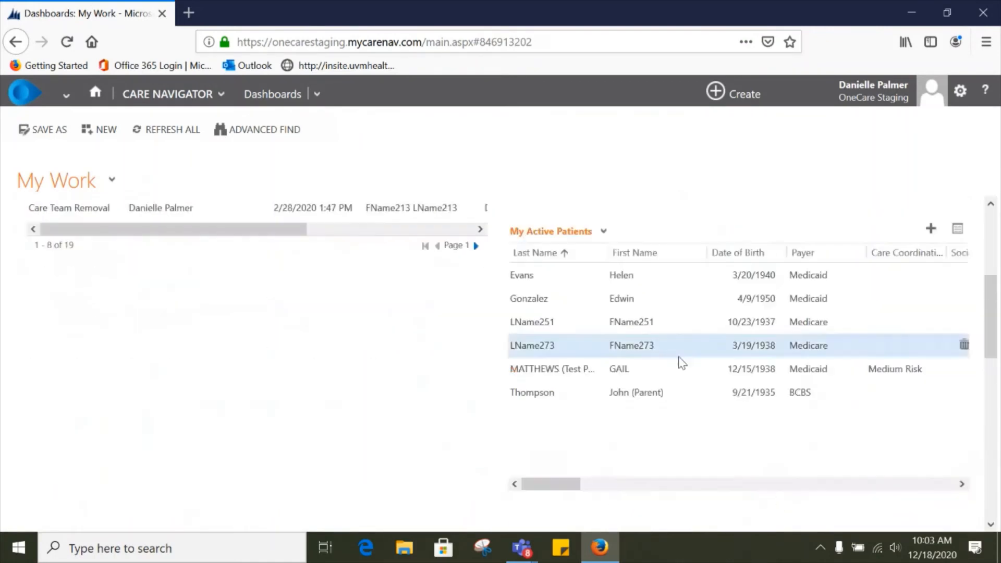
double_click(679, 370)
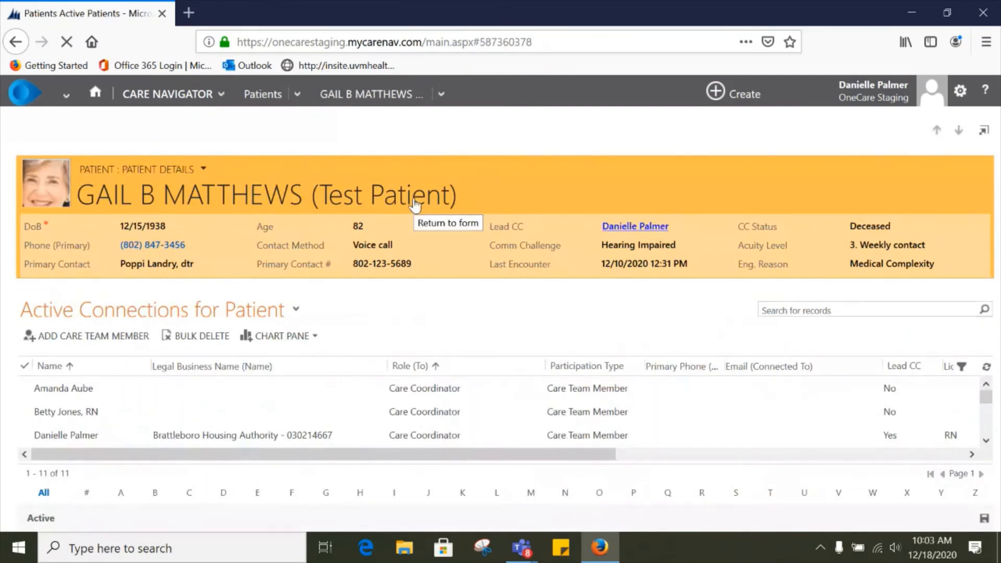
double_click(364, 203)
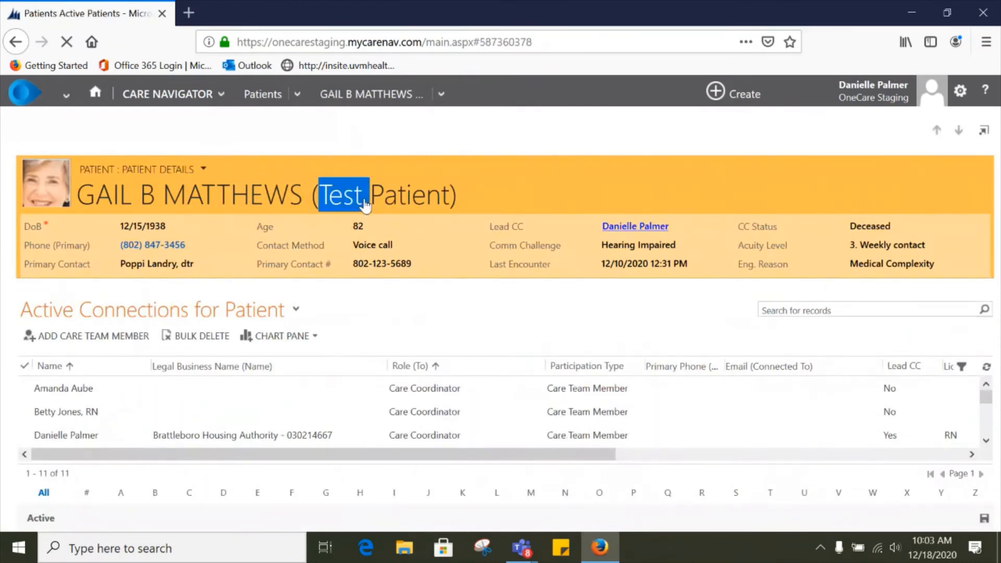
left_click(394, 99)
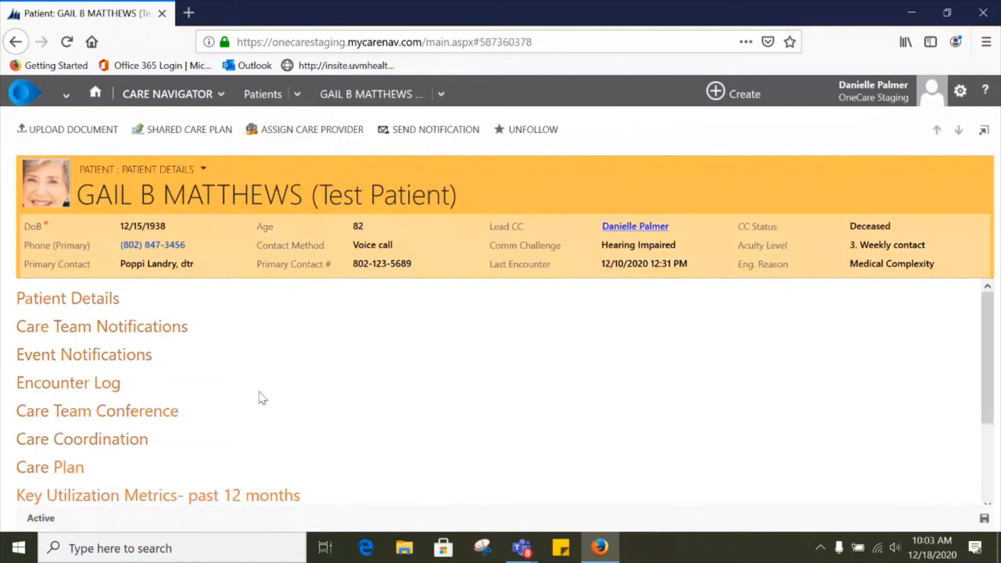
Step: Start a new encounter from the patient's Care Team Conference section with Visit Type set to Care Team Conference
left_click(112, 412)
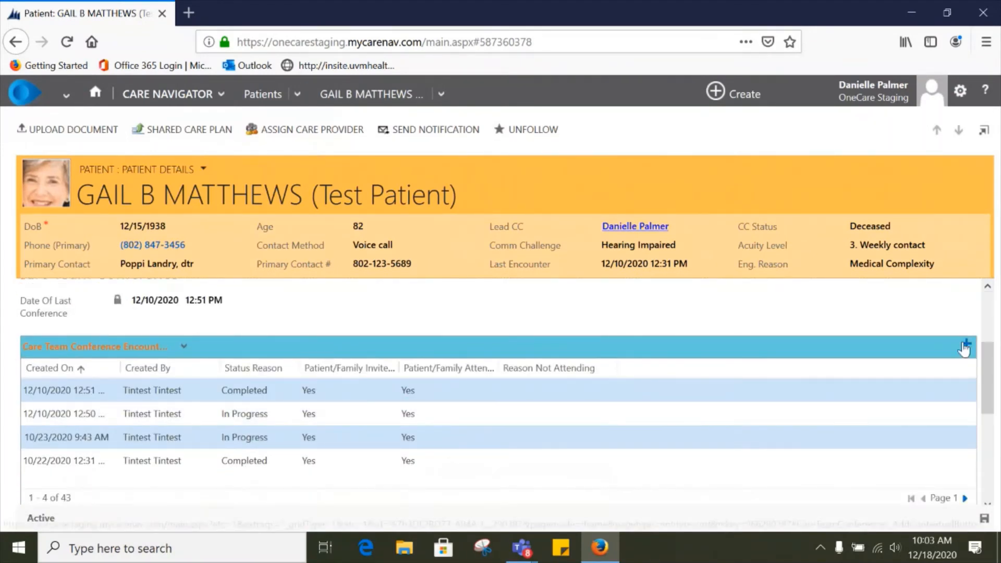
left_click(967, 345)
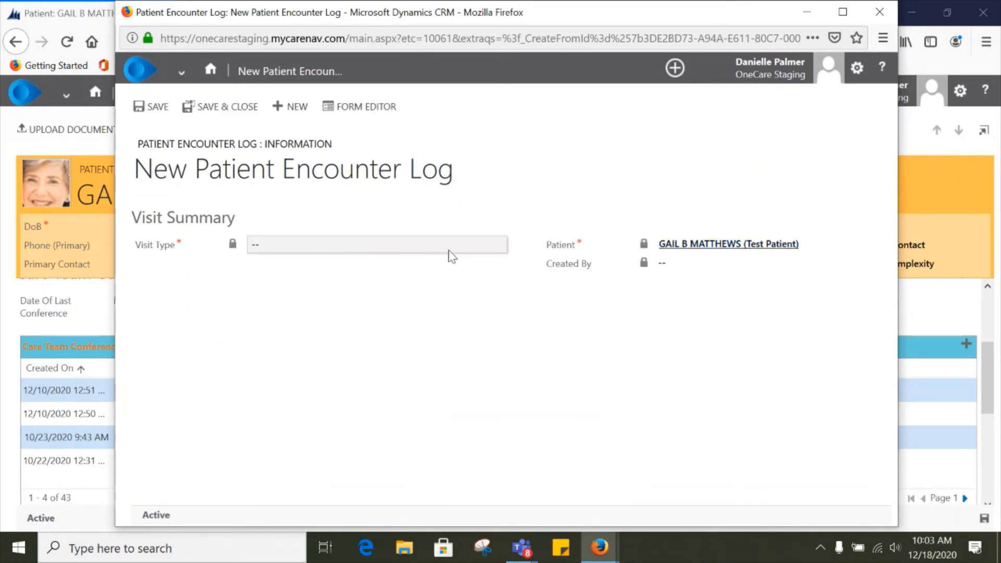
left_click(292, 248)
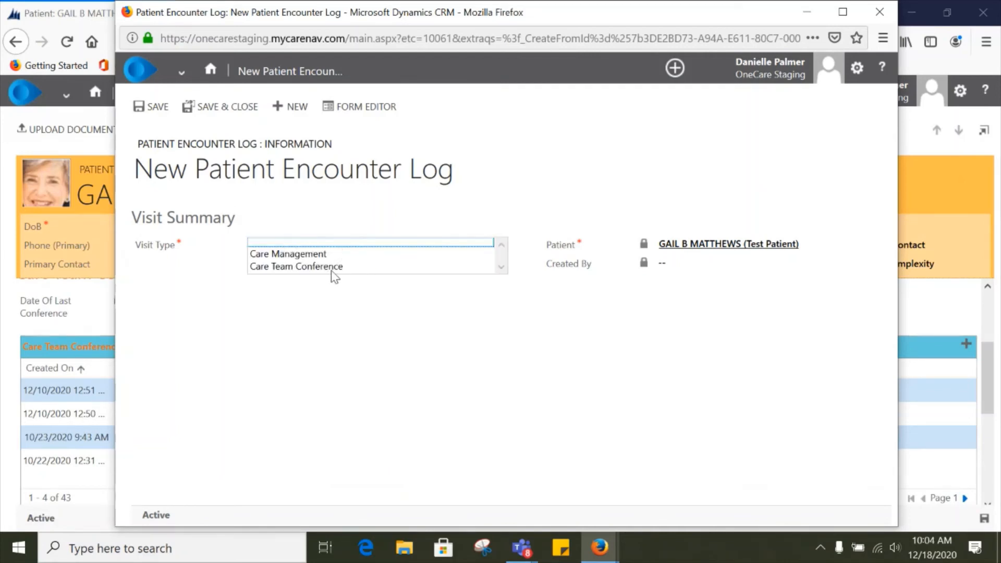
left_click(344, 268)
Step: Set both Patient/Family Invited and Patient/Family Attending to Yes
left_click(288, 386)
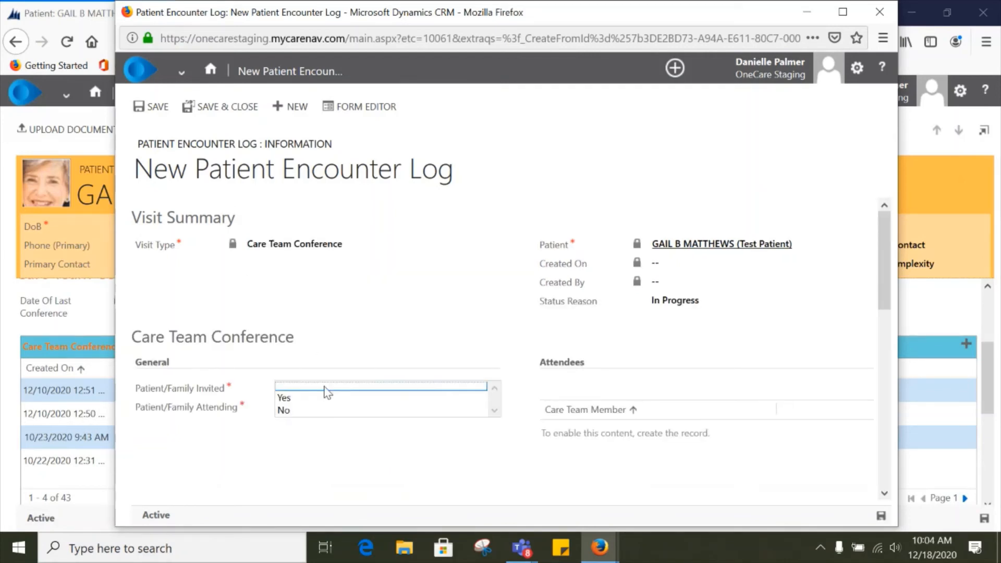
scroll(339, 391, "down", 2)
left_click(312, 330)
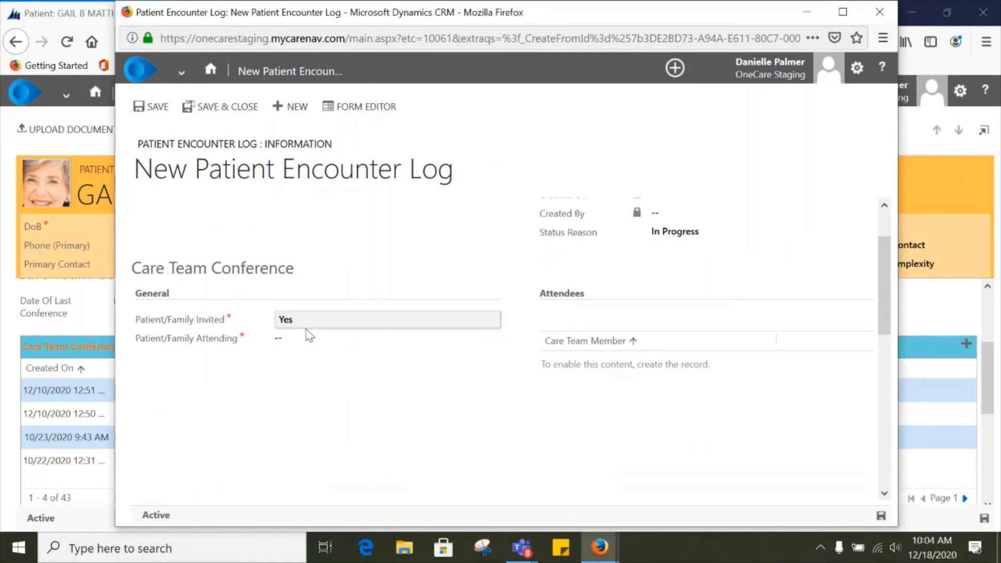
left_click(321, 337)
left_click(323, 348)
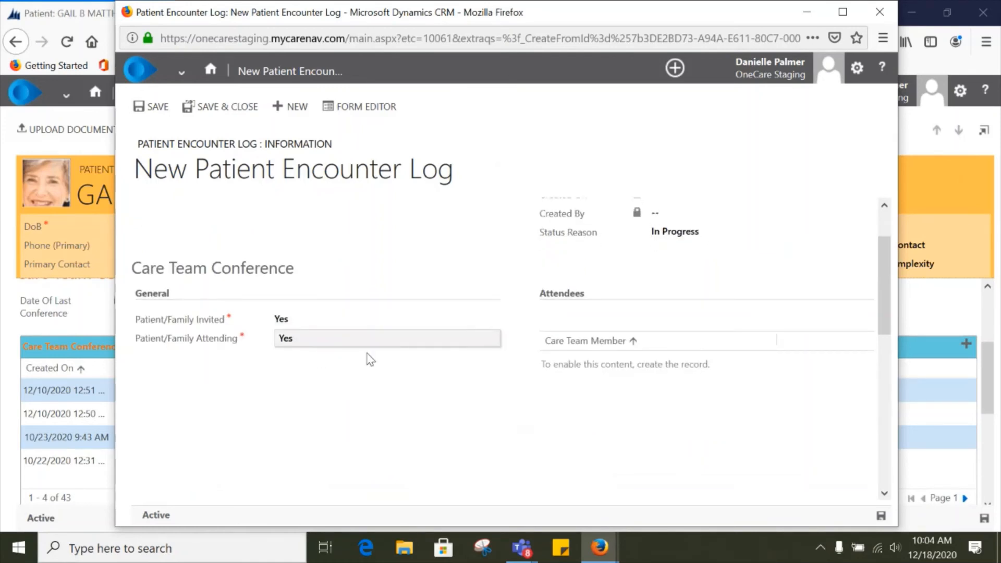
Step: Tick Shared Care Plan Review/Update as the encounter purpose
scroll(369, 358, "down", 1)
scroll(370, 360, "down", 5)
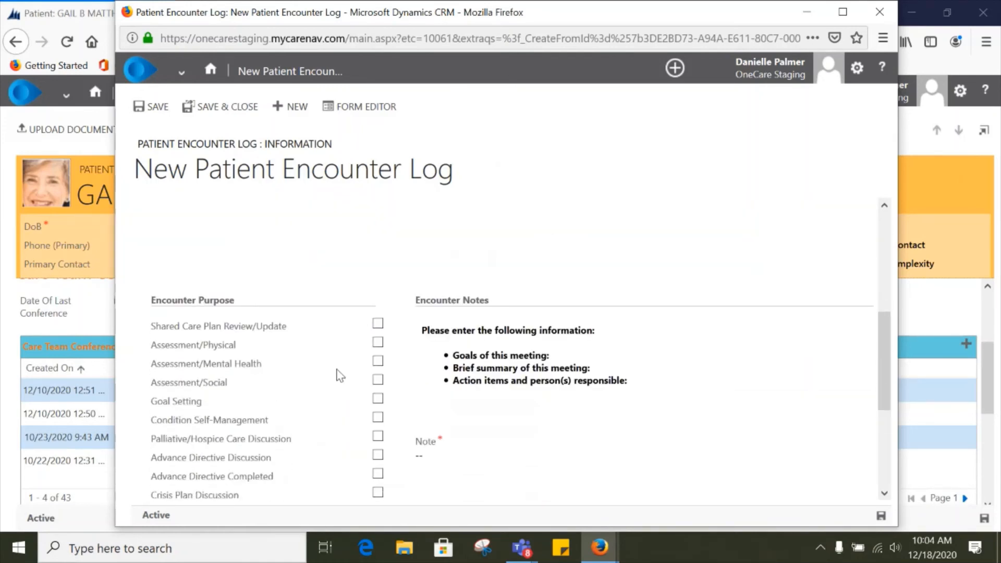
left_click(377, 325)
Step: Enter the encounter note "Testing and demonstration"
left_click(519, 448)
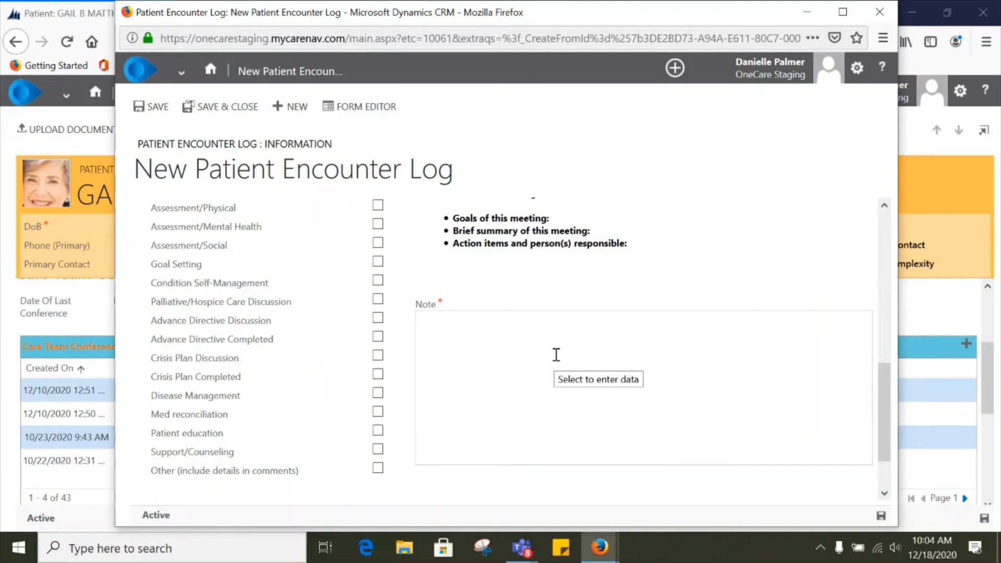
scroll(556, 353, "up", 2)
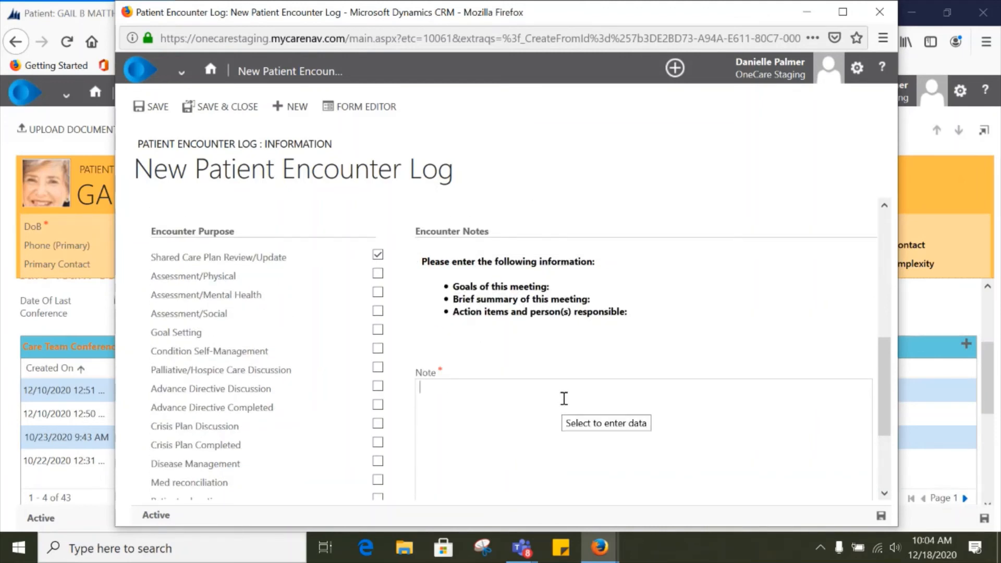
type("Testing and demonstraa")
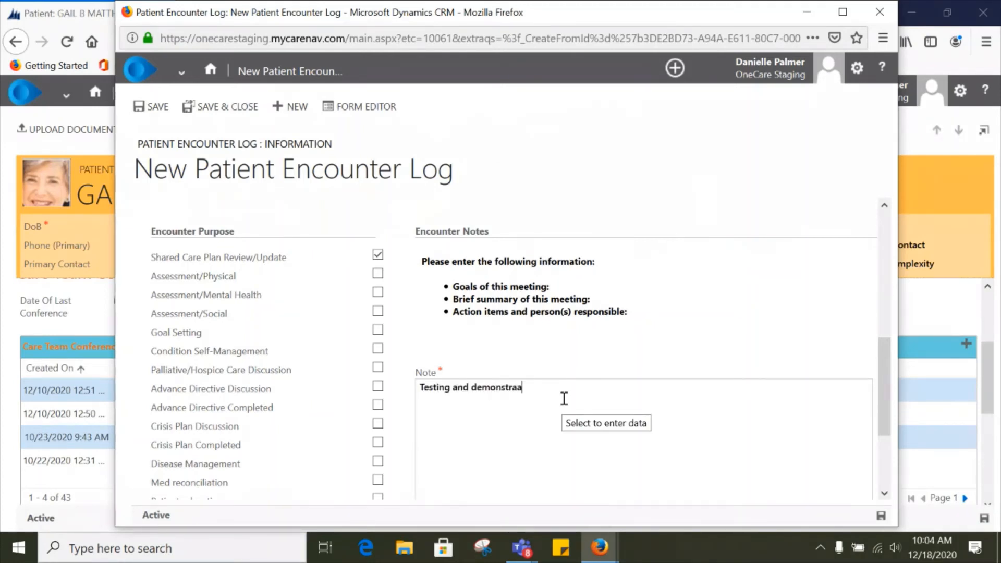
key("BackSpace")
type("tion")
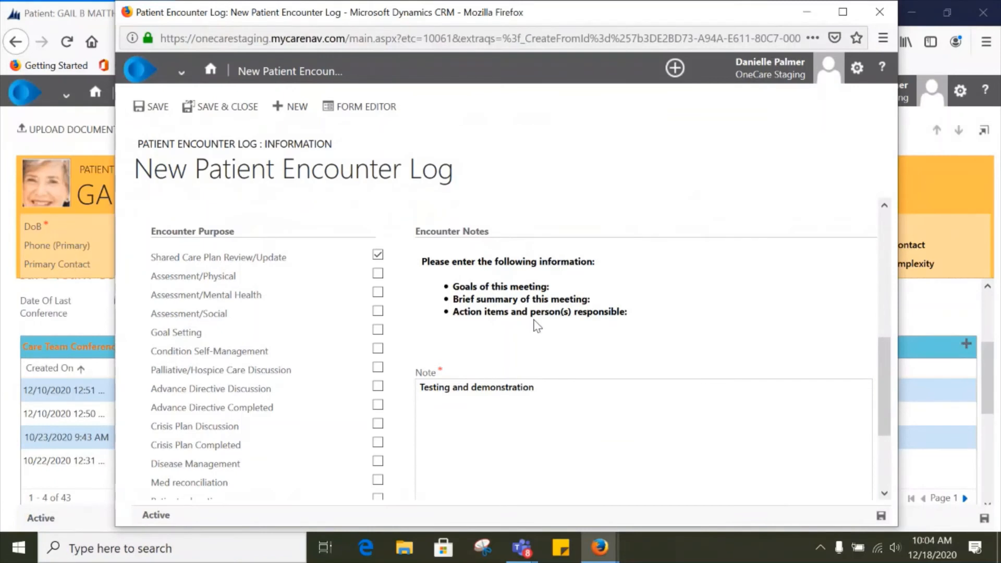
Step: Save the new care team conference encounter log
scroll(534, 344, "up", 3)
scroll(533, 358, "up", 4)
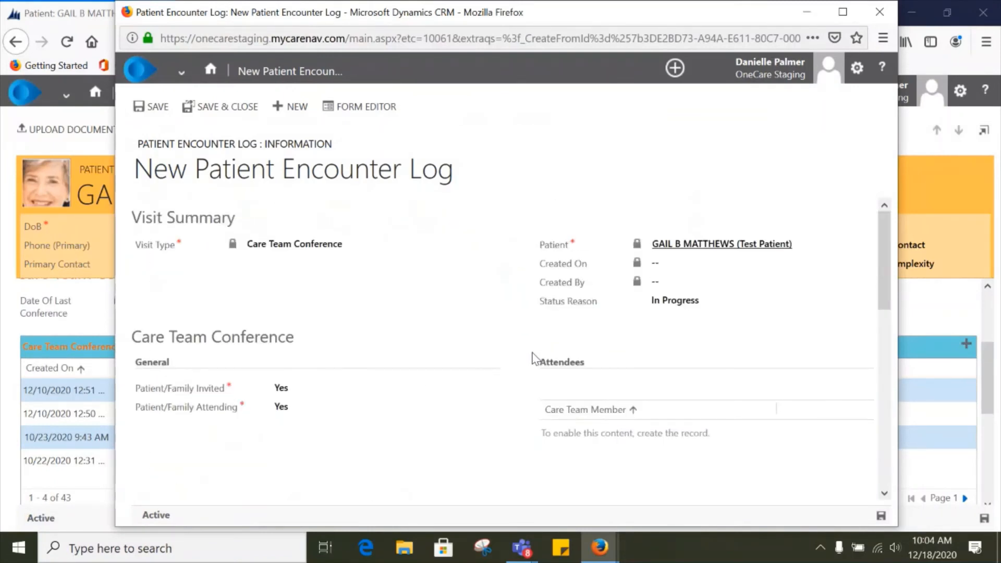
scroll(533, 358, "down", 1)
scroll(534, 355, "down", 1)
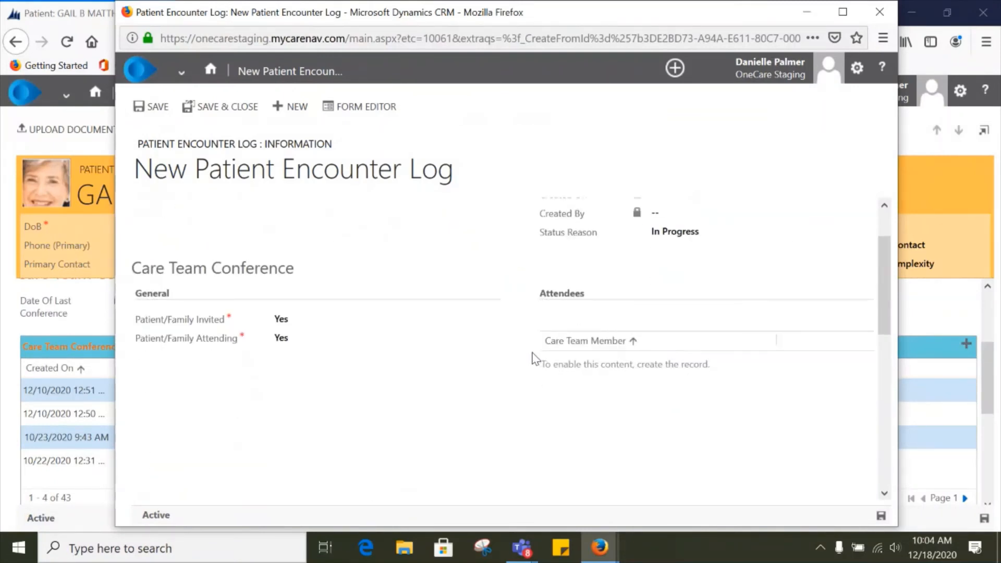
scroll(534, 354, "up", 2)
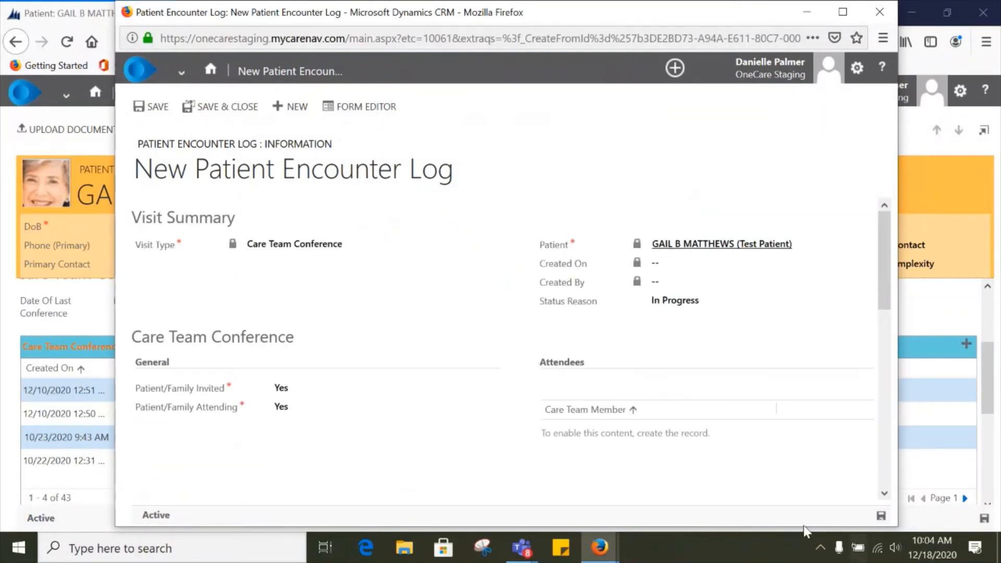
left_click(881, 516)
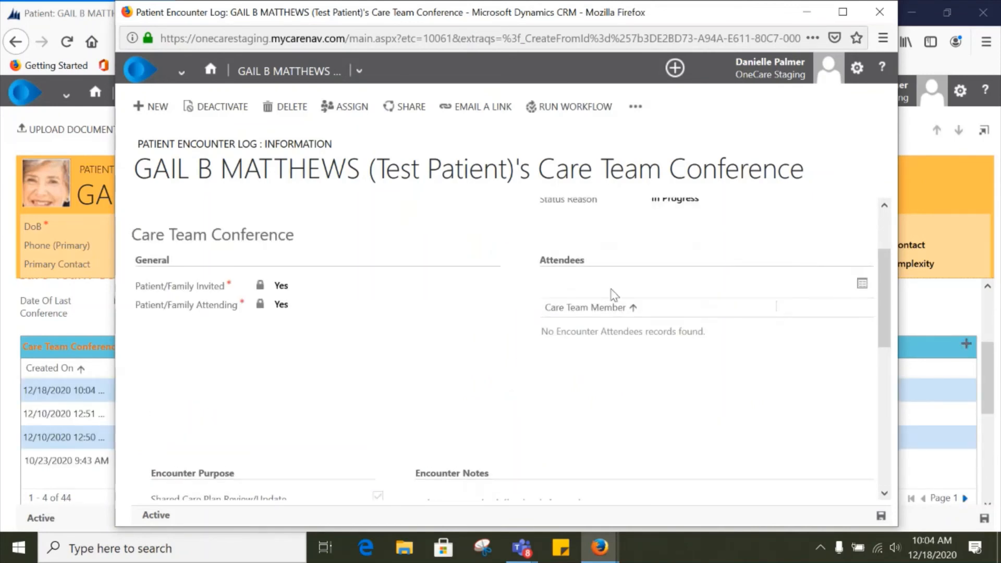
Step: Add two care team members as attendees of the conference encounter and acknowledge the confirmation
left_click(861, 286)
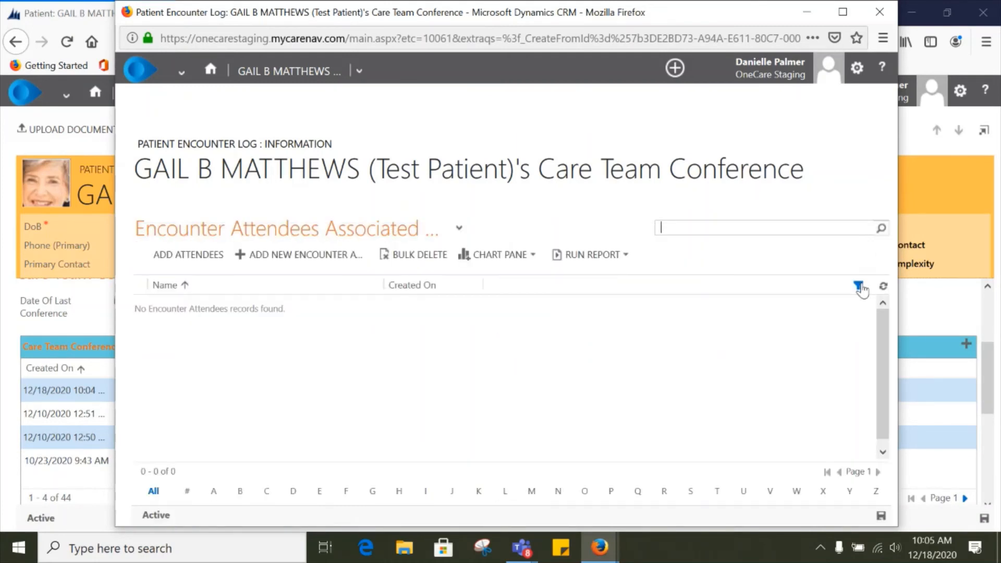
left_click(182, 255)
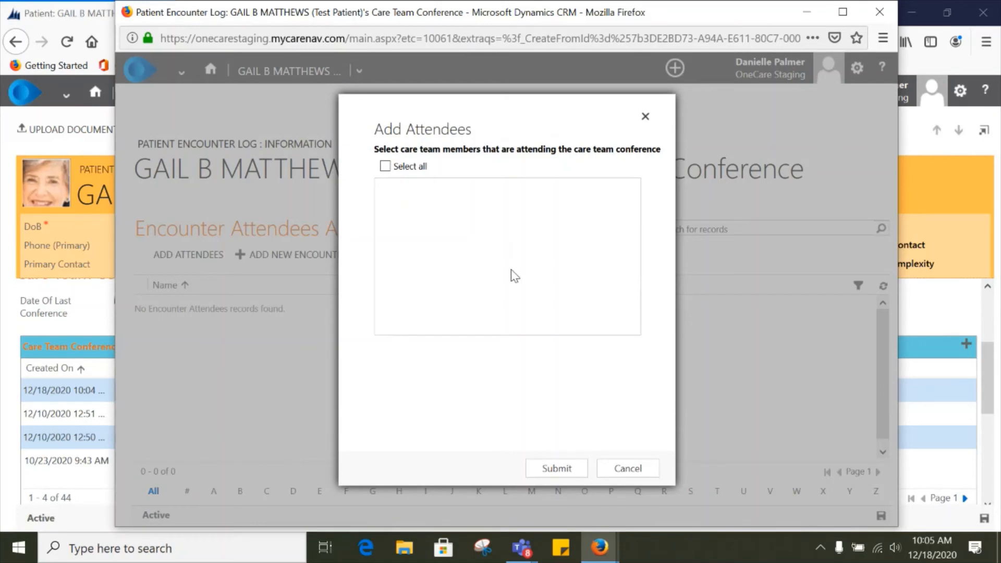
left_click_drag(635, 245, 633, 205)
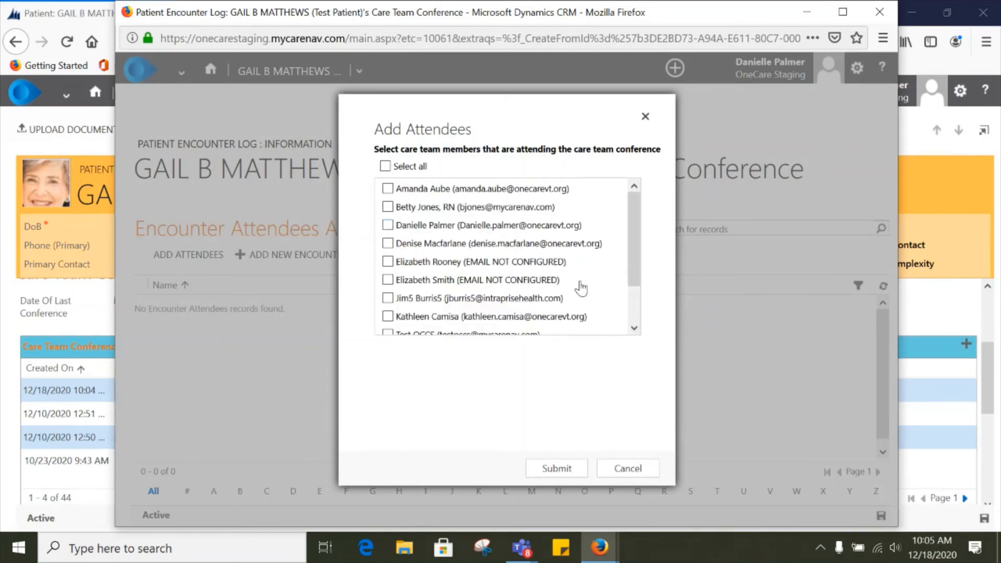
left_click(388, 224)
left_click(387, 243)
scroll(485, 296, "down", 2)
scroll(485, 296, "up", 2)
left_click(556, 468)
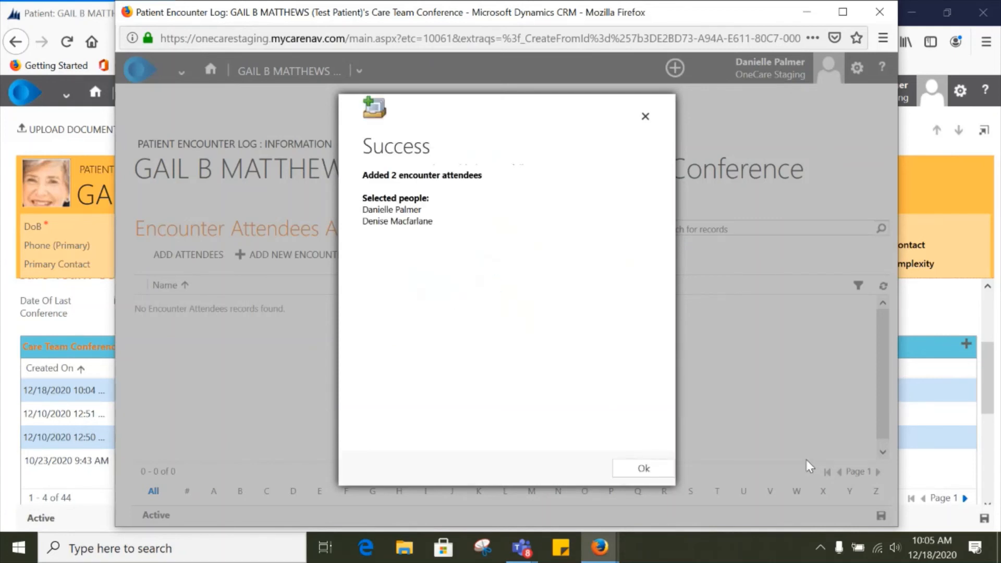
left_click(642, 469)
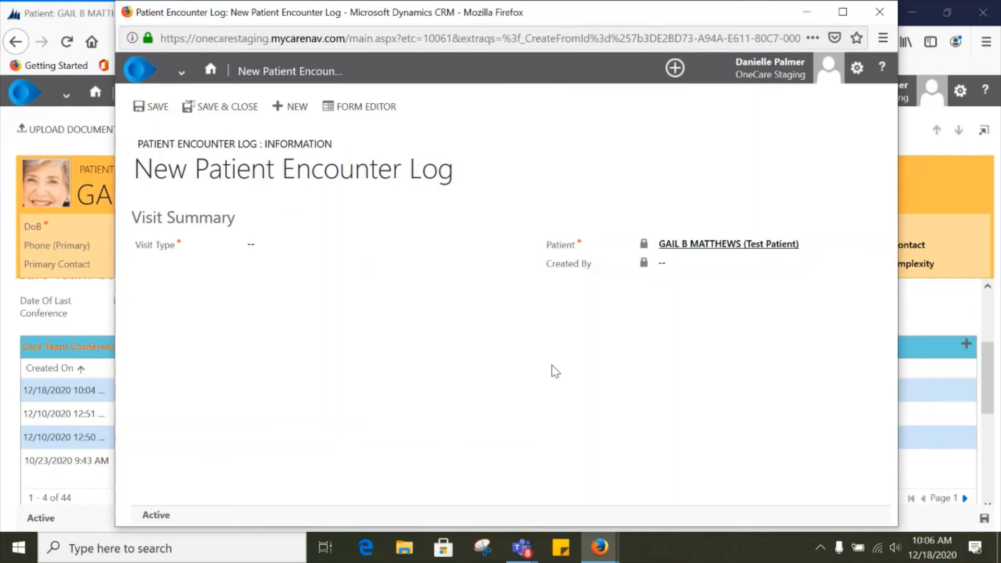
Step: Close the encounter window and reopen the new conference encounter from the patient's list to review its attendees
left_click(877, 11)
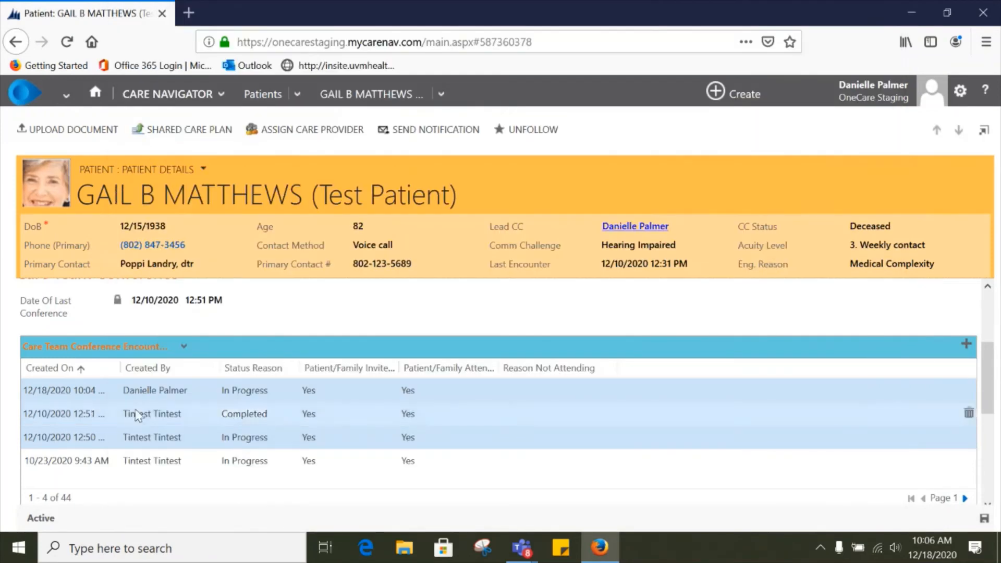
double_click(201, 390)
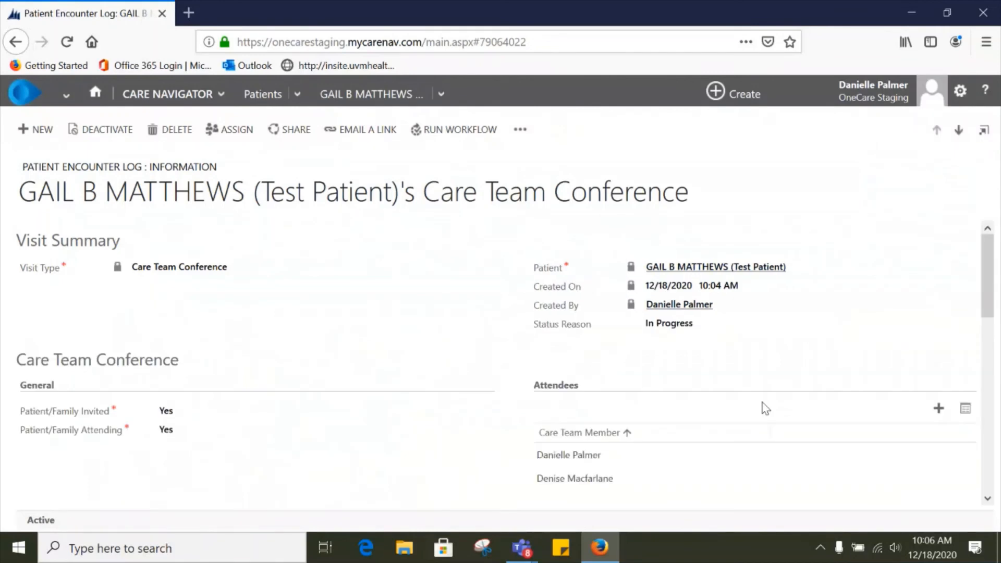
scroll(765, 409, "down", 1)
scroll(766, 408, "down", 3)
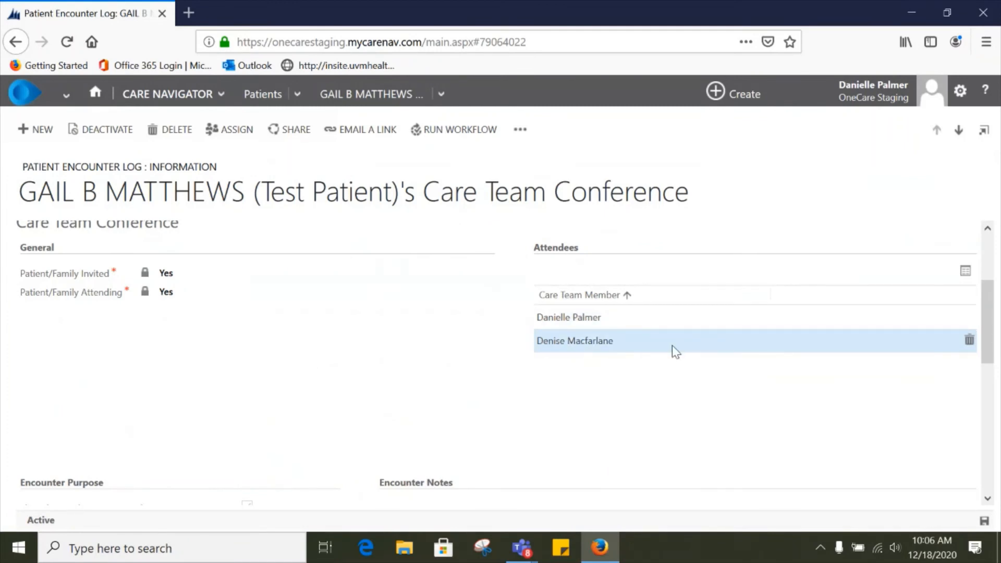
scroll(671, 345, "up", 3)
scroll(671, 345, "down", 1)
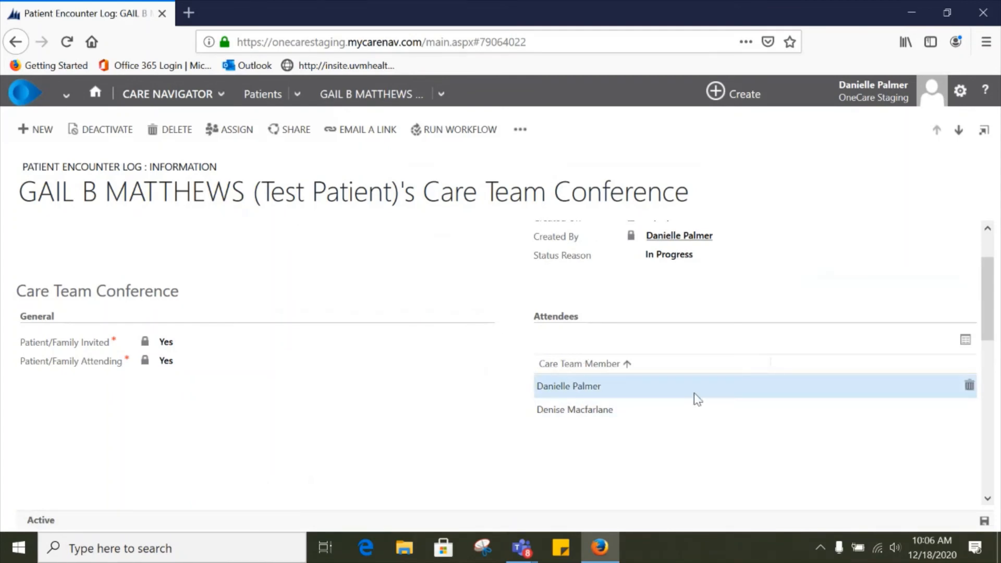
right_click(726, 396)
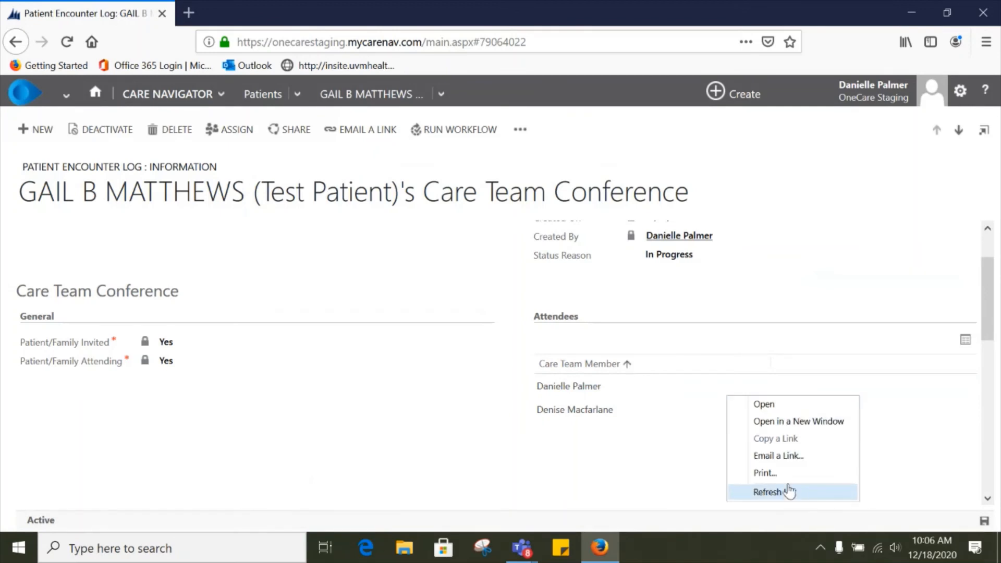
left_click(687, 422)
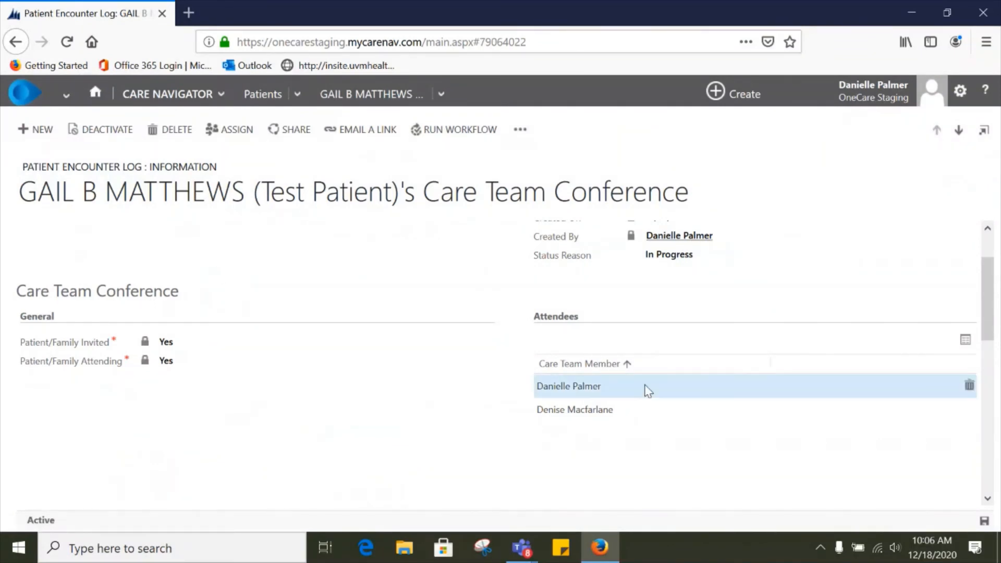
scroll(726, 406, "down", 10)
scroll(726, 407, "up", 10)
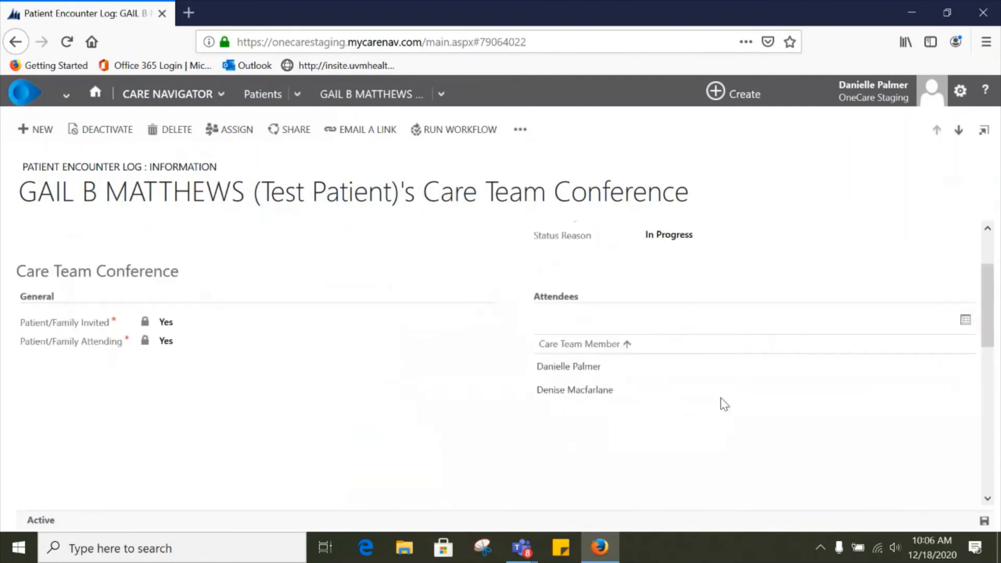
Step: Return to the My Work home dashboard and scroll through My Active Patients
left_click(95, 93)
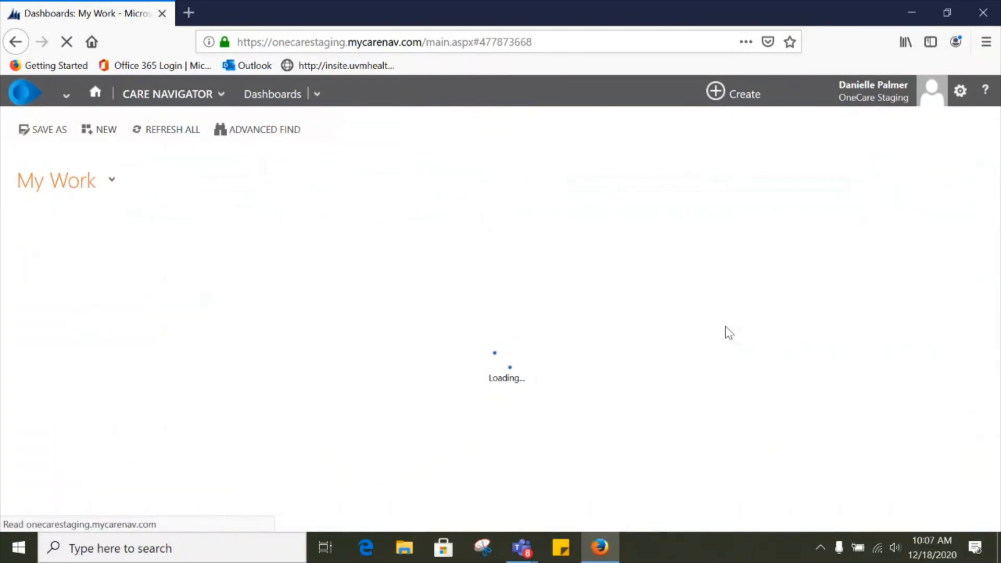
scroll(724, 327, "down", 5)
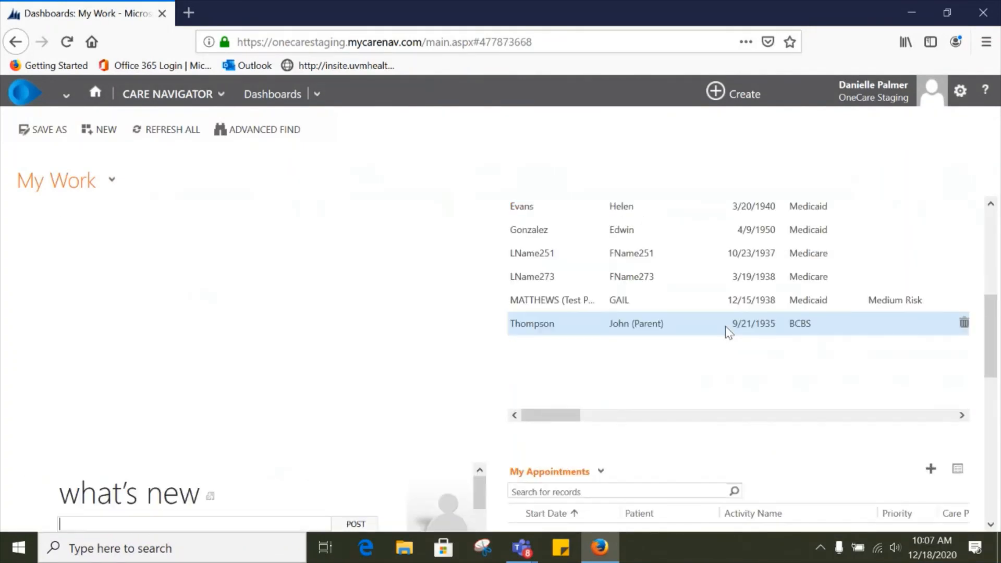
scroll(723, 330, "up", 1)
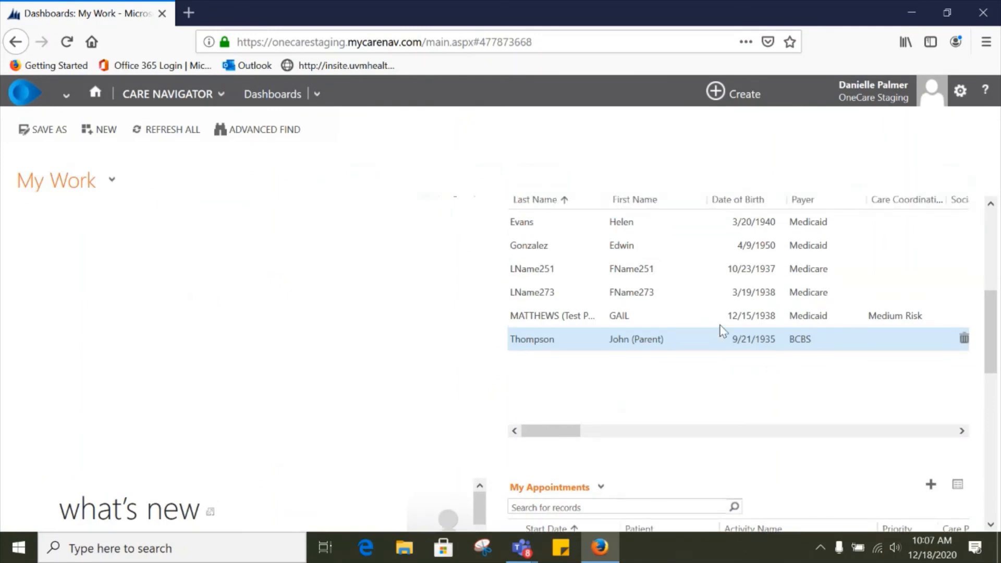
Step: Open Help from the dashboard and follow its link to the Care Navigator support resources
scroll(722, 330, "up", 5)
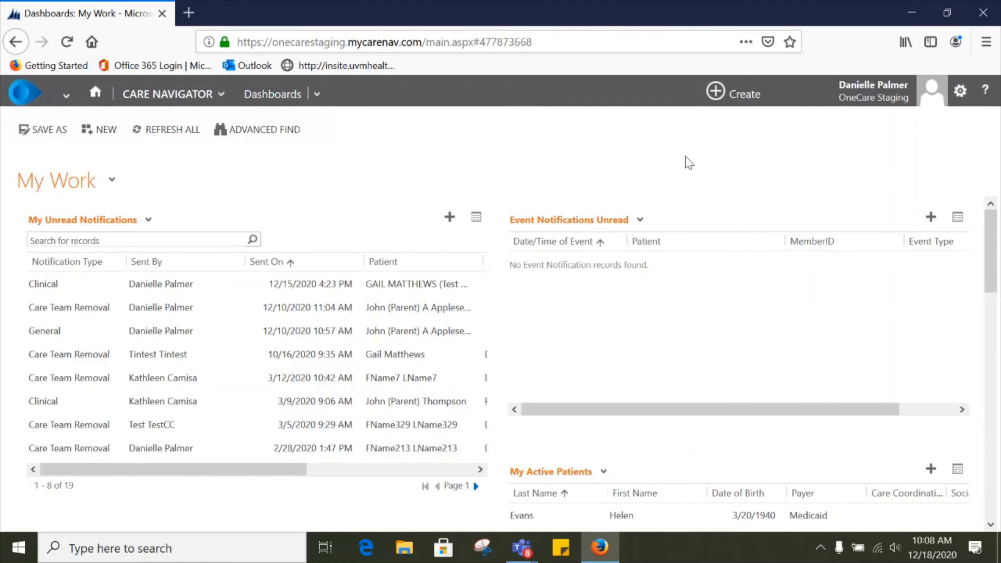
left_click(986, 93)
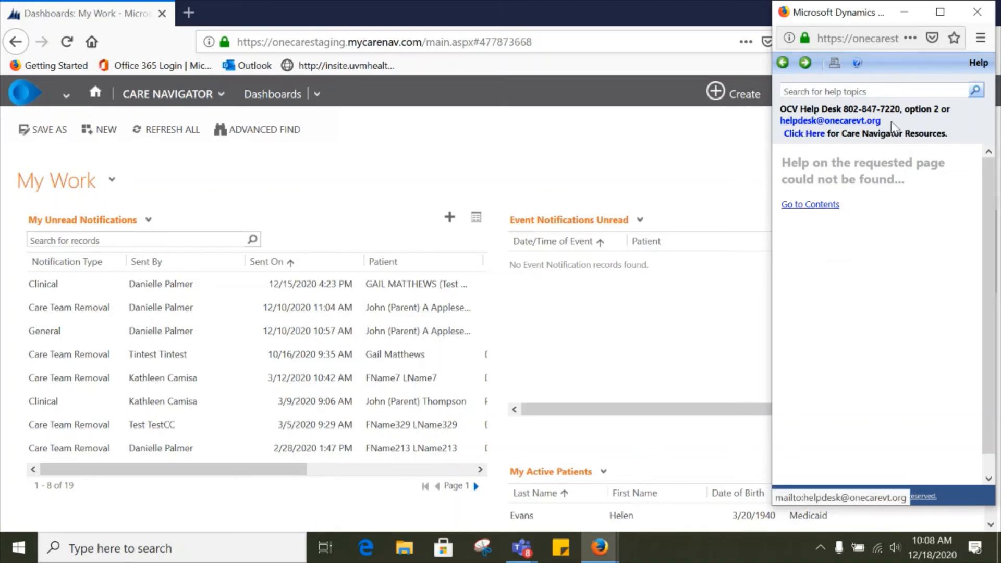
left_click(803, 134)
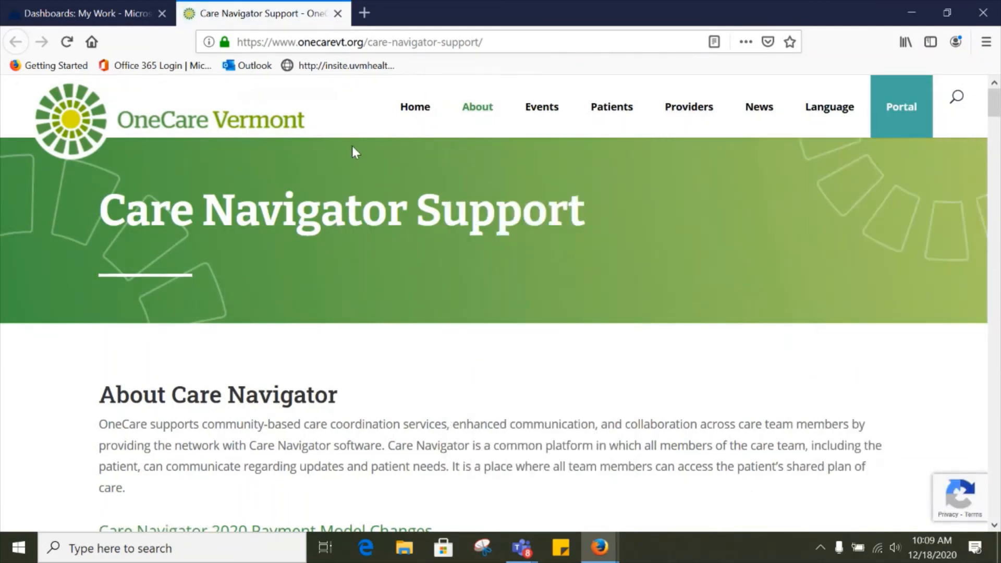
Step: Browse the Care Navigator Support page's guides, instructions and training video sections
mouse_move(477, 120)
scroll(449, 359, "down", 3)
scroll(448, 360, "down", 5)
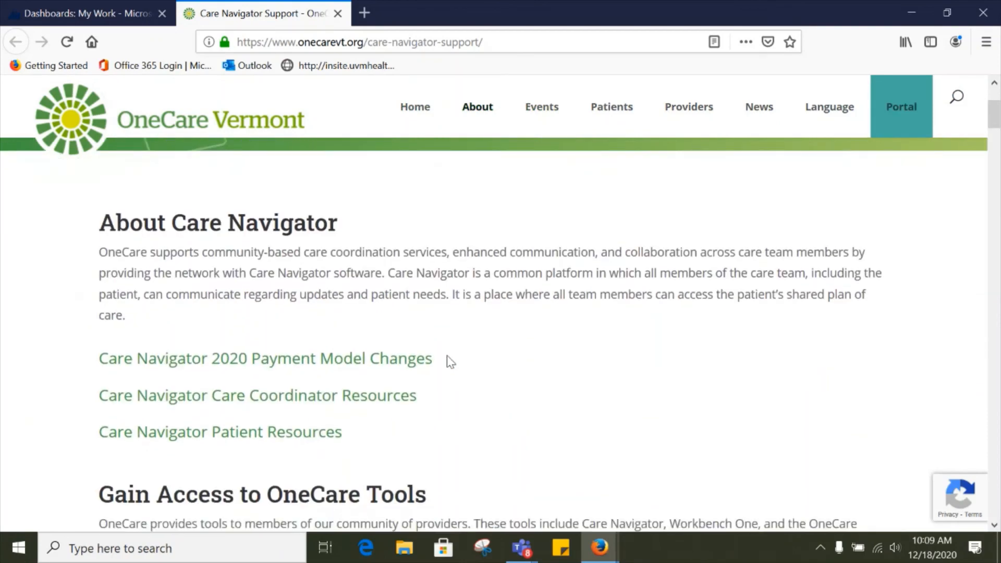
scroll(451, 362, "down", 8)
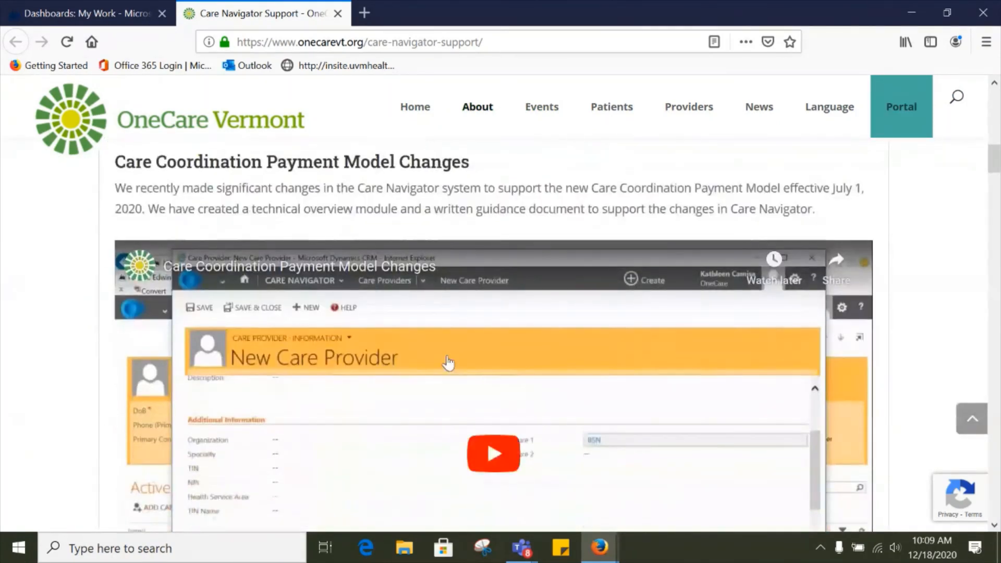
scroll(447, 360, "down", 6)
scroll(447, 361, "down", 4)
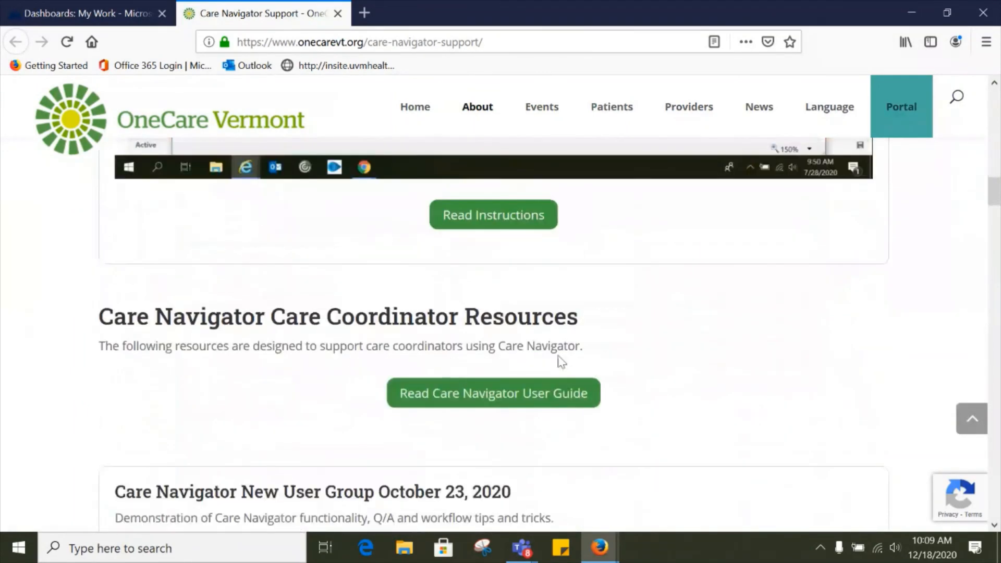
scroll(758, 364, "down", 2)
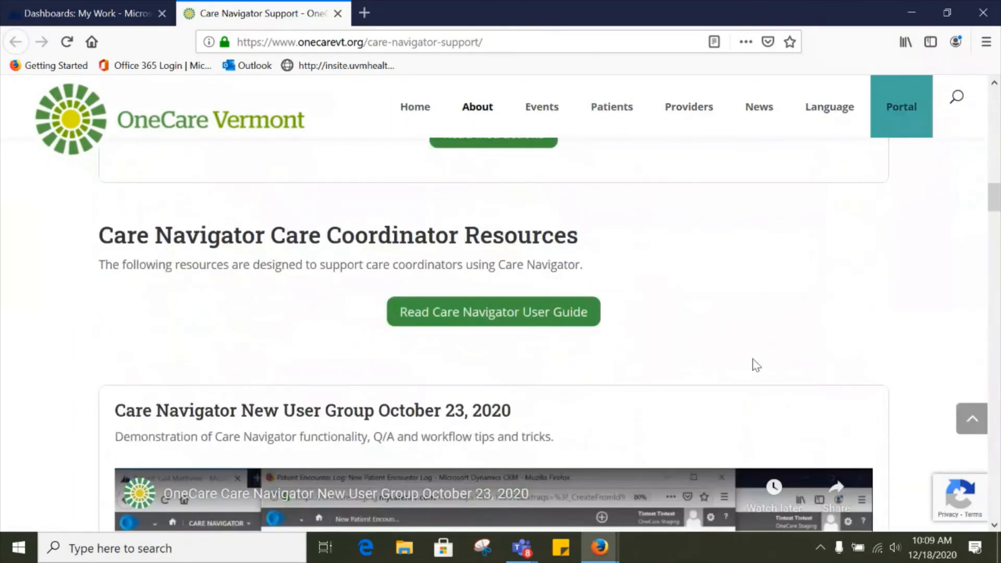
scroll(756, 365, "down", 2)
scroll(756, 365, "down", 2)
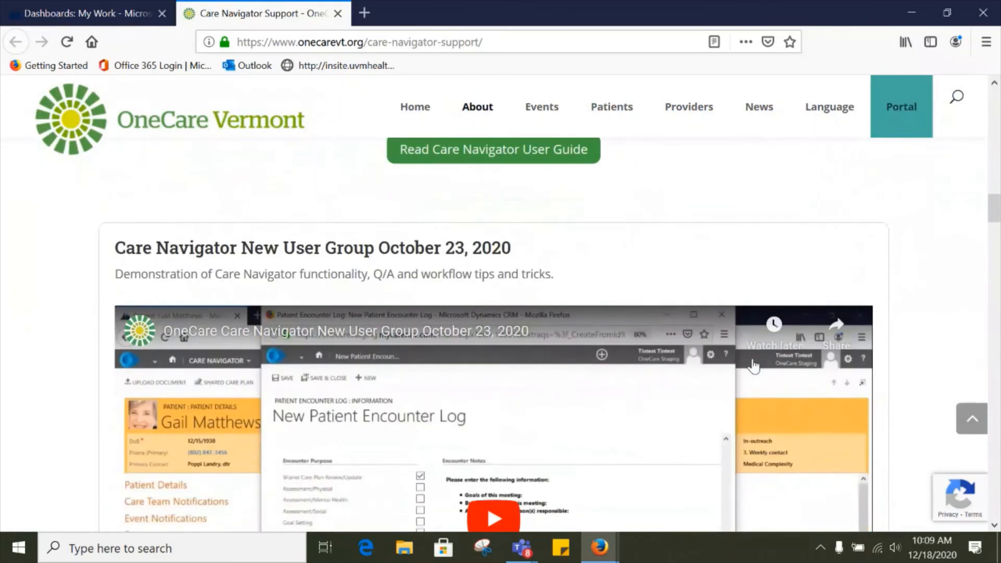
scroll(753, 366, "down", 2)
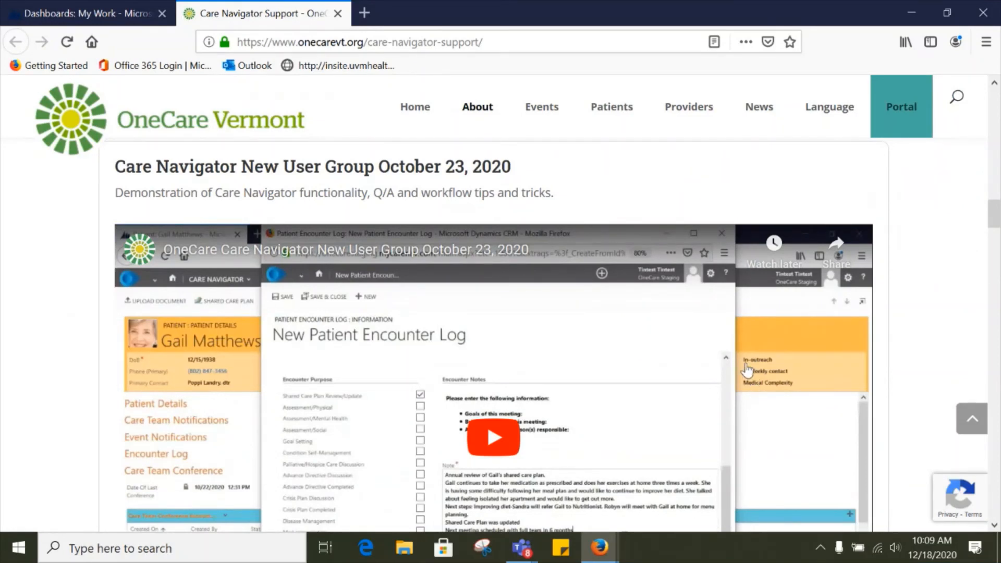
scroll(747, 371, "down", 2)
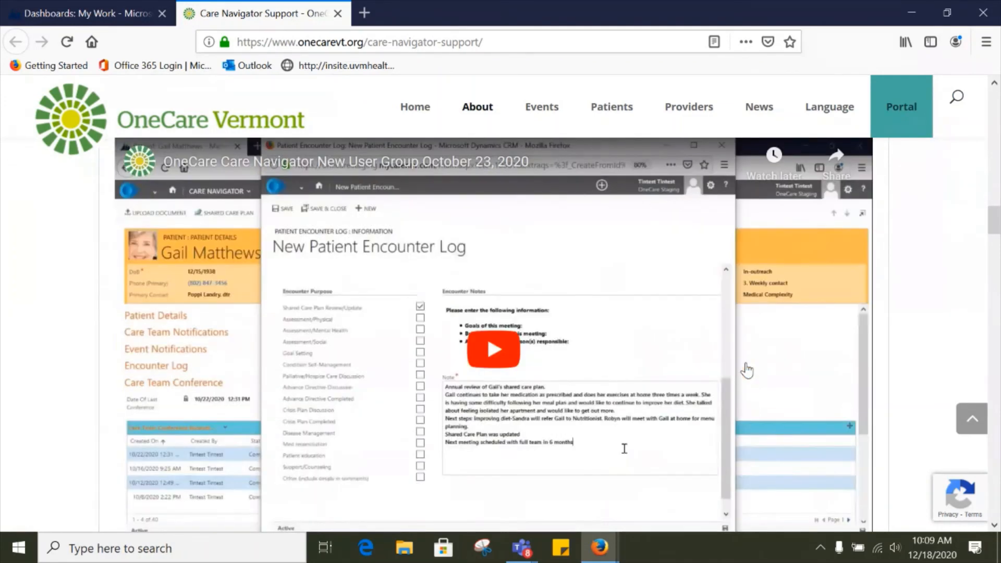
scroll(747, 370, "down", 9)
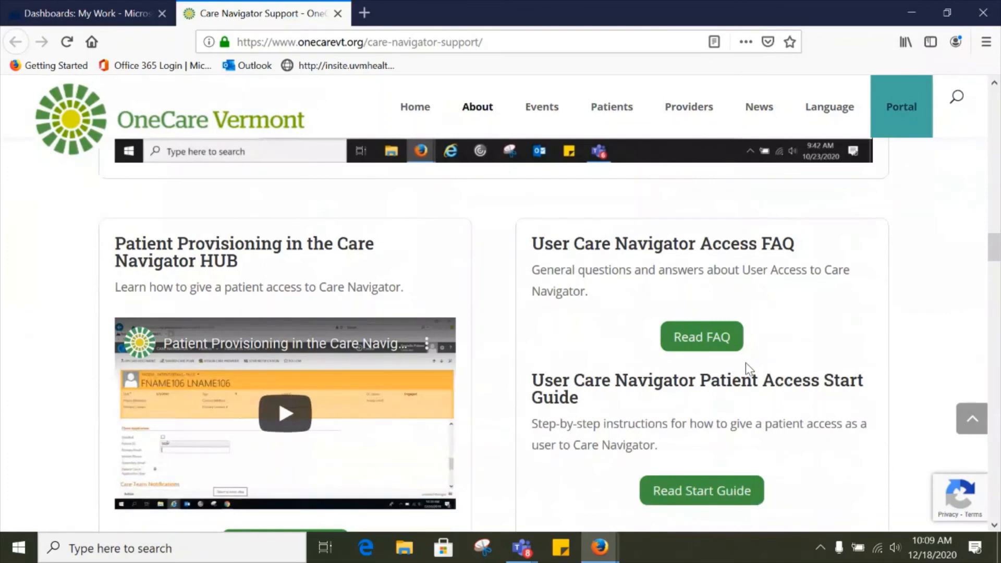
scroll(745, 363, "down", 2)
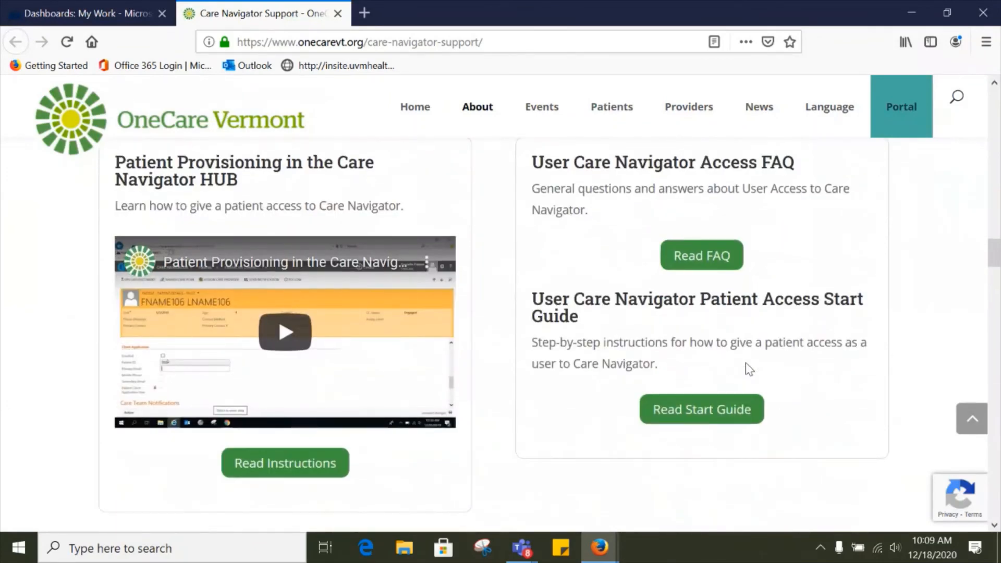
scroll(746, 364, "down", 2)
scroll(745, 362, "down", 2)
scroll(746, 361, "down", 2)
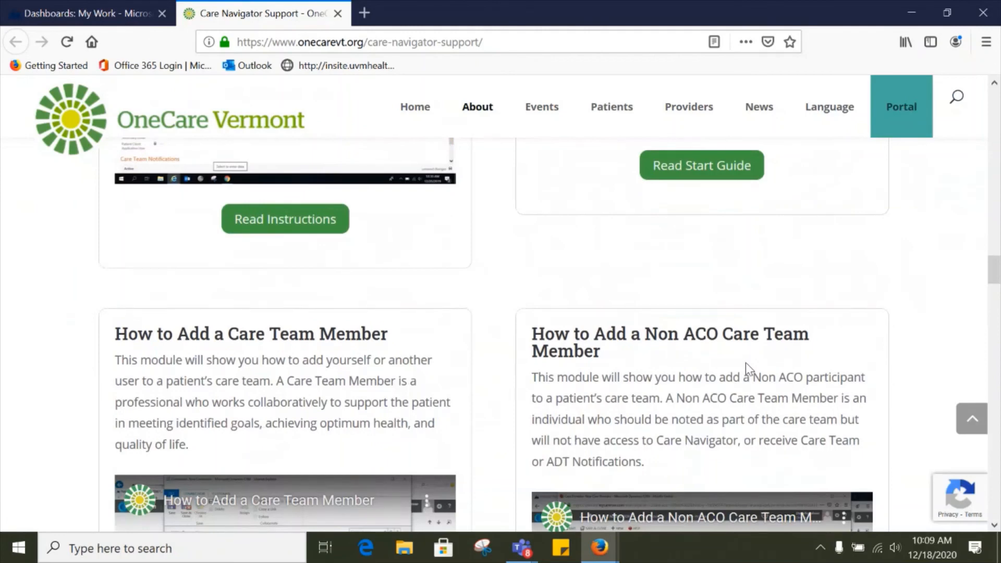
scroll(745, 361, "down", 2)
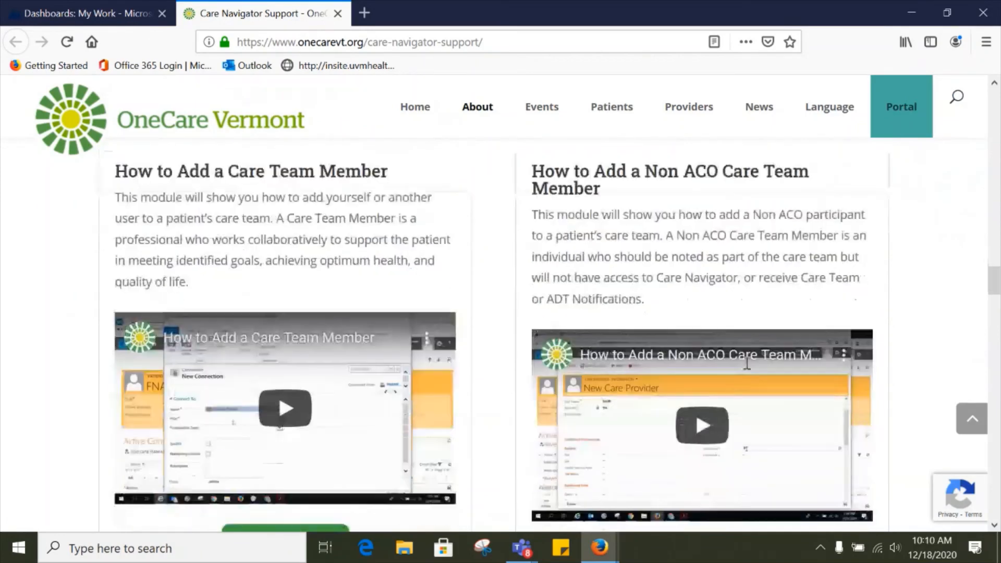
scroll(746, 365, "down", 2)
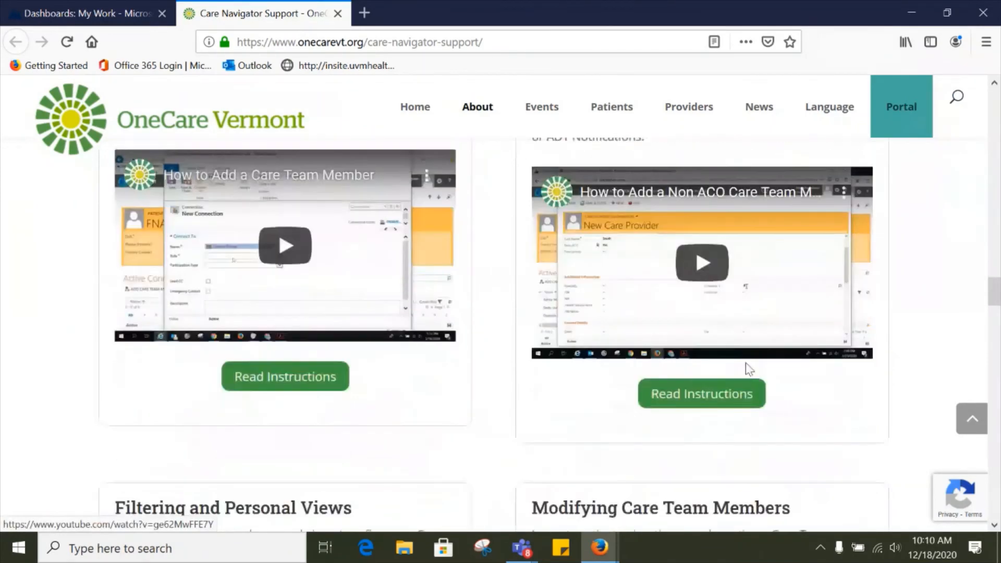
scroll(745, 365, "down", 2)
scroll(746, 361, "down", 2)
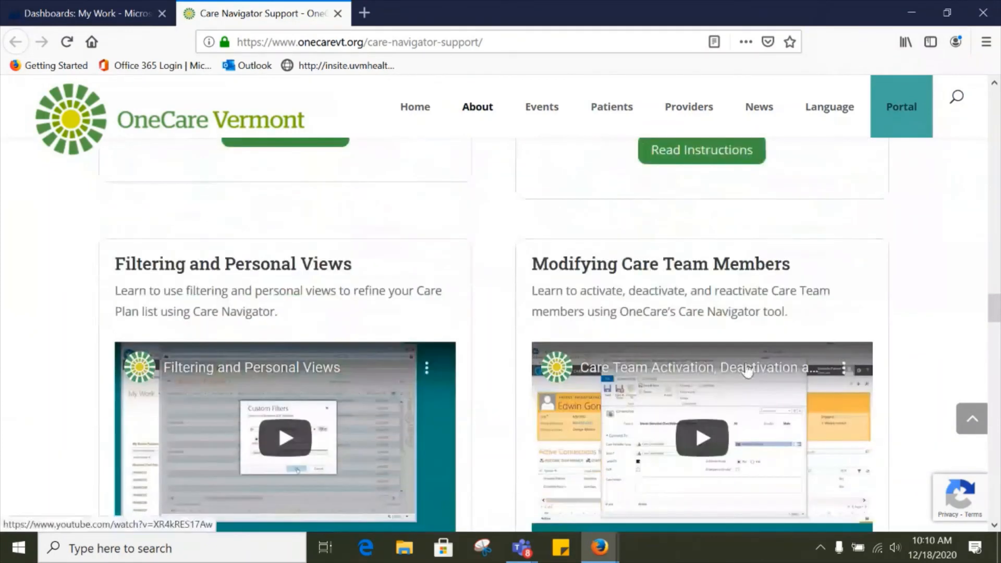
scroll(745, 361, "down", 2)
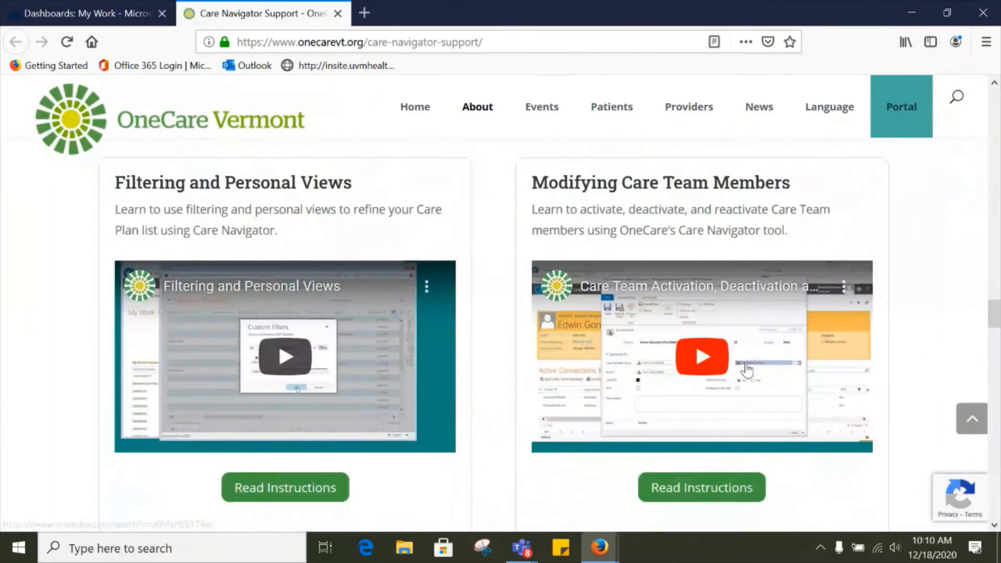
scroll(747, 369, "down", 2)
scroll(746, 368, "down", 1)
scroll(746, 363, "down", 1)
scroll(745, 363, "down", 1)
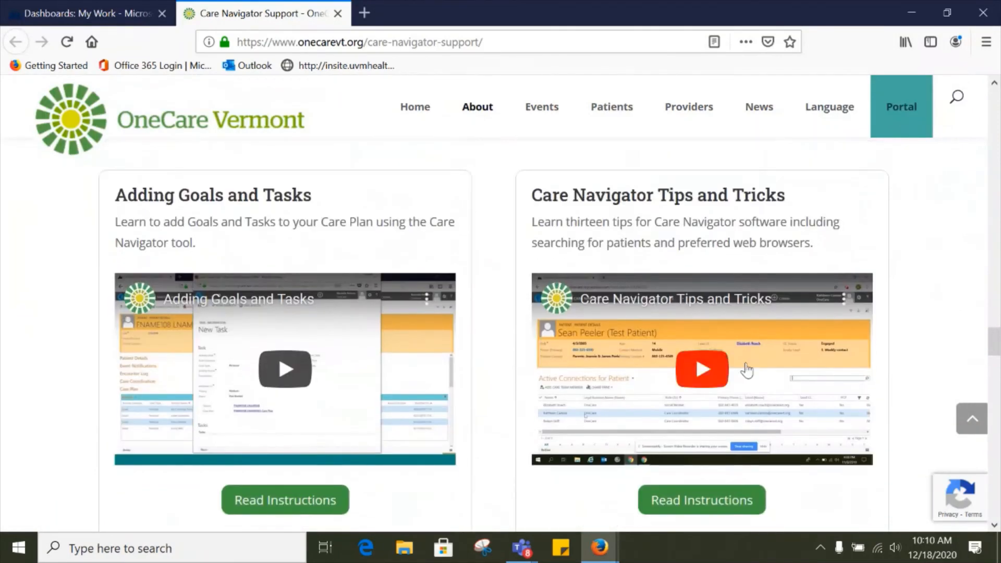
scroll(746, 367, "down", 3)
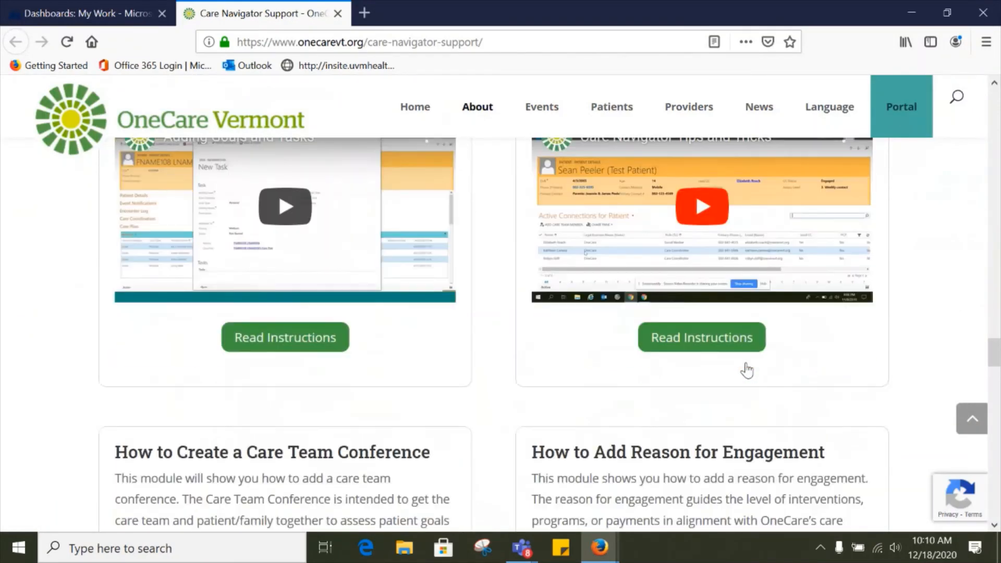
scroll(747, 362, "down", 3)
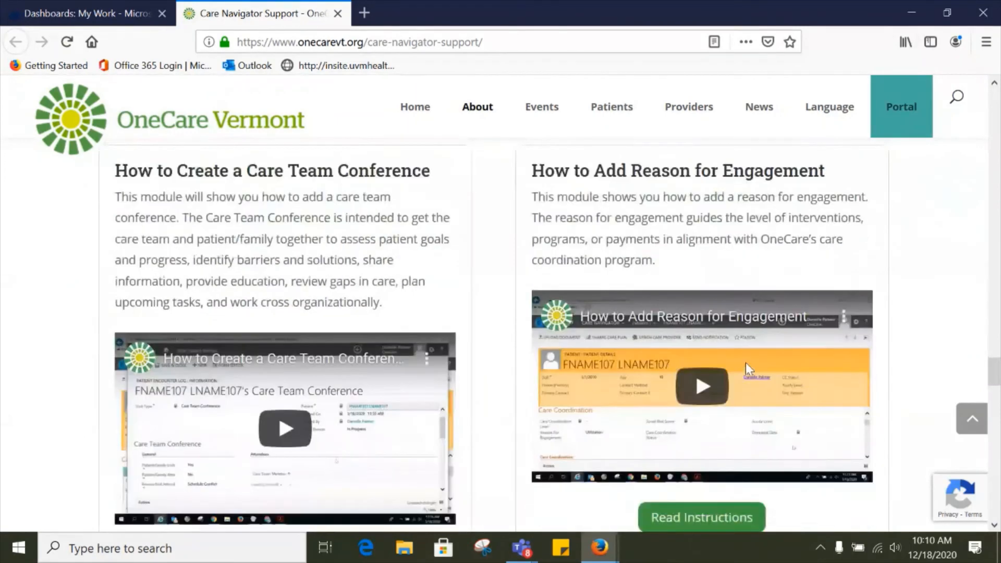
left_click_drag(990, 373, 993, 191)
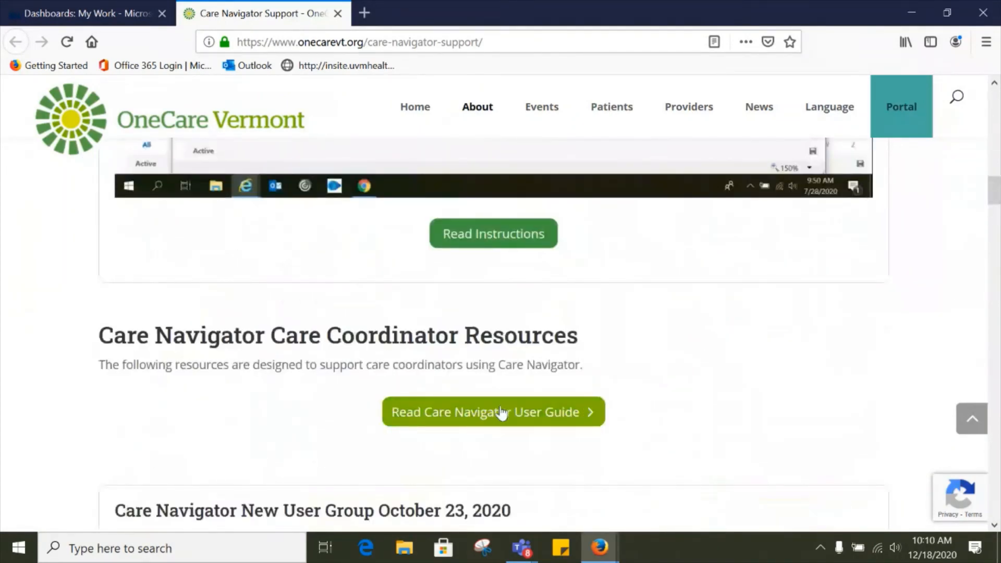
scroll(721, 374, "up", 1)
scroll(721, 374, "up", 2)
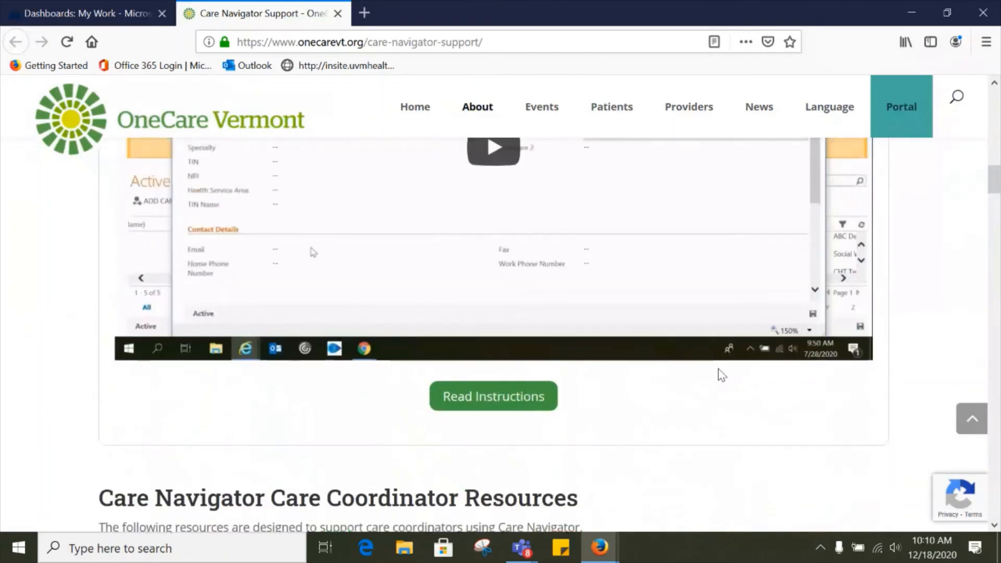
scroll(721, 375, "up", 2)
scroll(720, 374, "up", 5)
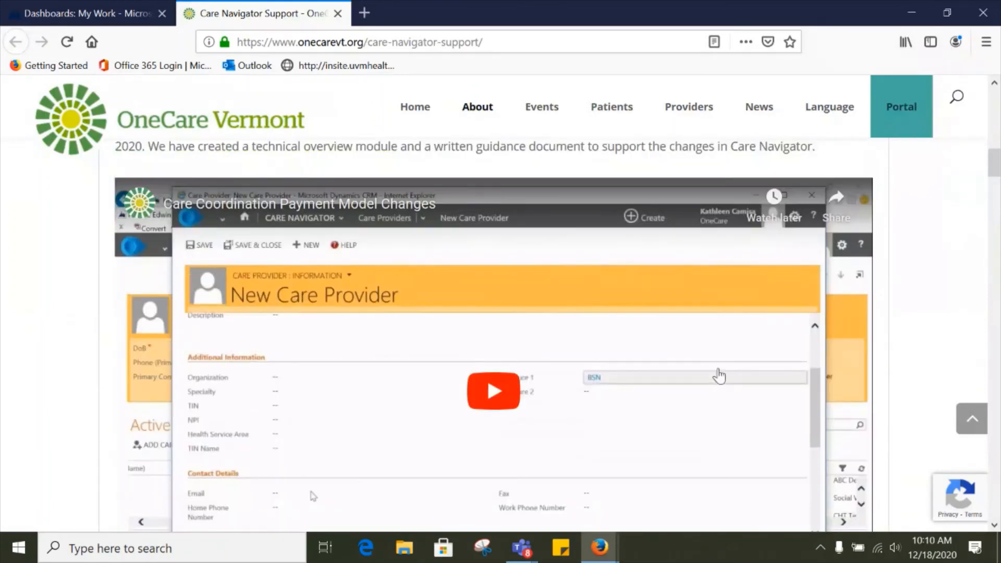
scroll(720, 374, "up", 4)
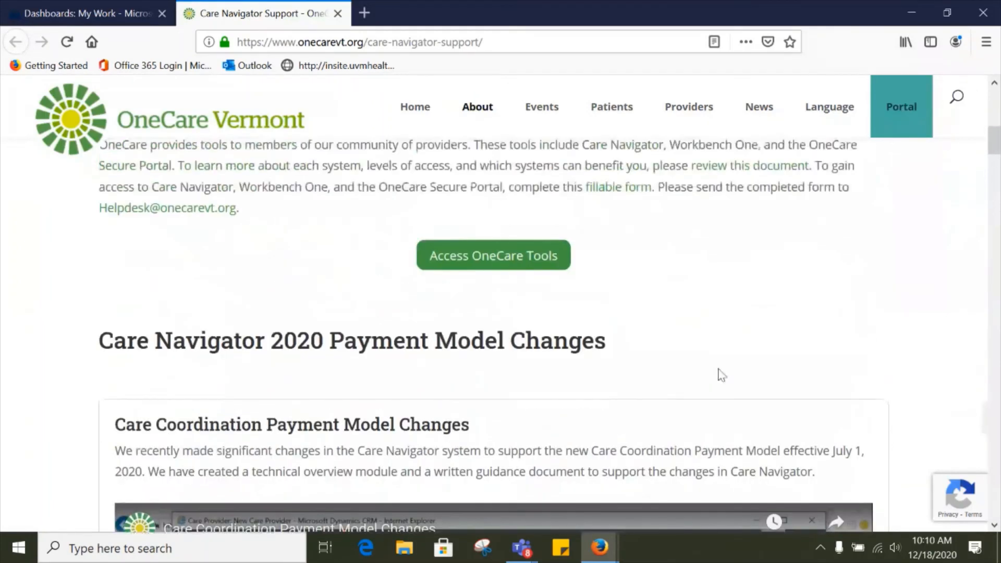
scroll(738, 277, "up", 2)
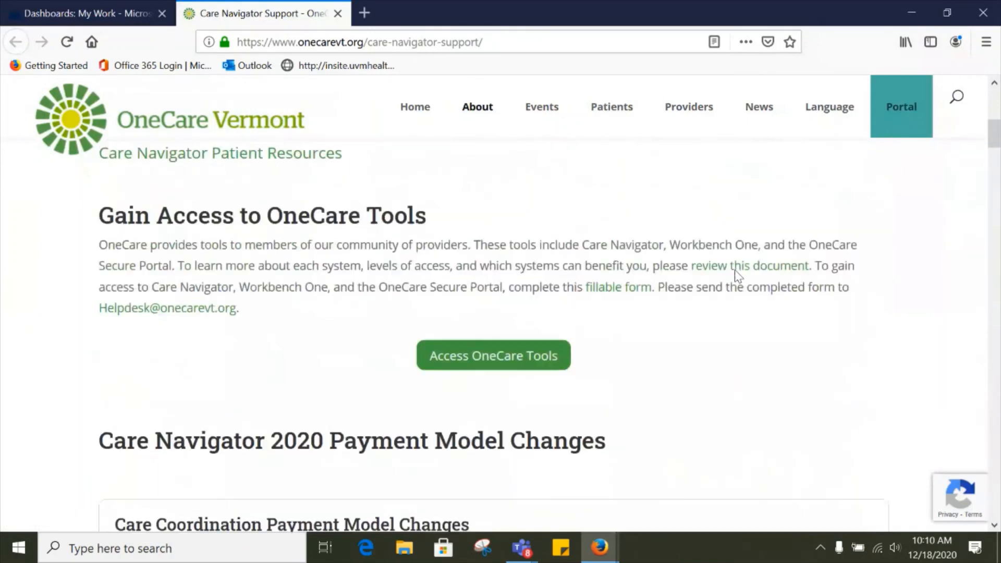
scroll(737, 275, "up", 3)
scroll(737, 276, "up", 2)
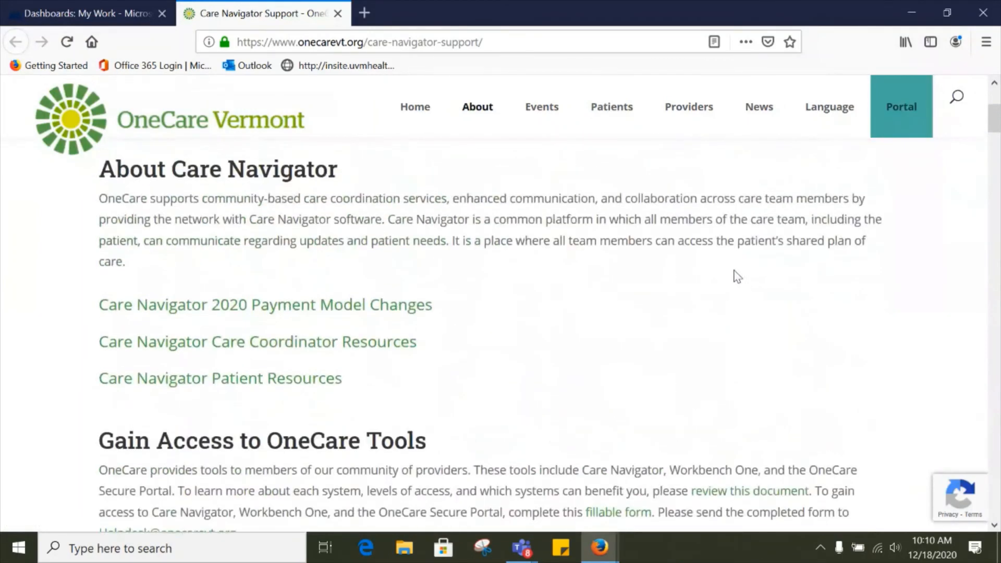
scroll(734, 273, "up", 2)
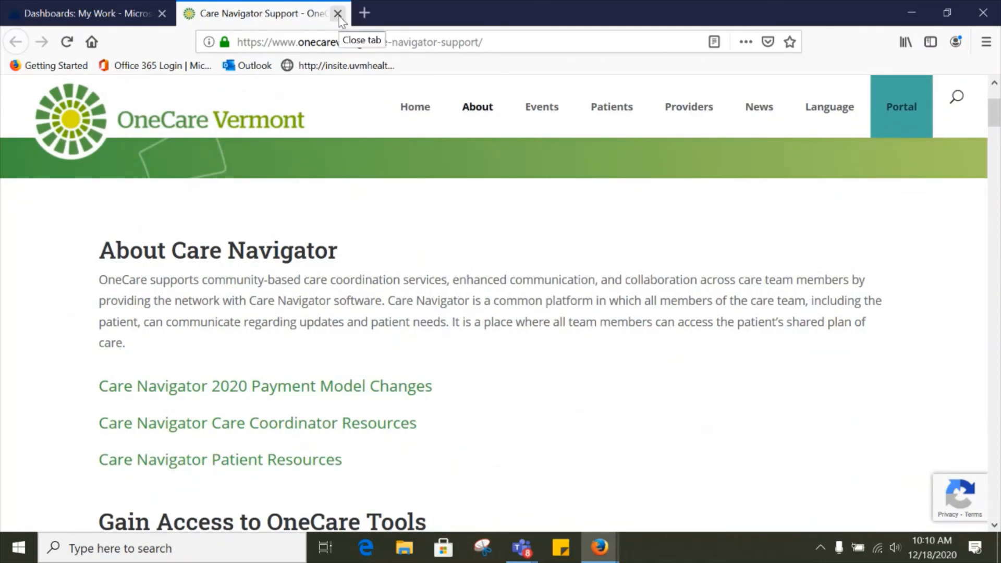
Step: Close the support tab and open a test patient's record from My Active Patients
left_click(338, 14)
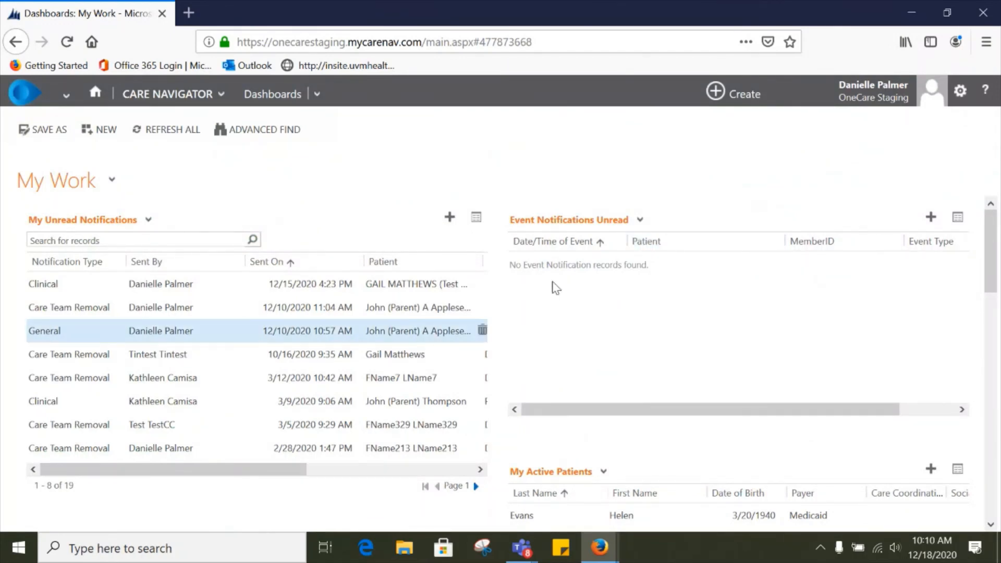
scroll(732, 301, "down", 4)
double_click(657, 409)
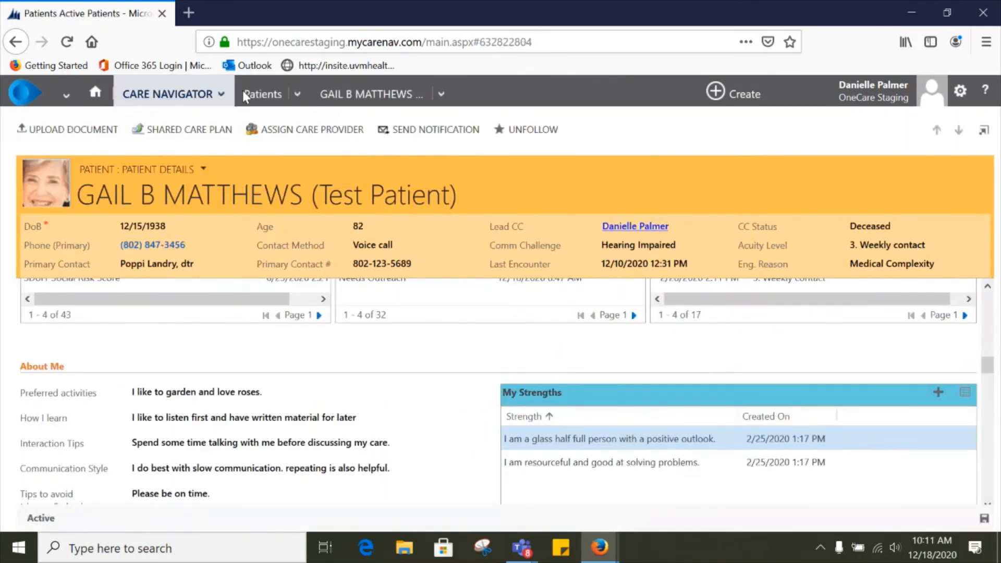
Step: Open the Active Patients list, search for a patient by first name and wildcard last name, and open the result
left_click(280, 97)
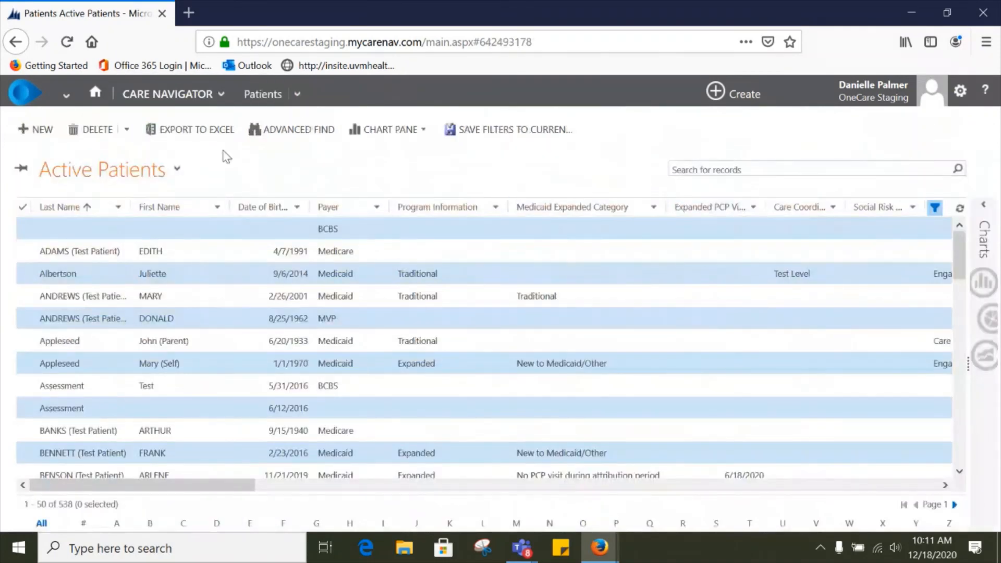
left_click(235, 96)
left_click(696, 173)
type("g")
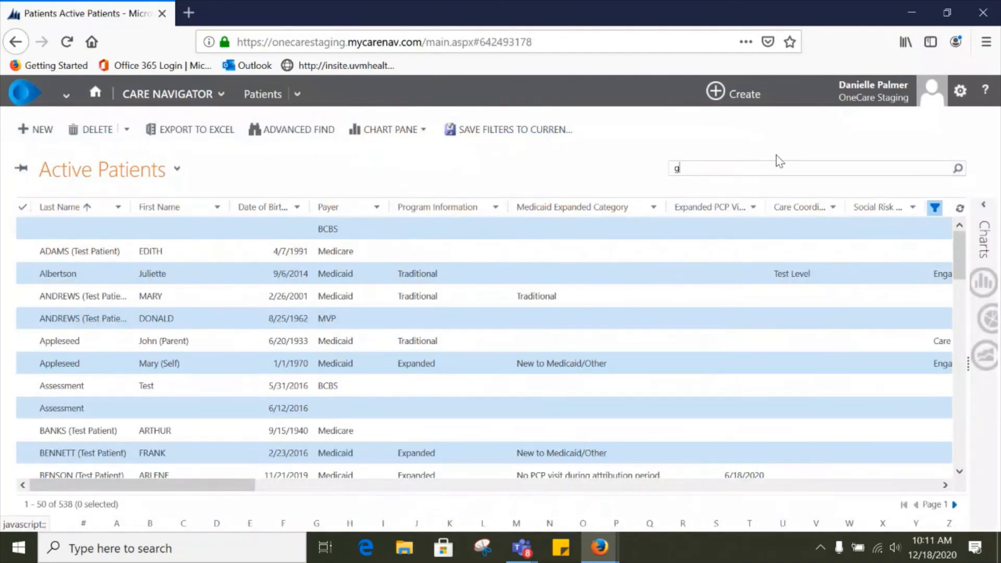
type("ail")
key("BackSpace")
key("BackSpace")
key("BackSpace")
key("BackSpace")
key("Return")
double_click(223, 232)
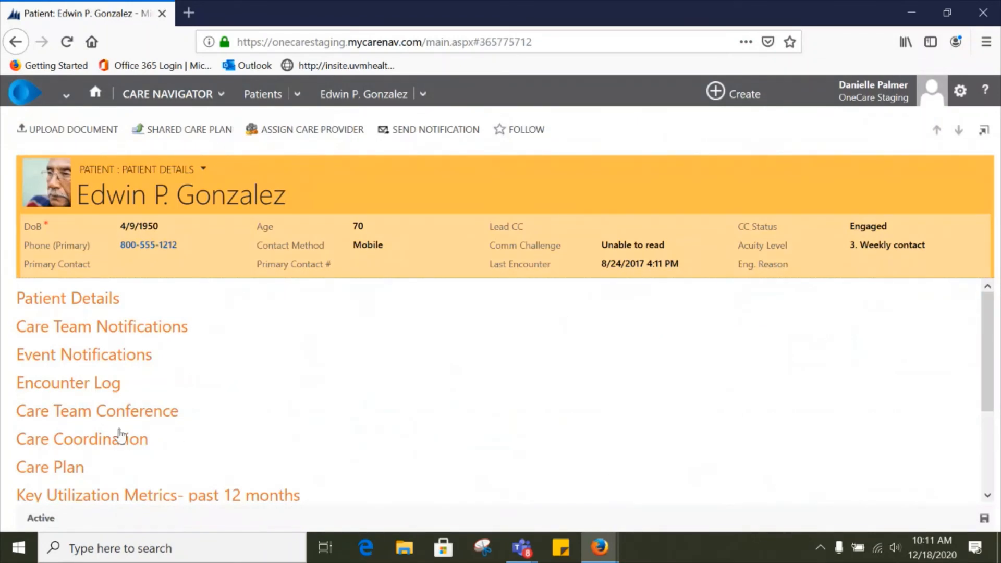
Step: Jump to the patient's Care Coordination section and review its fields
left_click(82, 441)
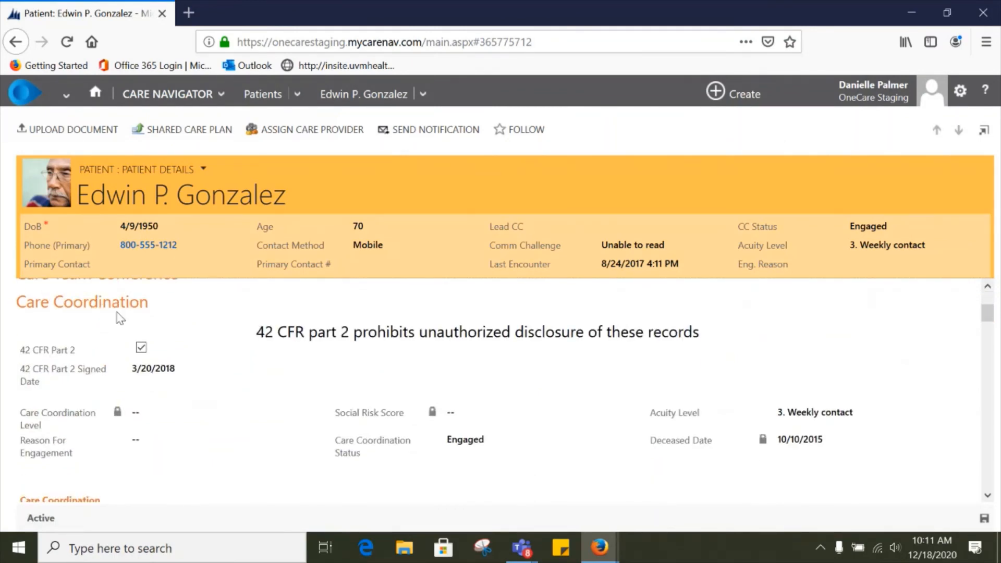
scroll(120, 317, "up", 3)
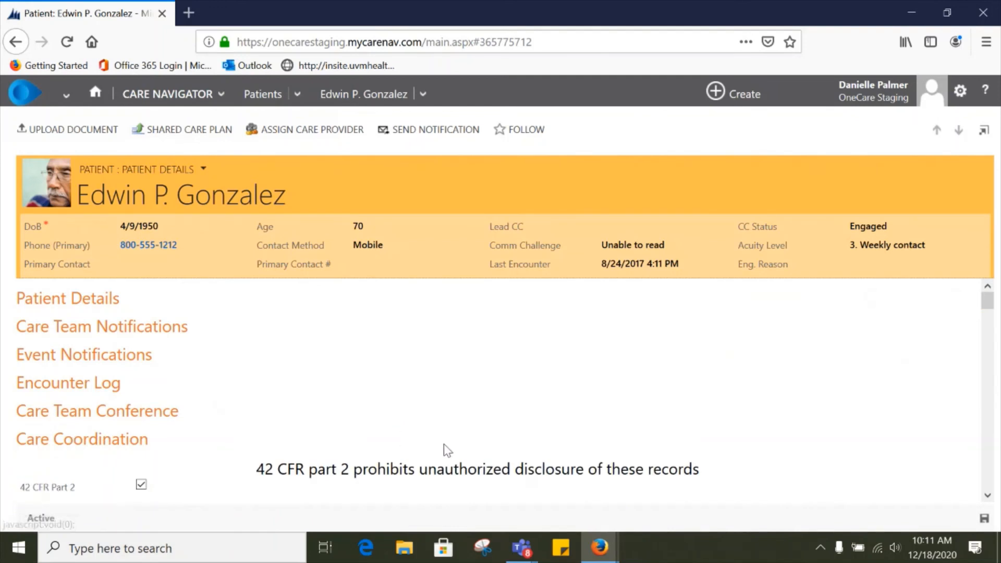
scroll(488, 456, "down", 5)
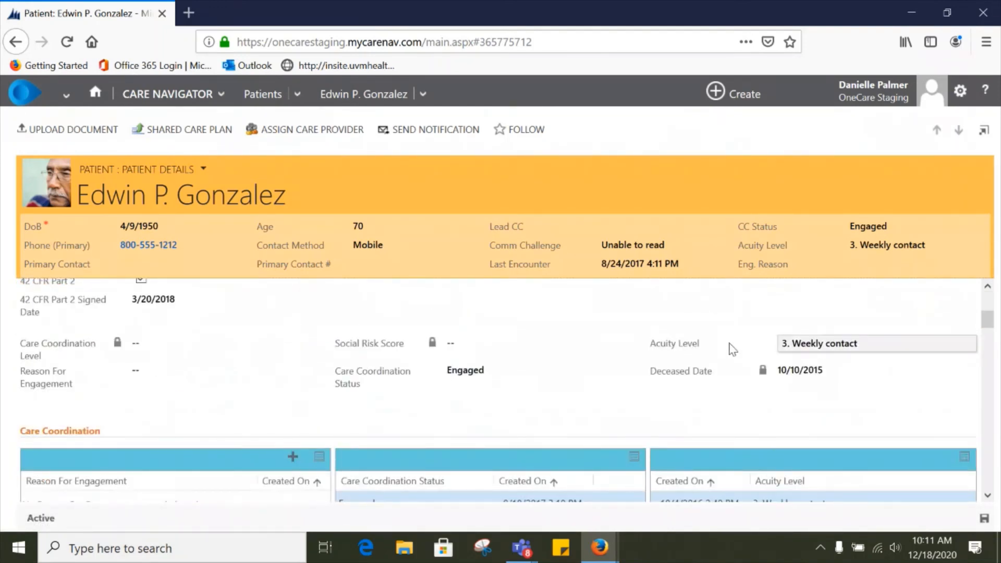
Step: Set the patient's Acuity Level to 1. Needs daily contact and save the record
left_click(873, 344)
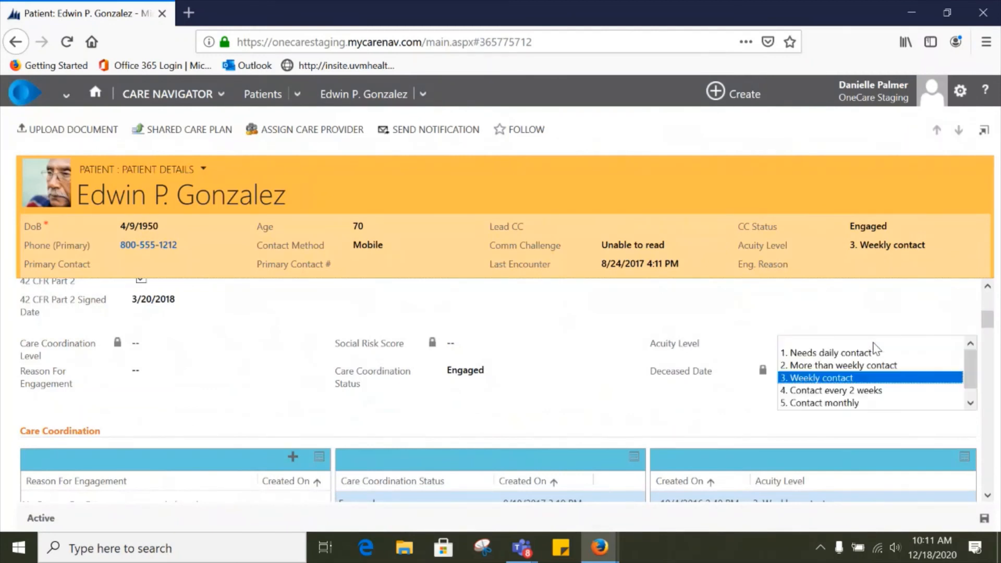
mouse_move(967, 365)
left_mouse_down()
mouse_move(968, 391)
mouse_move(963, 357)
left_mouse_up()
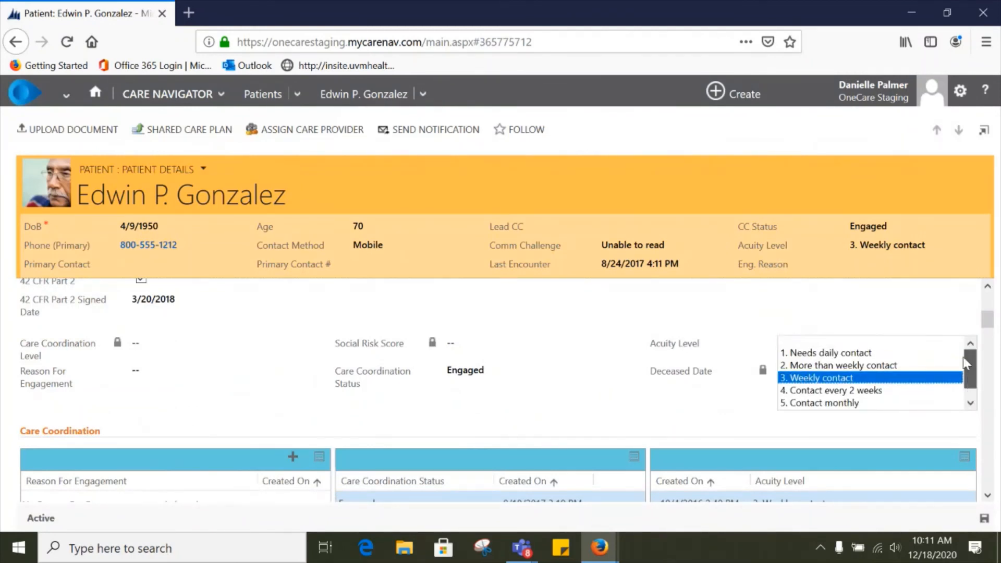
left_click(826, 354)
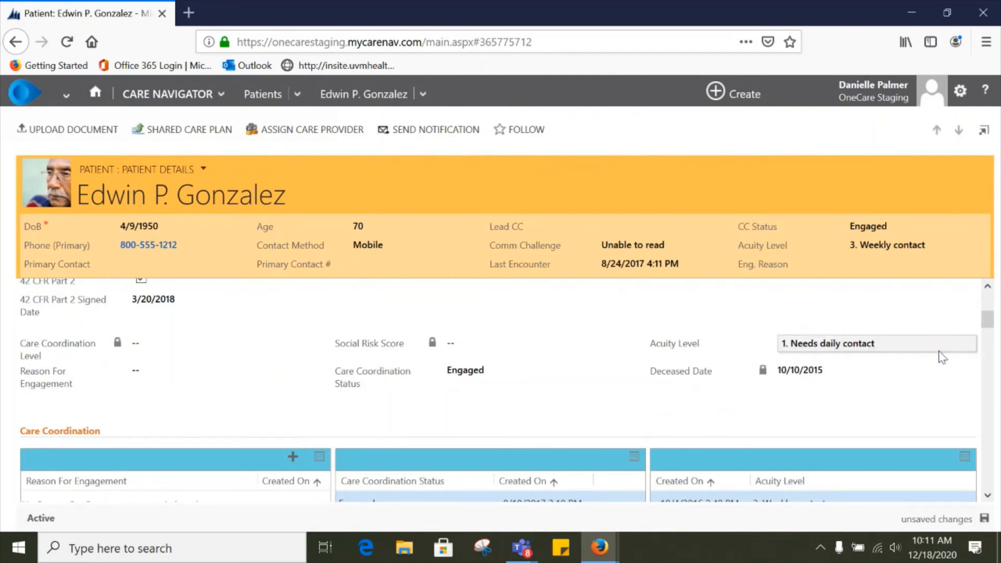
left_click(983, 520)
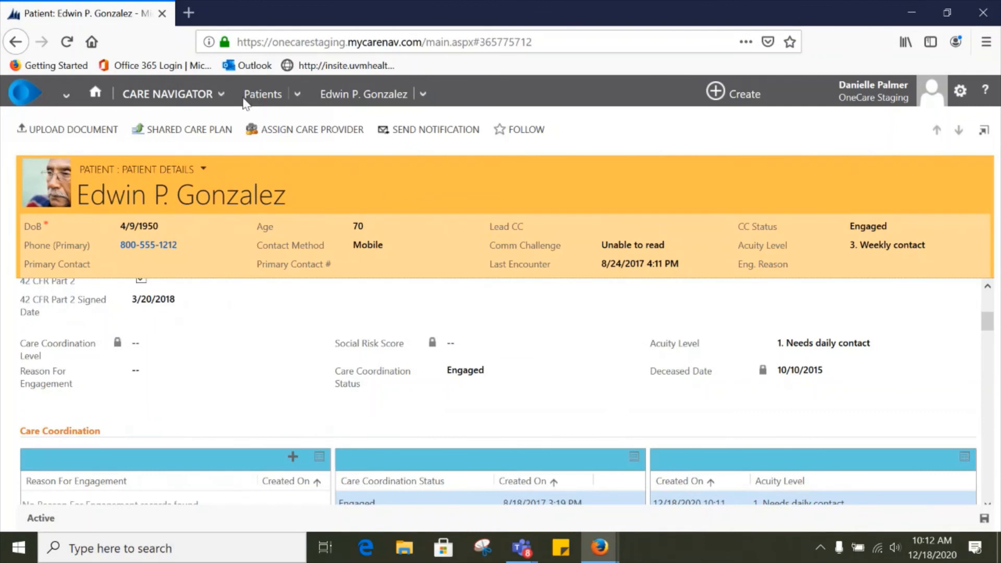
Step: Go back through the home dashboard to the Patients list and clear the previous quick-find search
left_click(94, 94)
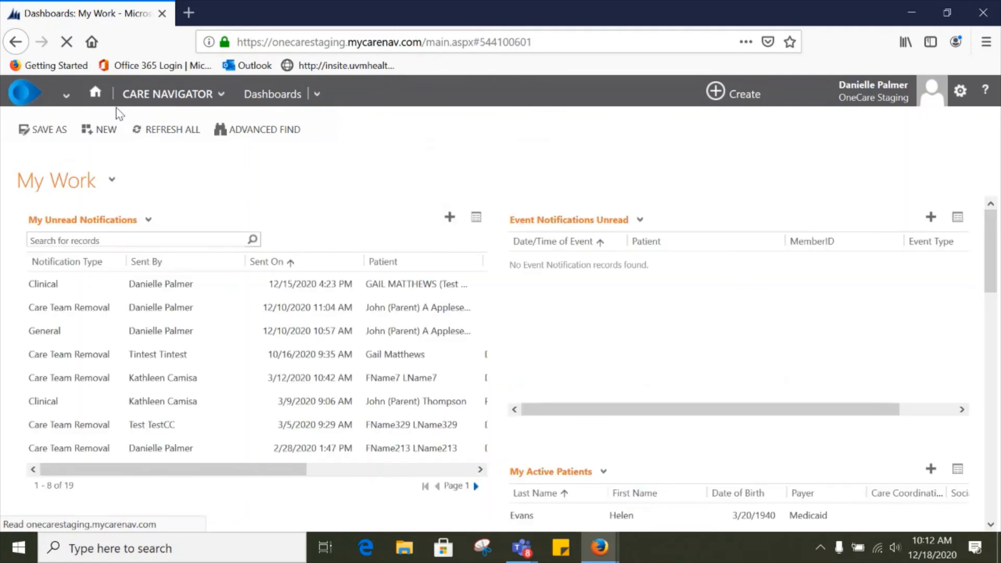
left_click(167, 94)
left_click(377, 159)
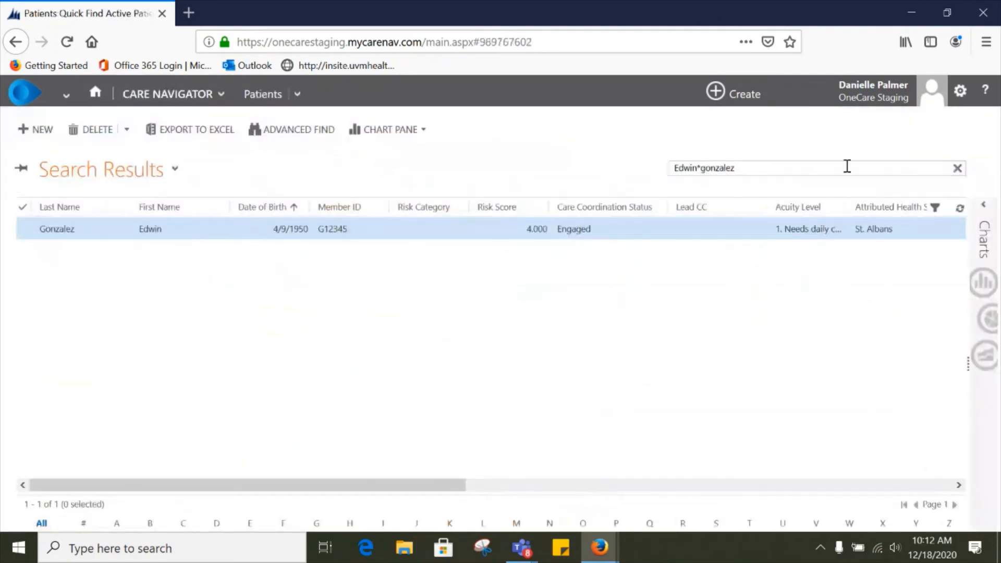
left_click(956, 167)
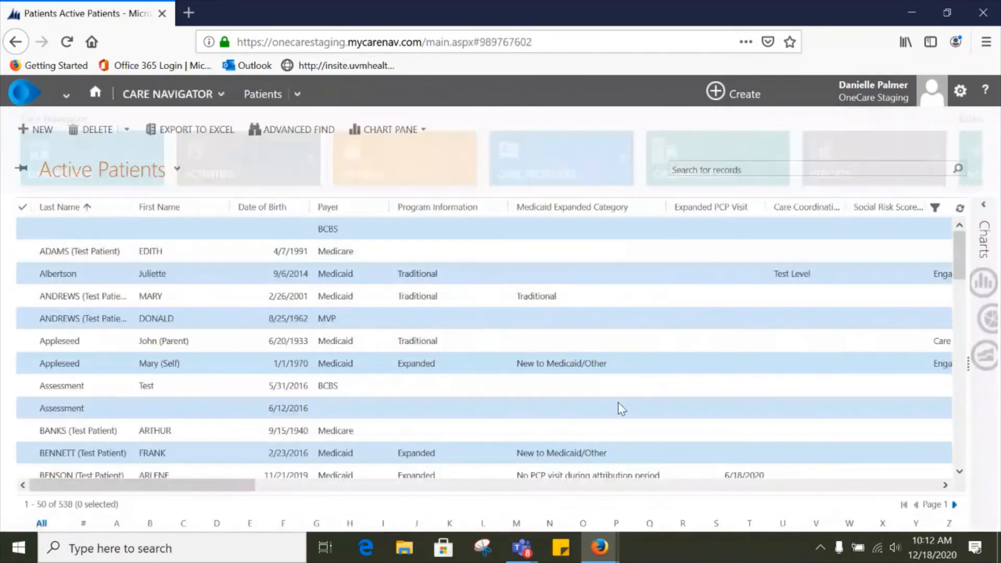
Step: Scroll across the Active Patients columns and review the available system views
left_click_drag(238, 487, 261, 488)
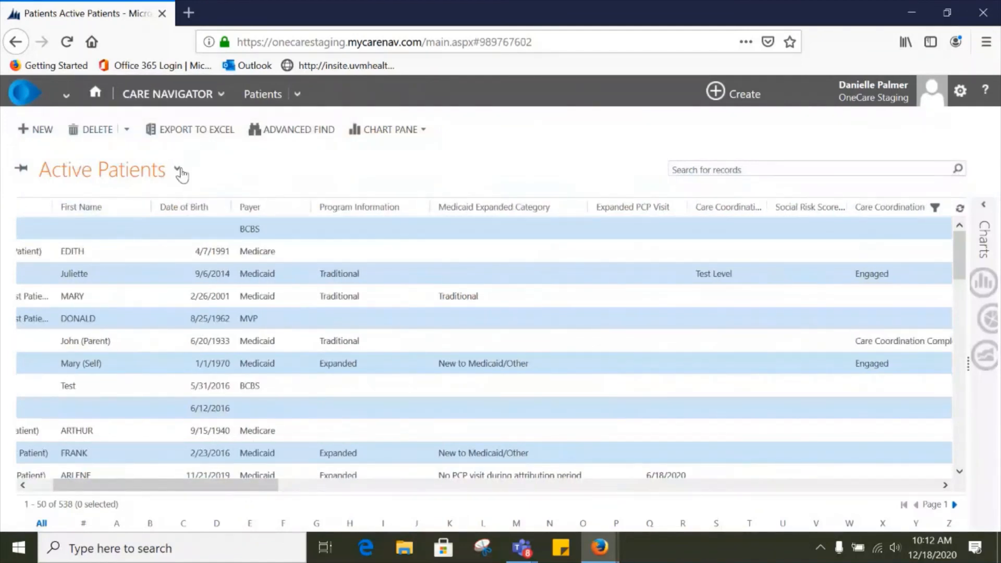
left_click(178, 170)
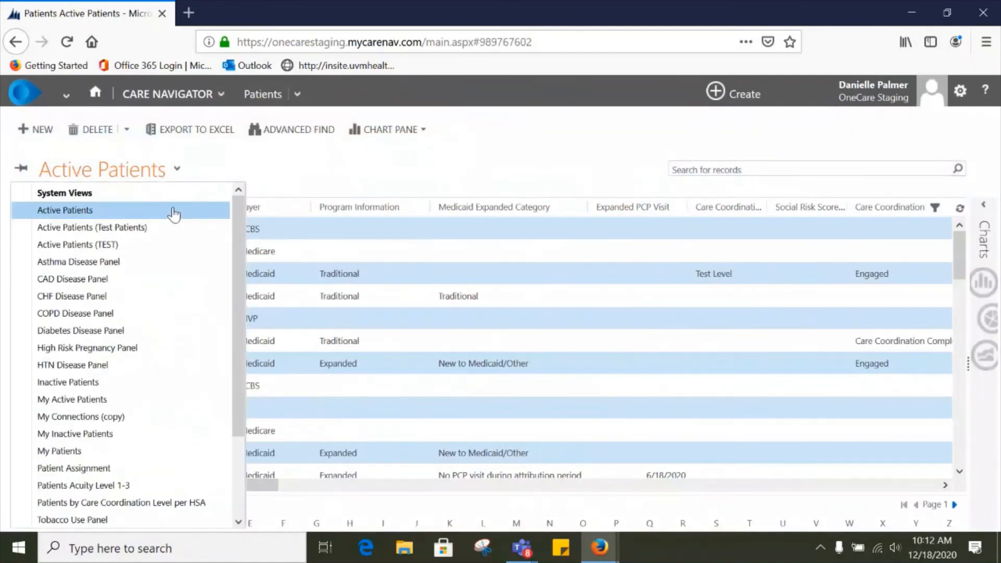
left_click(224, 171)
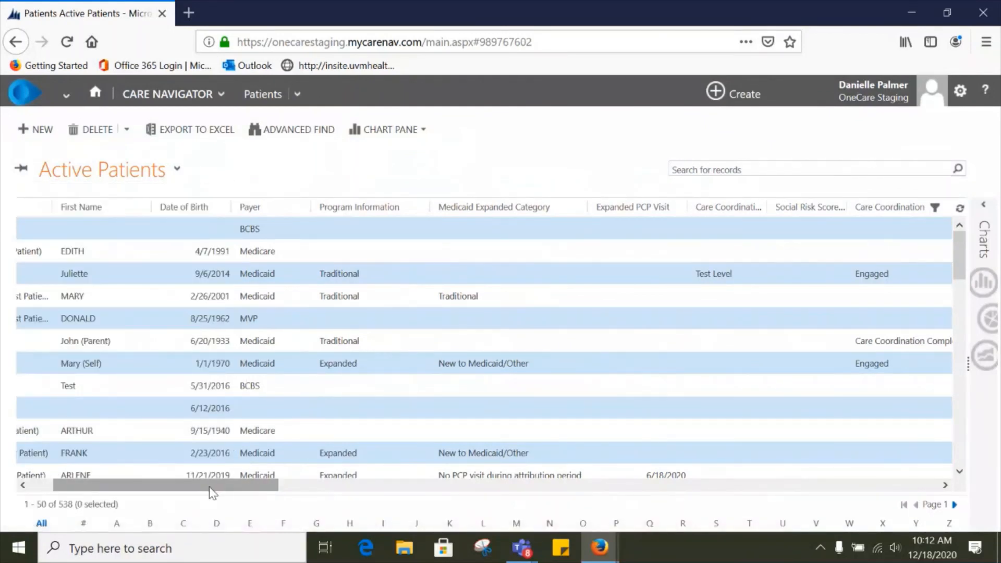
left_click_drag(210, 489, 318, 488)
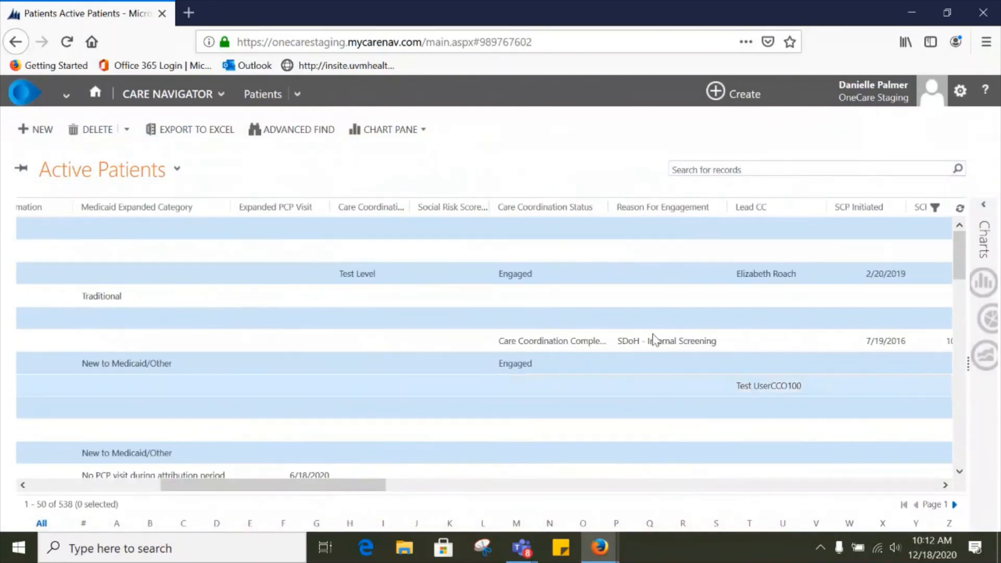
Step: Turn on column filters, filter Acuity Level to 1. Needs daily contact, and scroll through the filtered patients
left_click(935, 210)
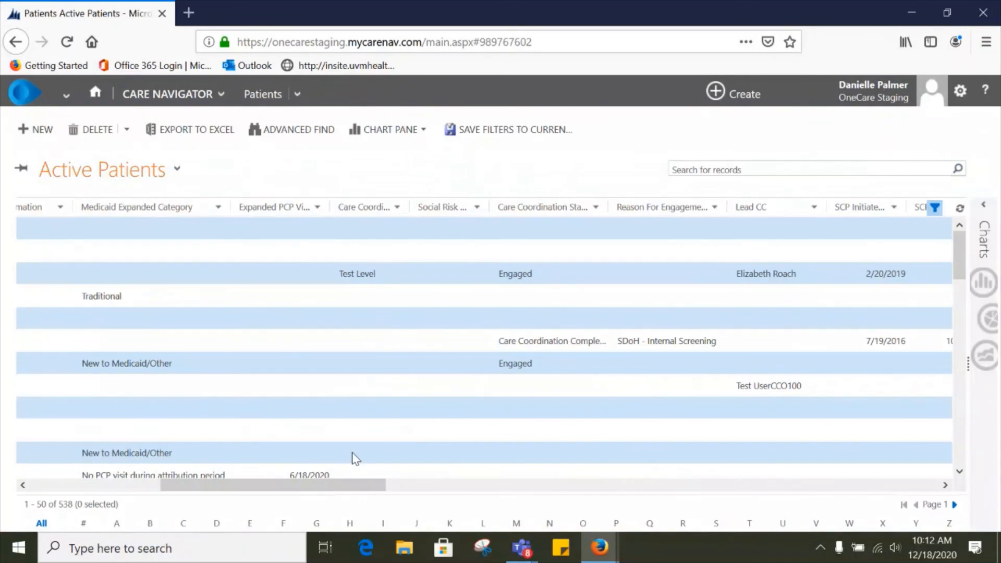
left_click_drag(344, 490, 466, 489)
left_click(652, 208)
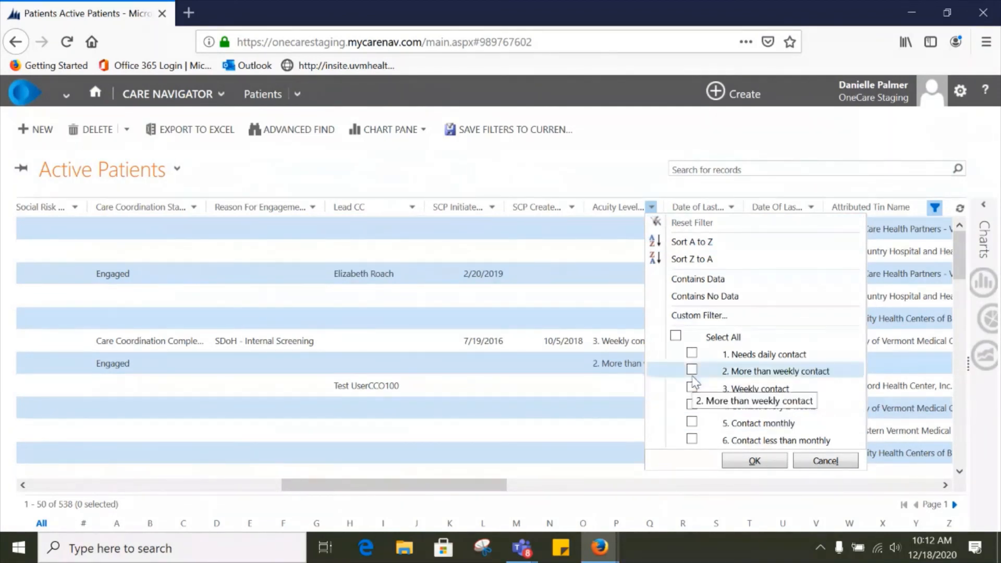
left_click(692, 354)
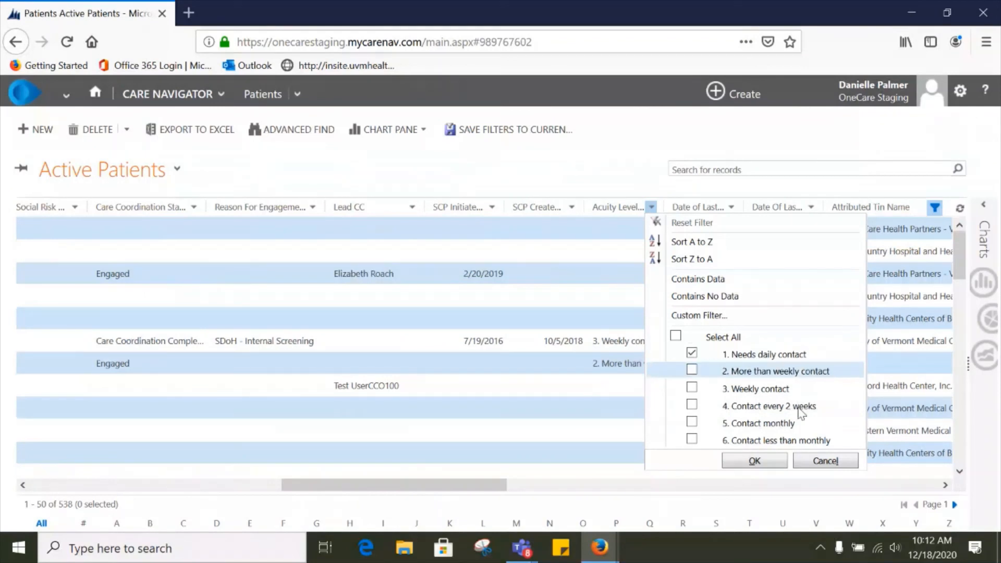
left_click(755, 461)
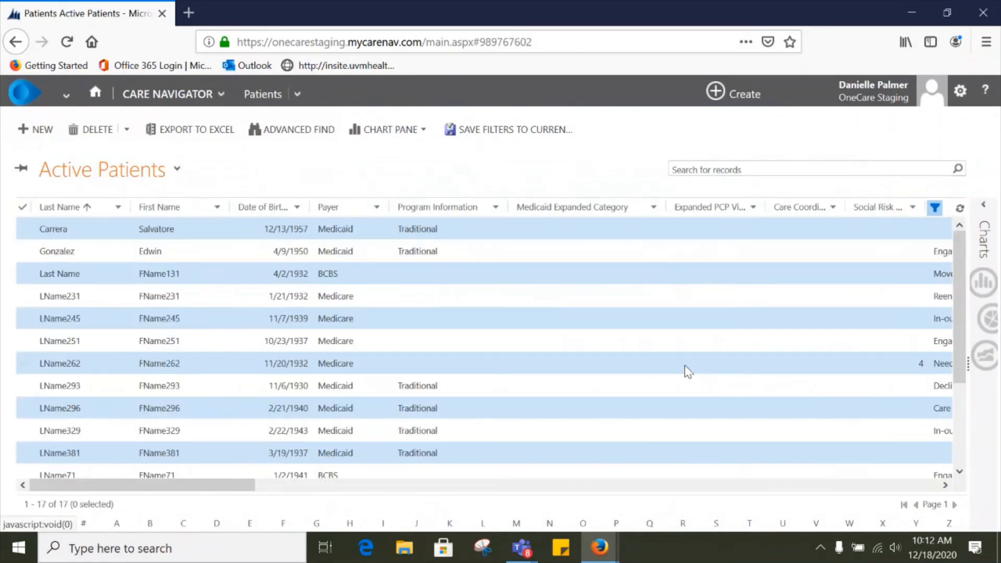
left_click_drag(207, 486, 115, 493)
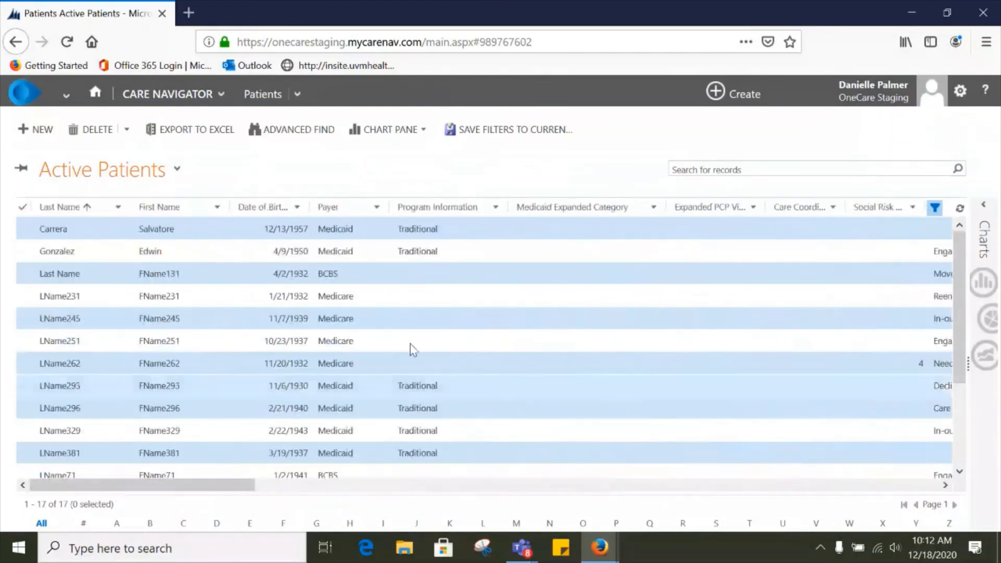
left_click_drag(215, 486, 547, 487)
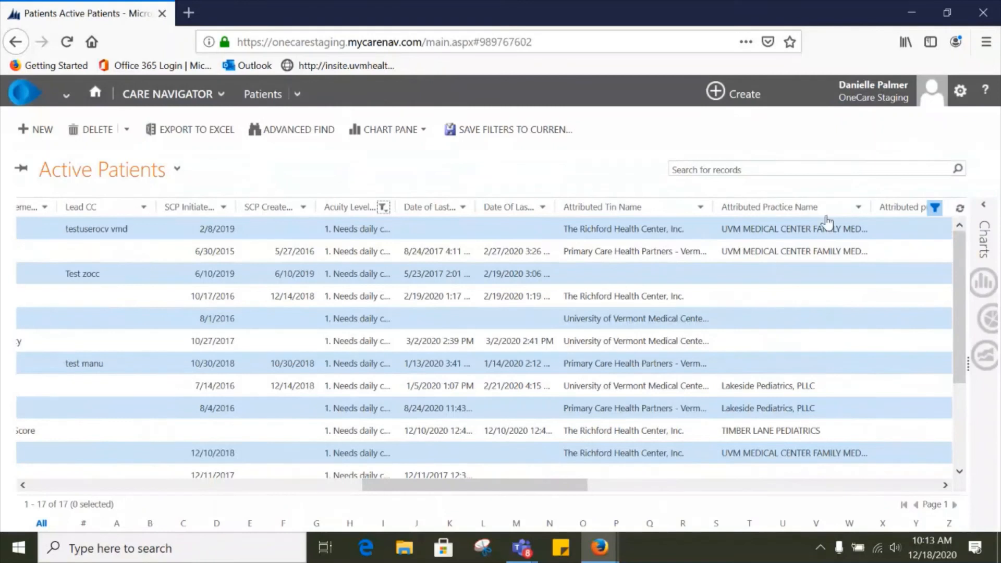
Step: Reset the Acuity Level filter and scroll across the full patient list's columns
left_click(383, 207)
left_click(440, 226)
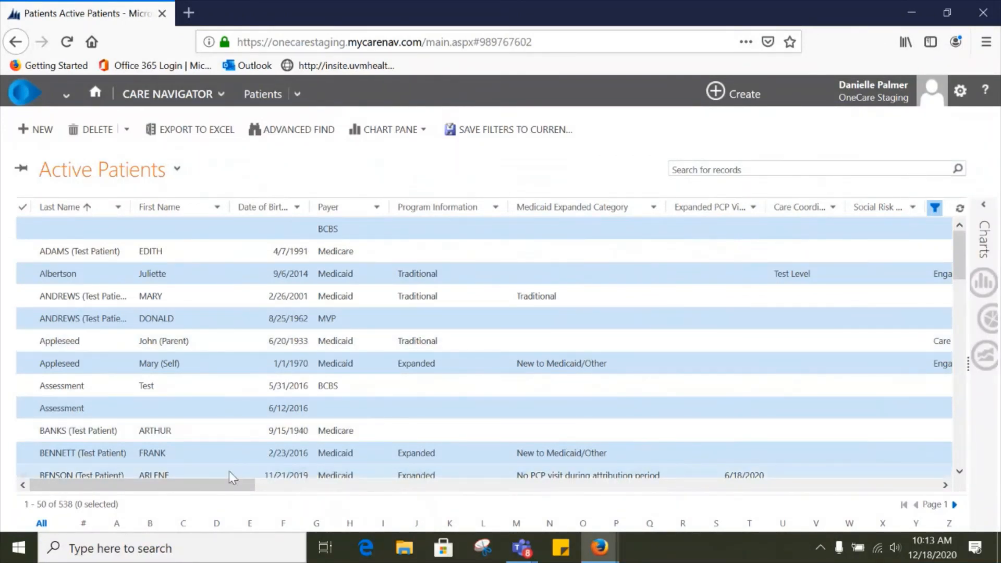
left_click_drag(216, 489, 402, 490)
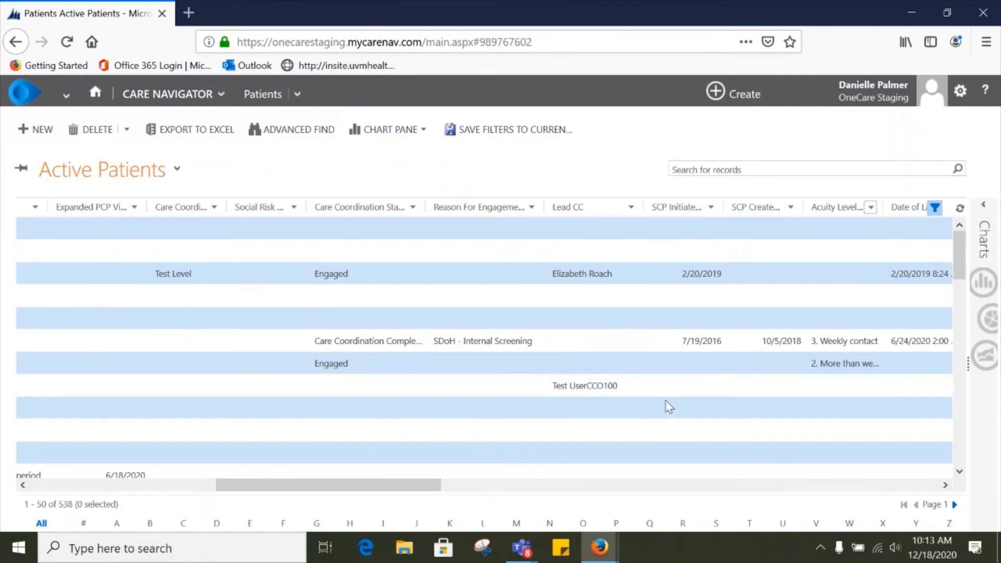
left_click_drag(401, 485, 208, 486)
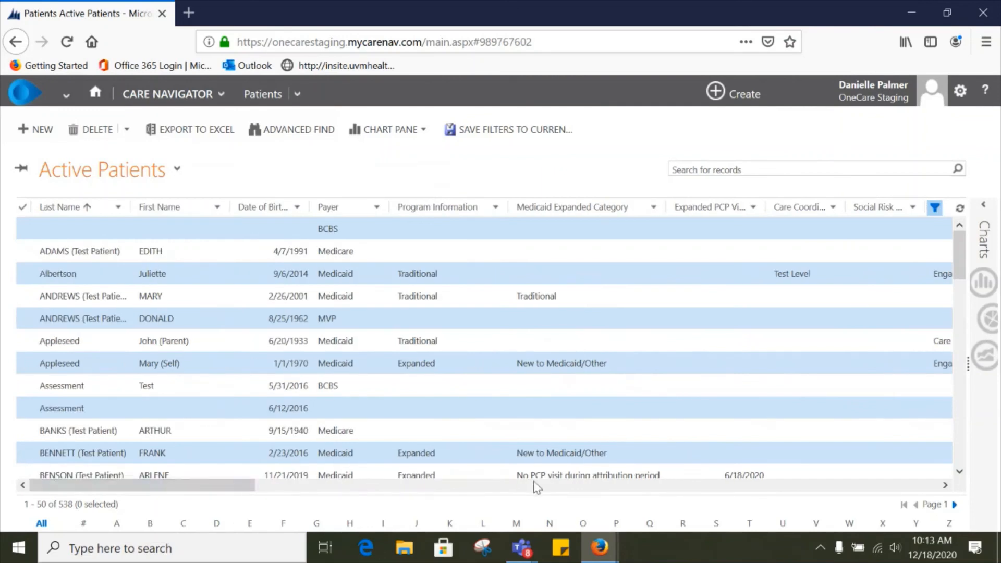